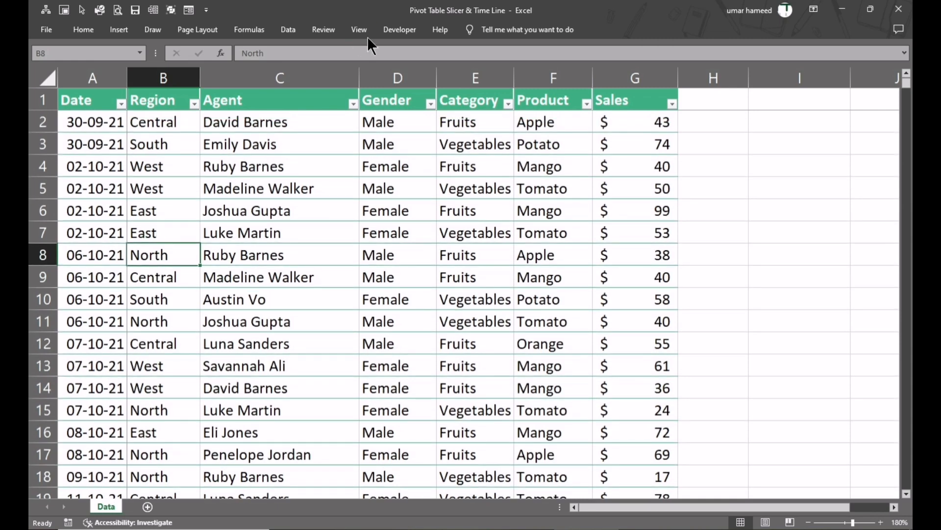
- Create a PivotTable on a new worksheet from the sales data range A1:G4245
key(alt+n)
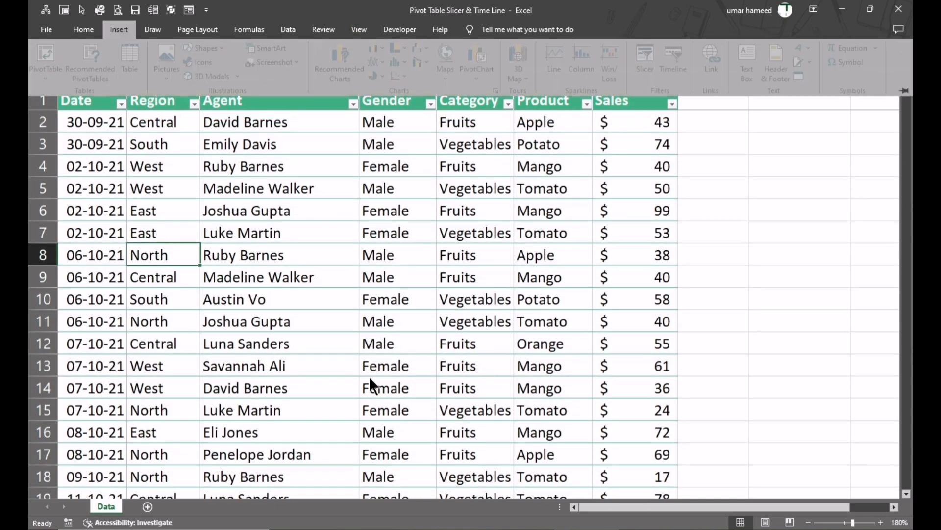
key(v)
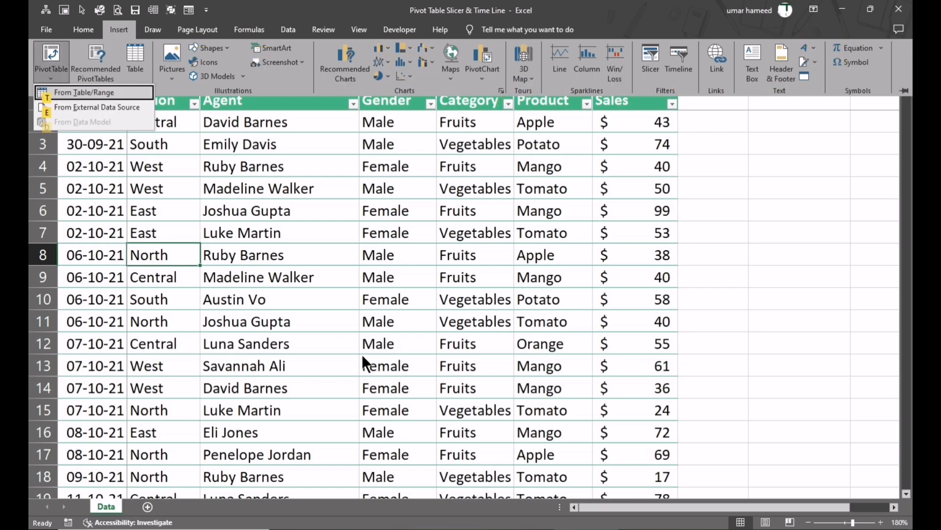
click(72, 93)
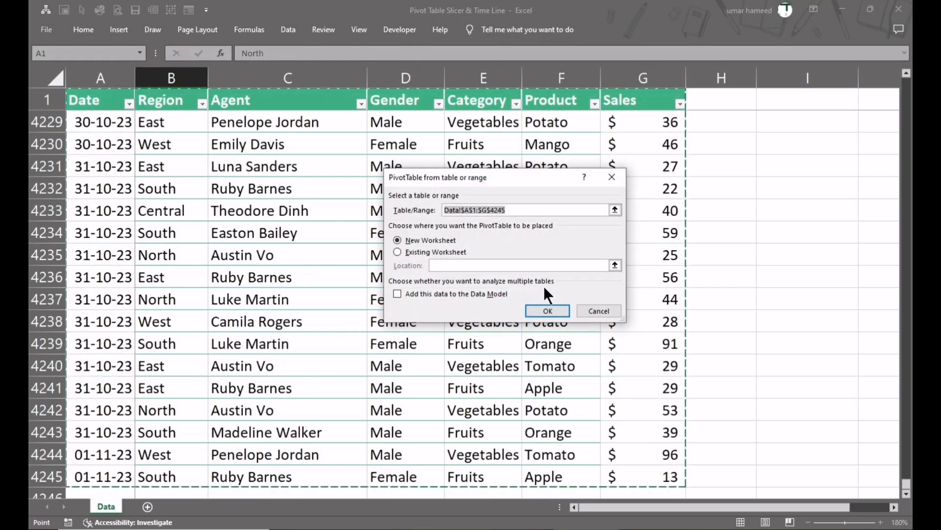
click(552, 310)
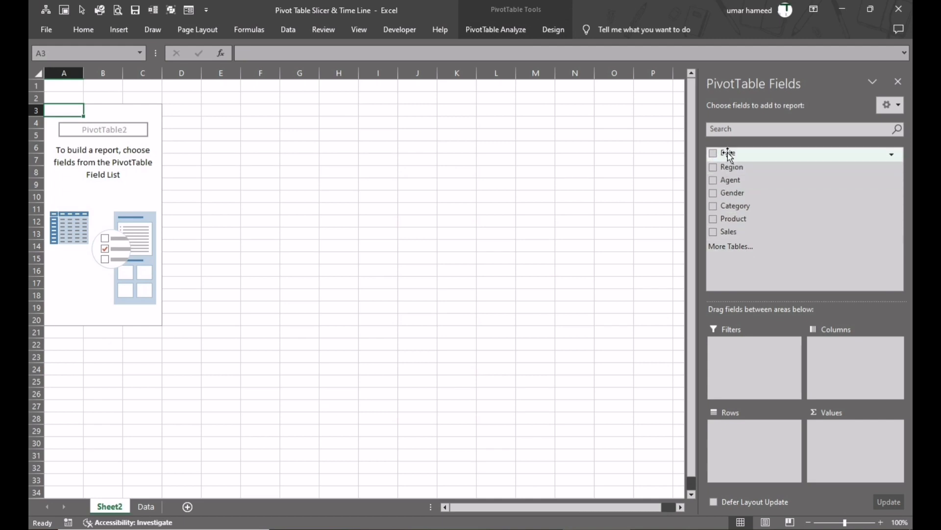
- Add the Date field to the PivotTable rows, keeping only its Years level and removing Quarters, Months and Date
drag(729, 153, 760, 428)
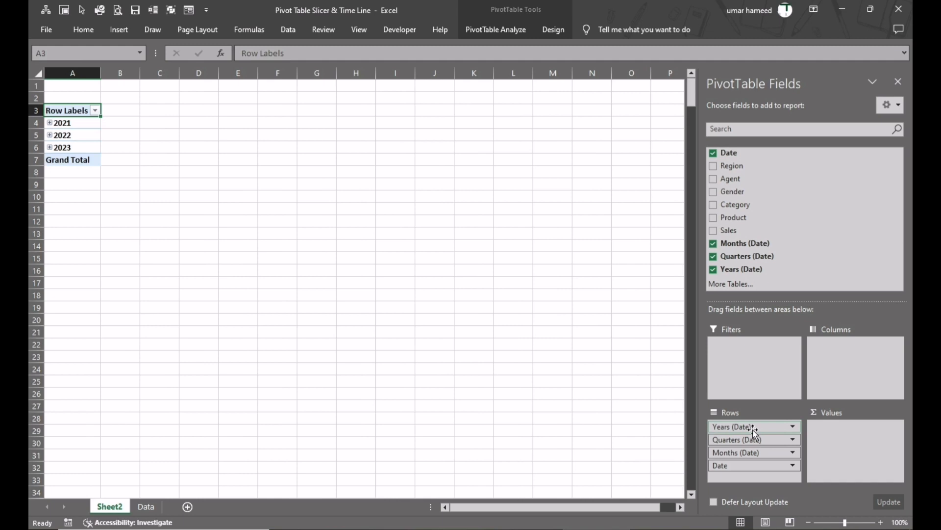
drag(749, 441, 644, 441)
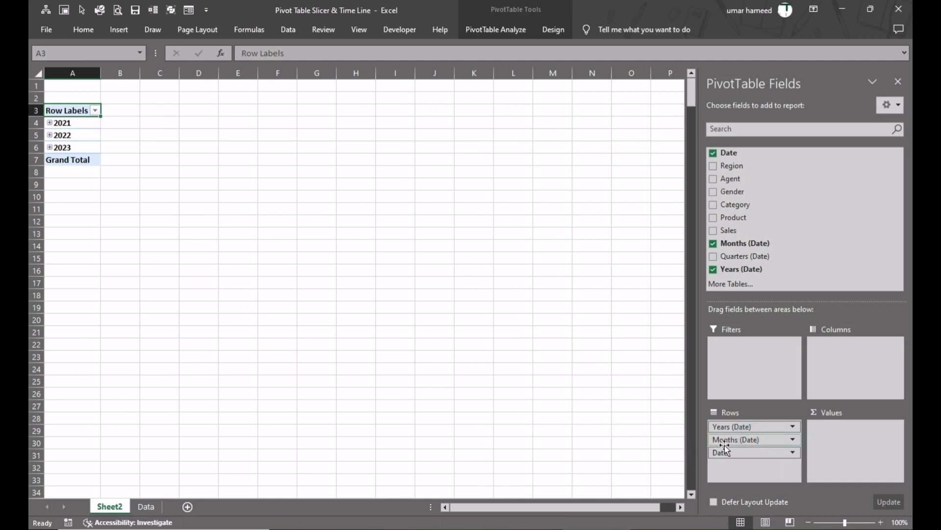
drag(735, 441, 597, 422)
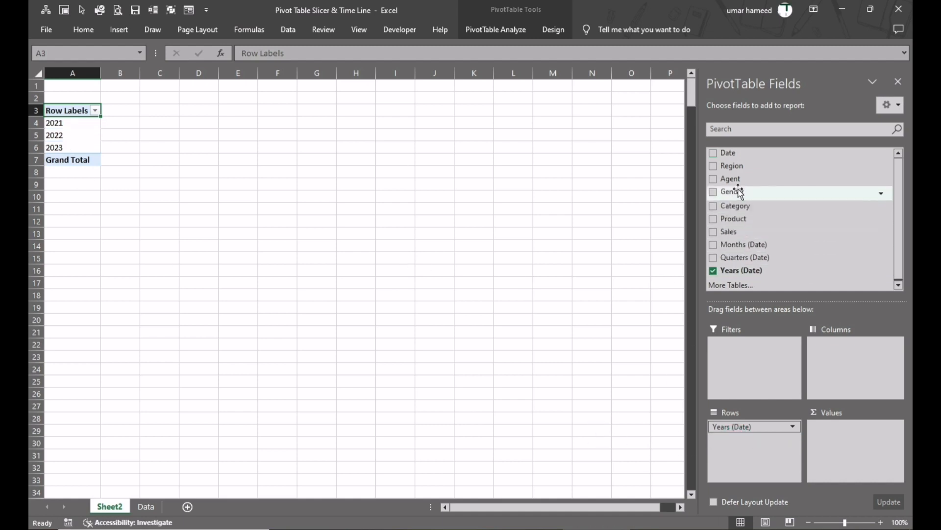
- Add Agent to the rows below Years, Sales to the values, and Product to the columns of the PivotTable
drag(734, 181, 779, 439)
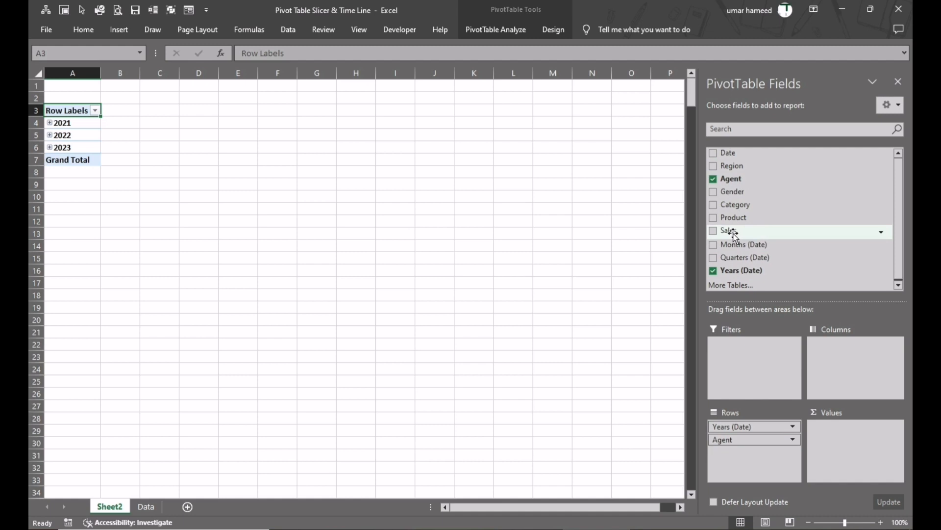
drag(735, 234, 861, 443)
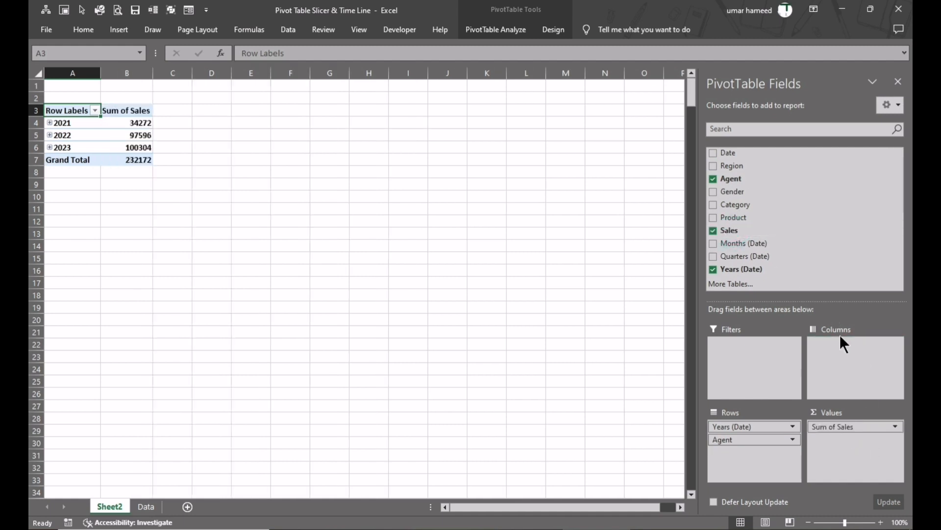
drag(734, 217, 853, 346)
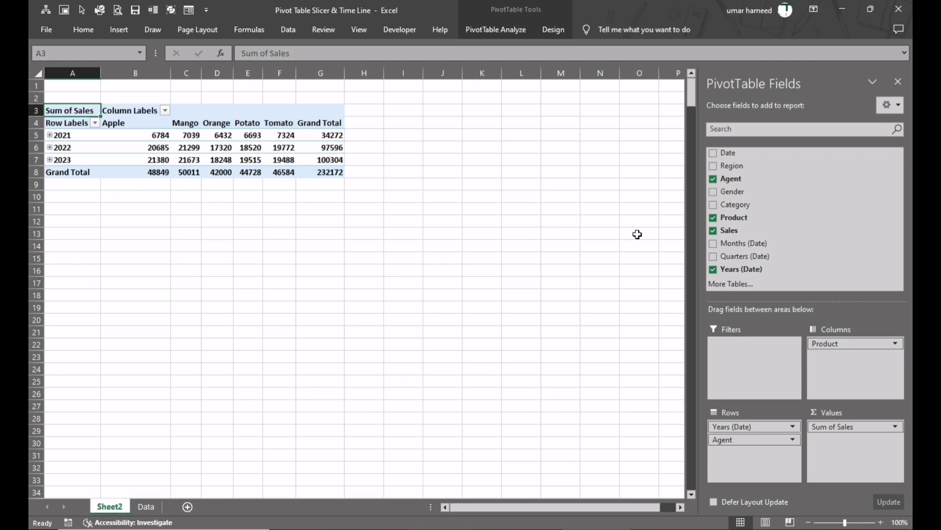
- Show the PivotTable report layout in tabular form and repeat all item labels
click(554, 29)
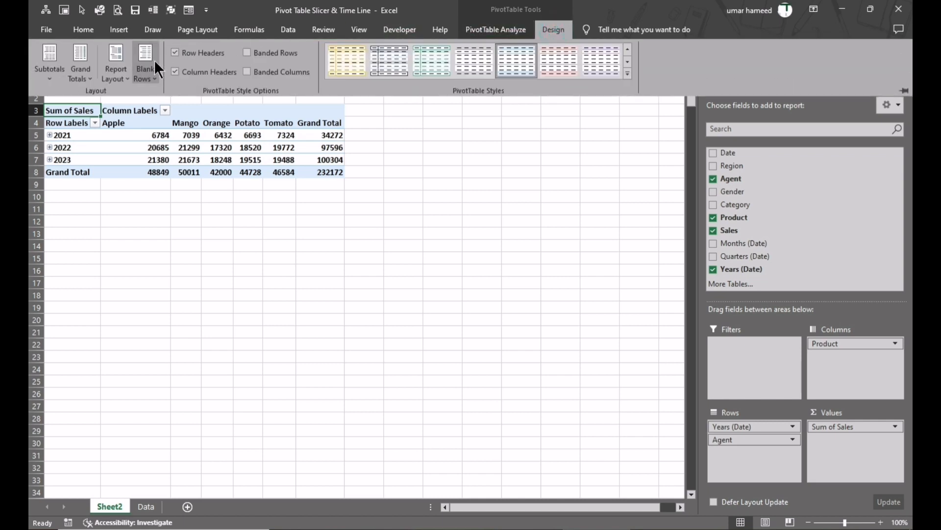
click(125, 77)
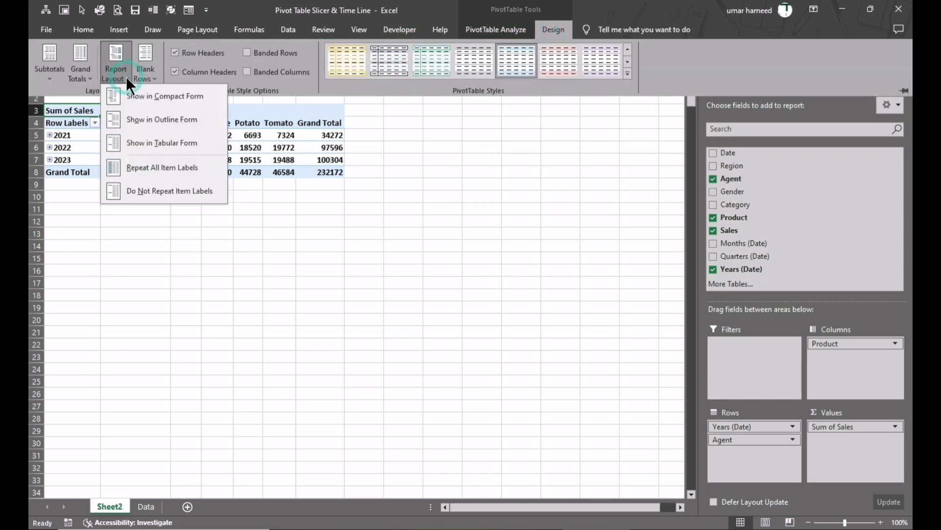
click(160, 141)
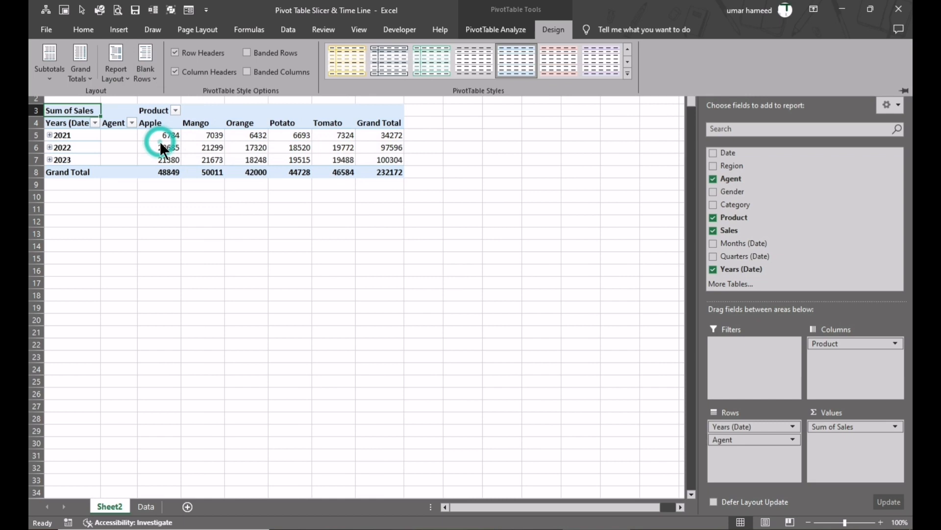
click(127, 76)
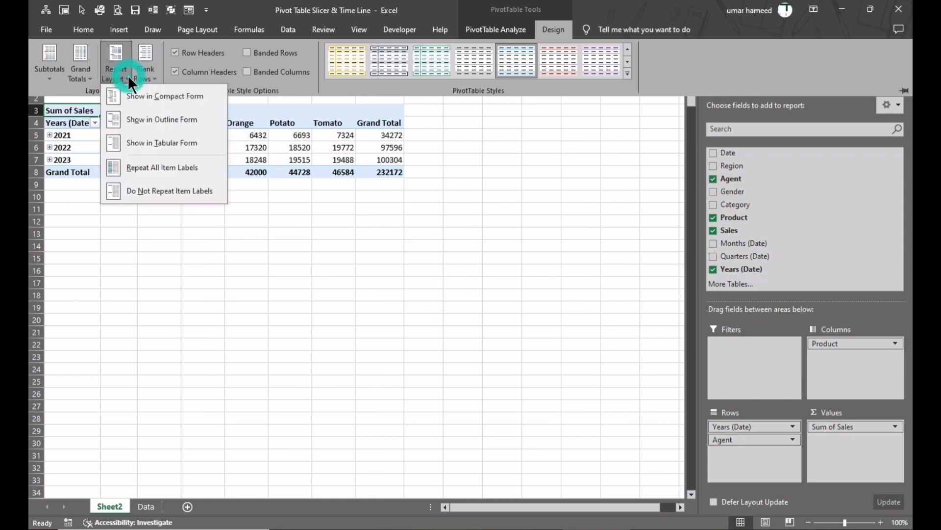
click(145, 158)
- Expand the years 2021, 2022 and 2023 in the PivotTable to list their agents
click(52, 133)
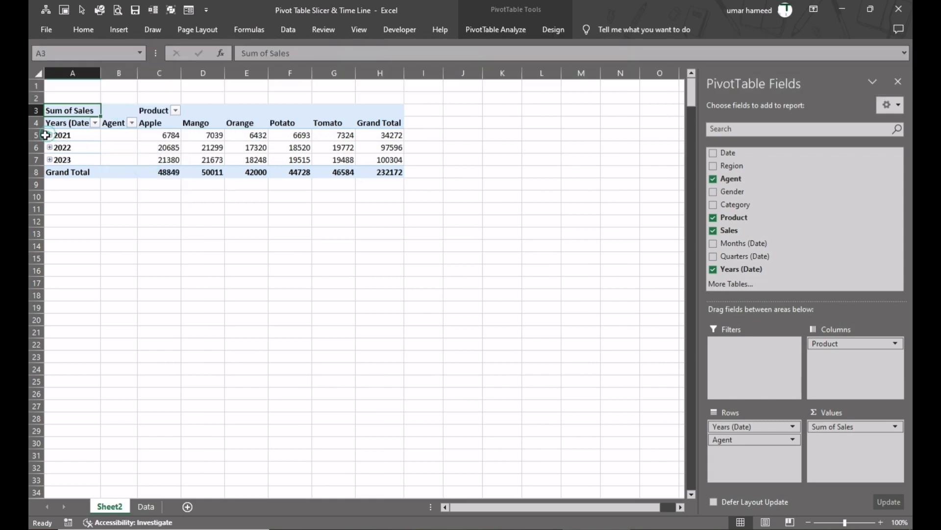
click(49, 135)
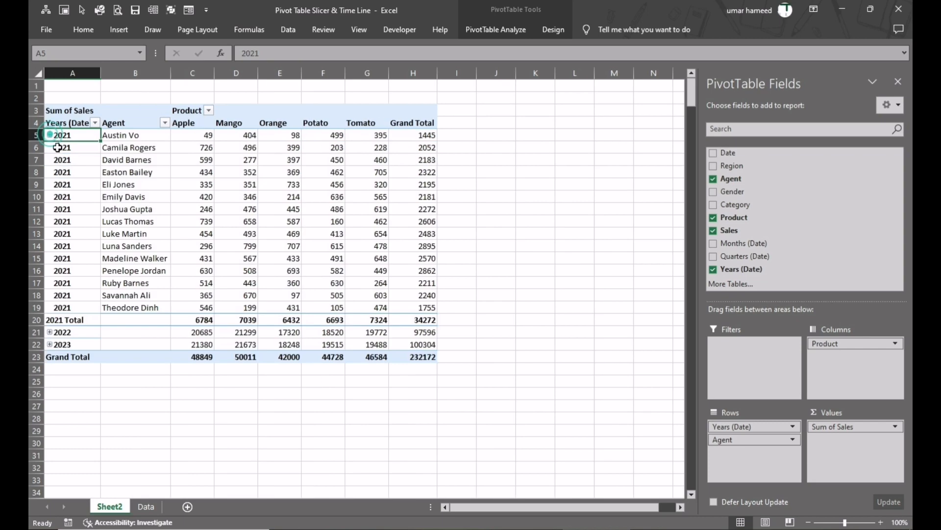
click(49, 332)
scroll(62, 331, down, 2)
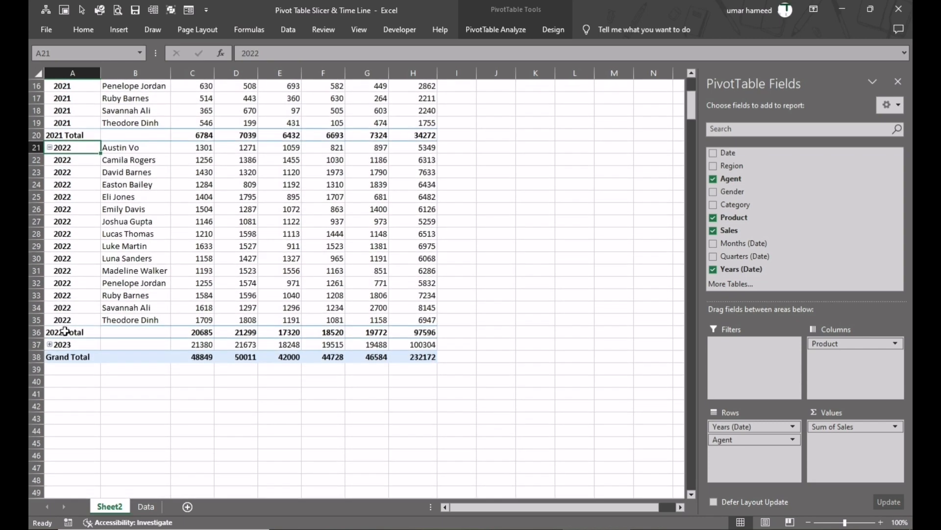
click(50, 344)
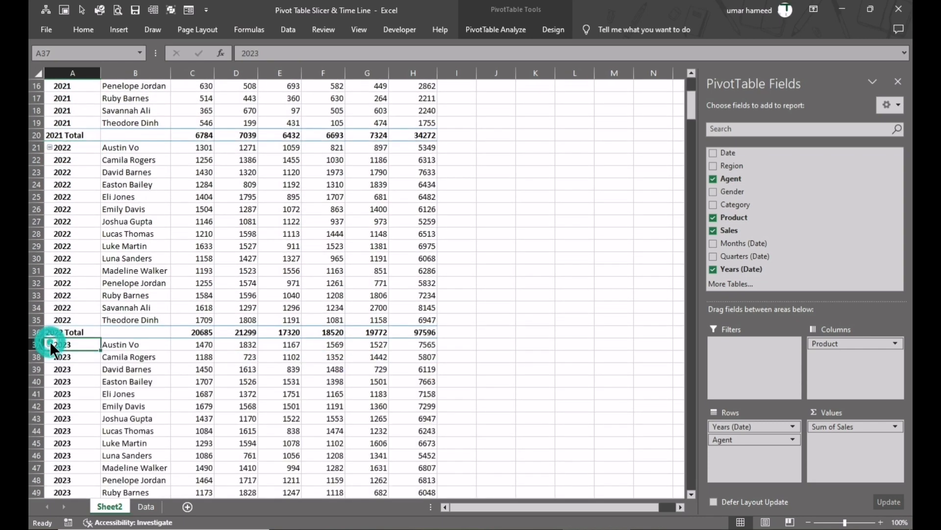
- Close the PivotTable field list and enlarge the worksheet view to 130%
scroll(244, 293, up, 5)
click(204, 160)
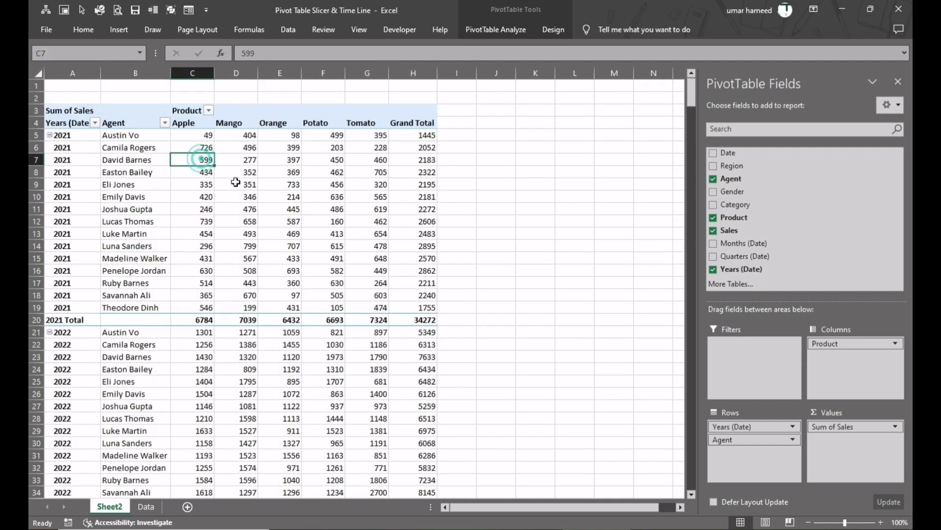
click(898, 82)
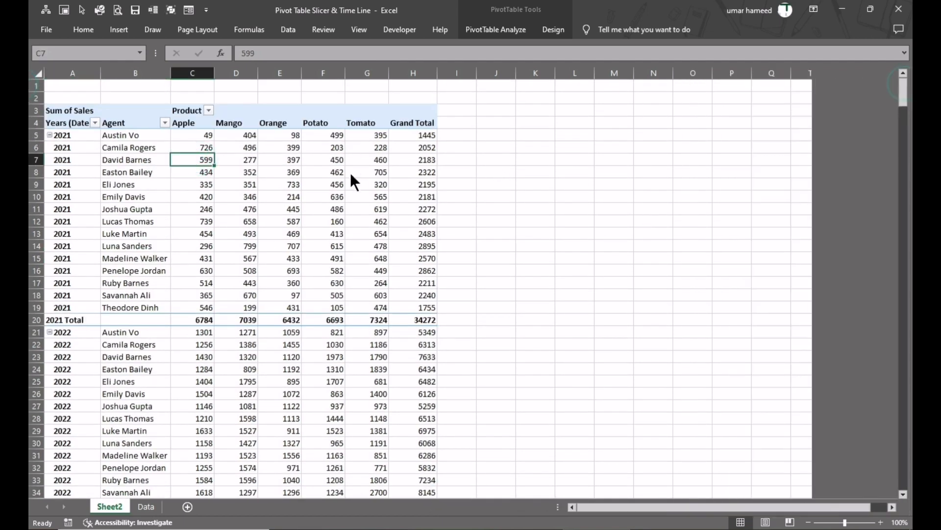
click(881, 521)
click(881, 522)
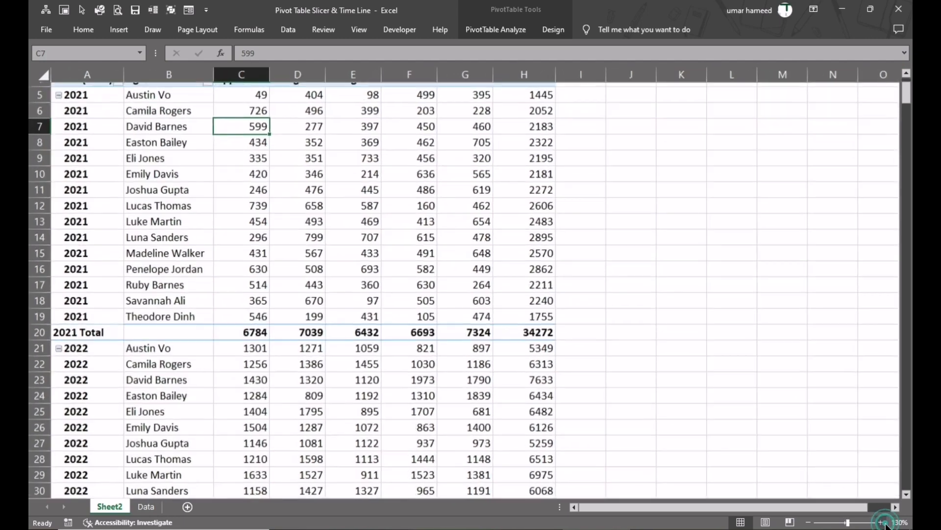
click(881, 522)
click(235, 267)
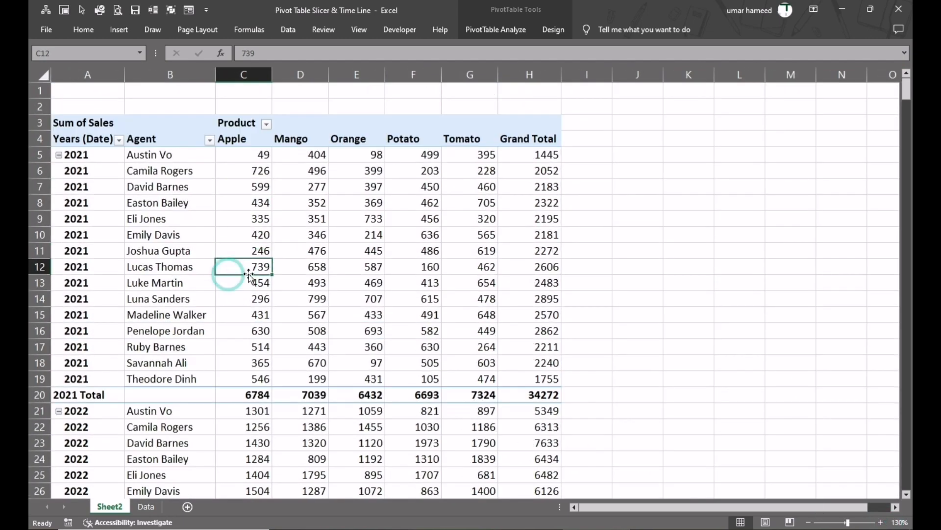
click(290, 234)
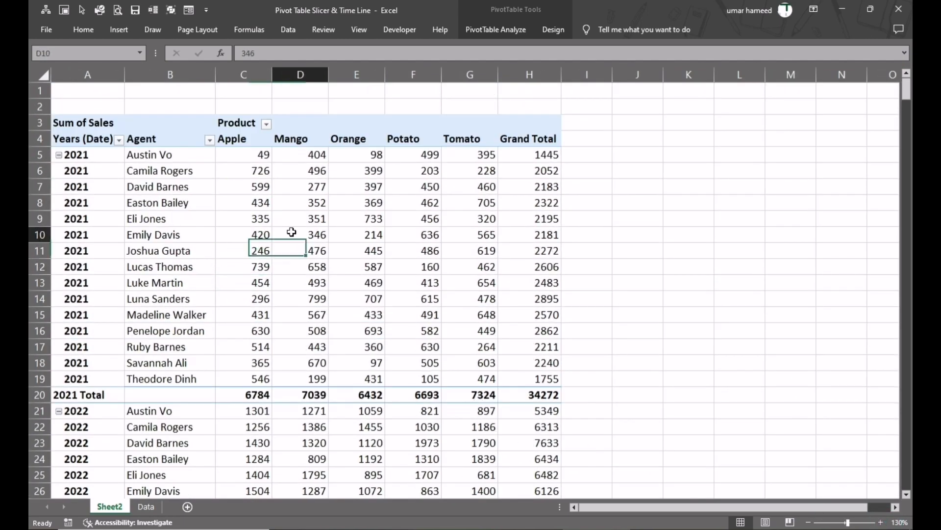
- Apply the blue-grey PivotTable style with the black header from the first row of the Dark styles
click(564, 31)
click(628, 74)
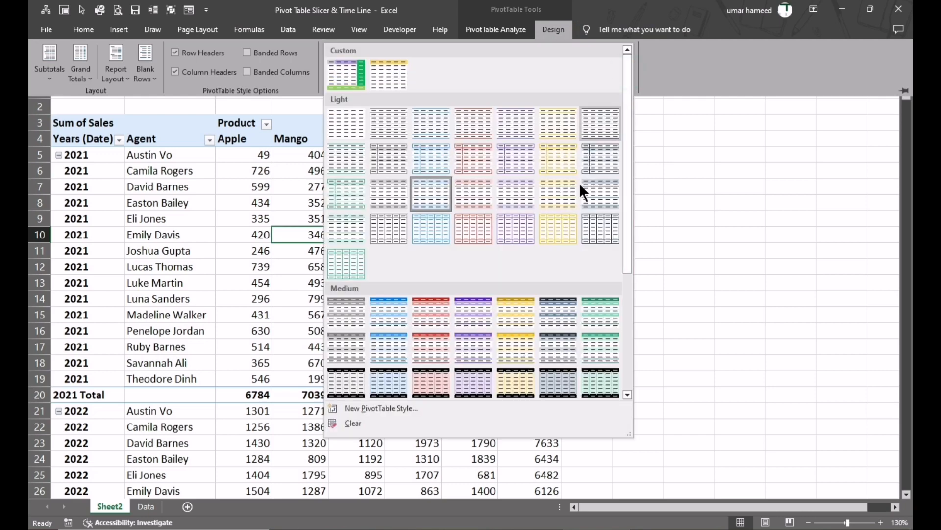
scroll(499, 319, down, 5)
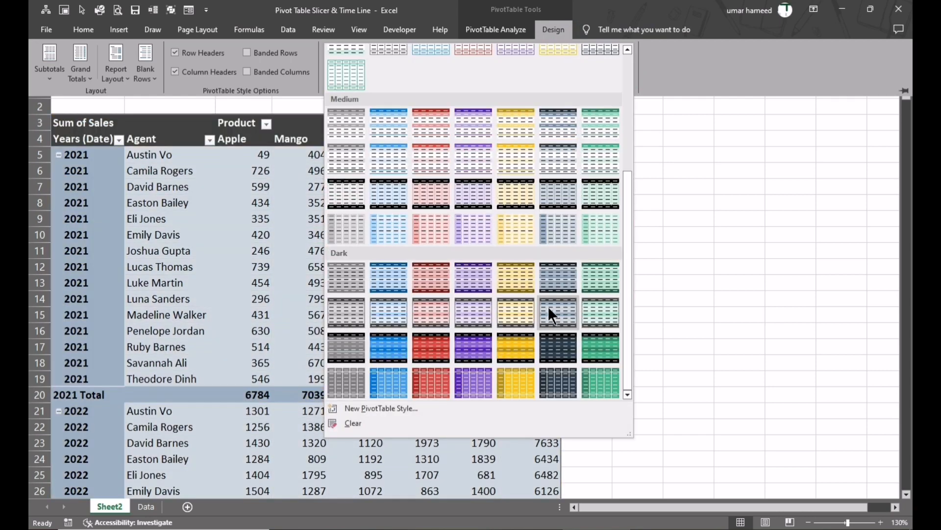
click(552, 291)
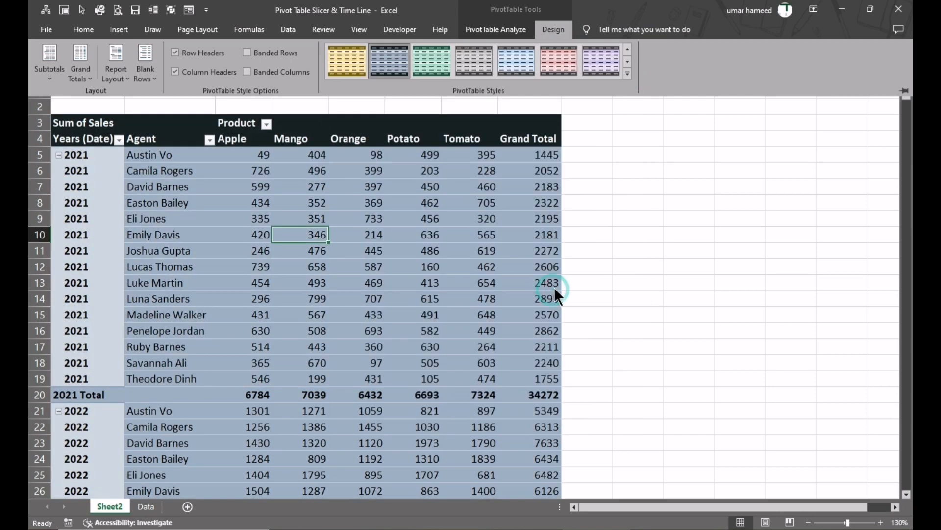
click(626, 263)
click(280, 235)
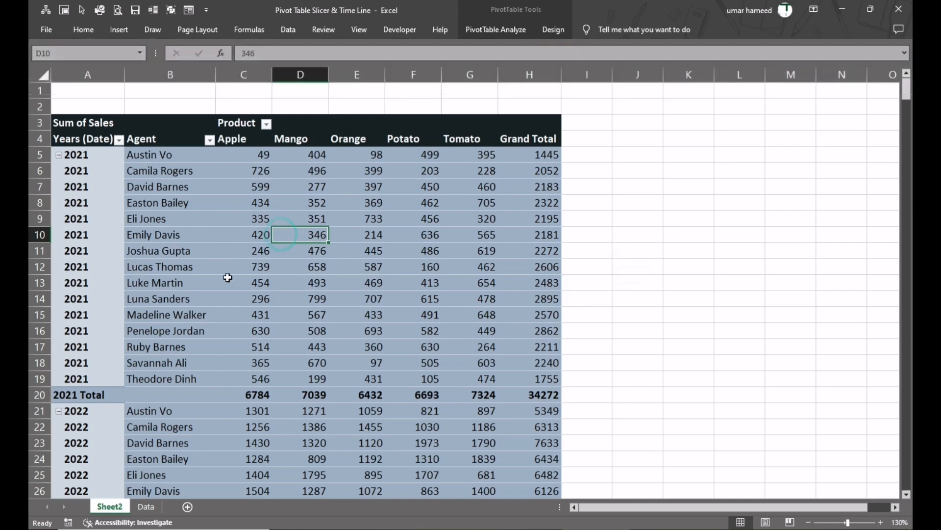
- Examine the styled PivotTable's yearly sales per agent and product across all years
scroll(228, 278, down, 2)
scroll(241, 287, up, 2)
scroll(242, 287, down, 8)
scroll(243, 287, up, 7)
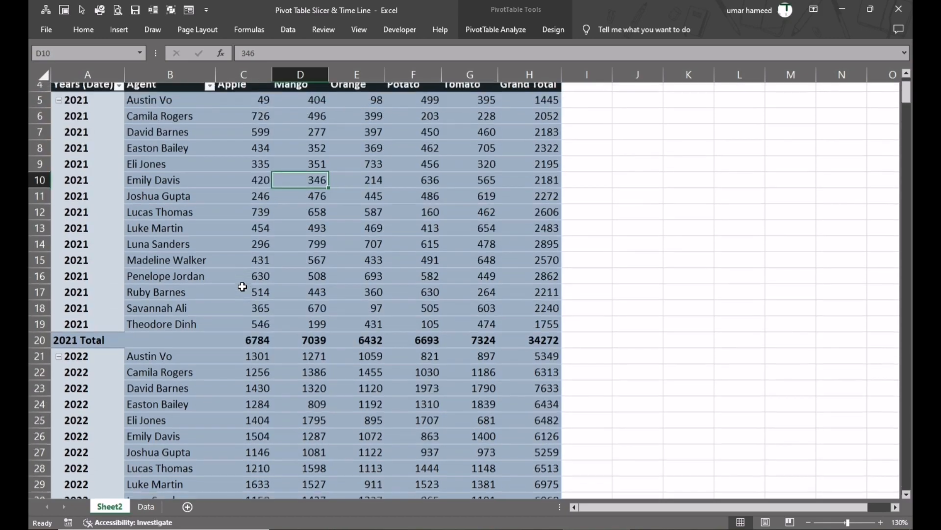
scroll(242, 287, up, 1)
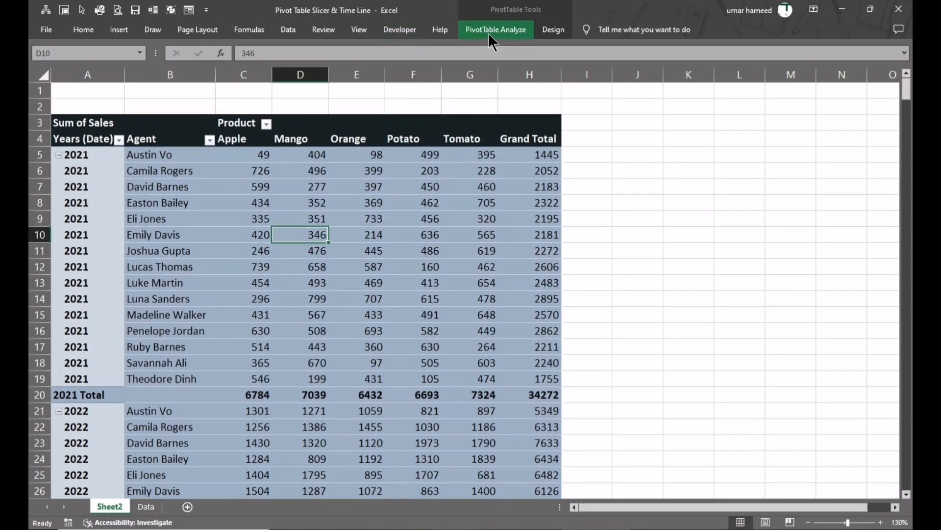
click(204, 186)
scroll(204, 227, down, 6)
scroll(203, 227, up, 6)
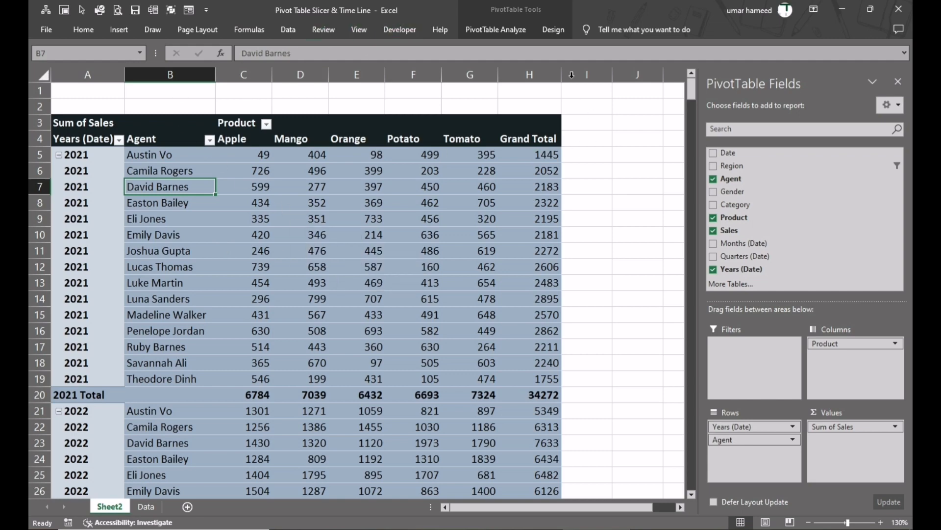
- Insert slicers for the Region, Gender and Category fields of the PivotTable
click(496, 30)
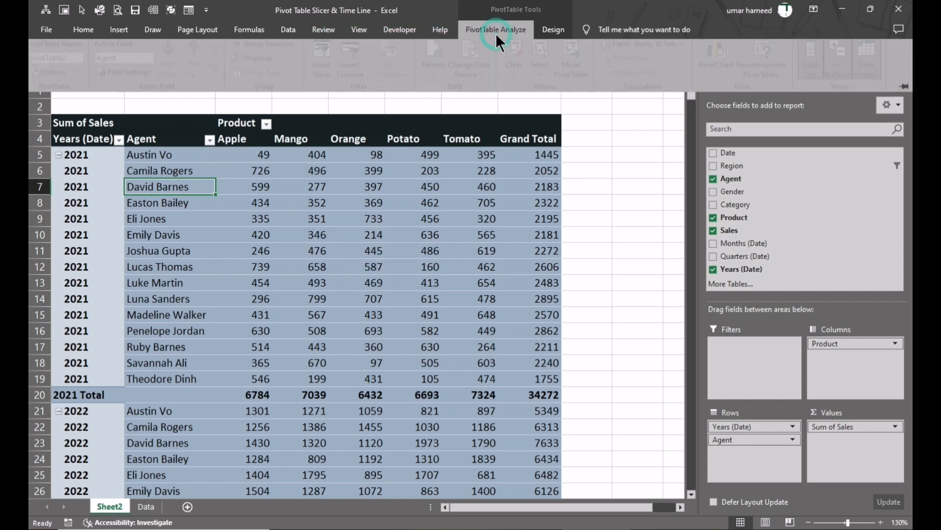
click(325, 62)
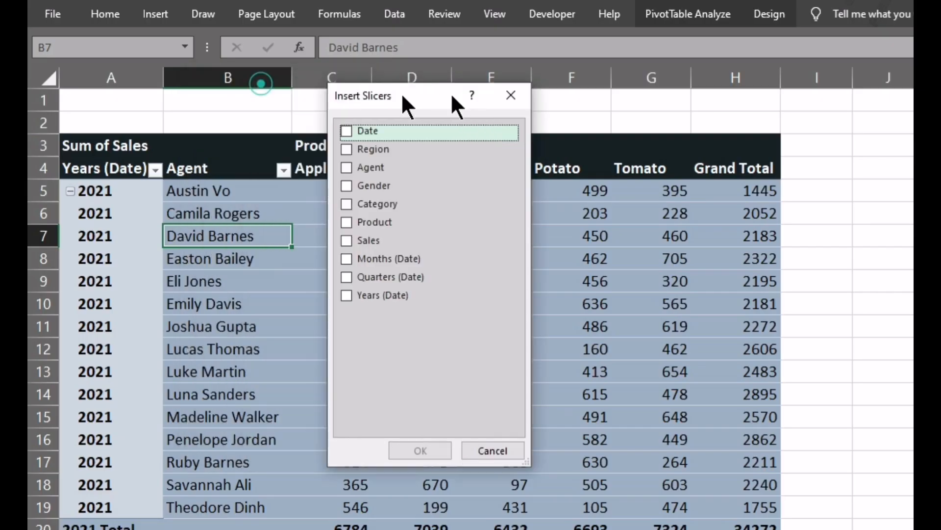
drag(403, 96, 513, 96)
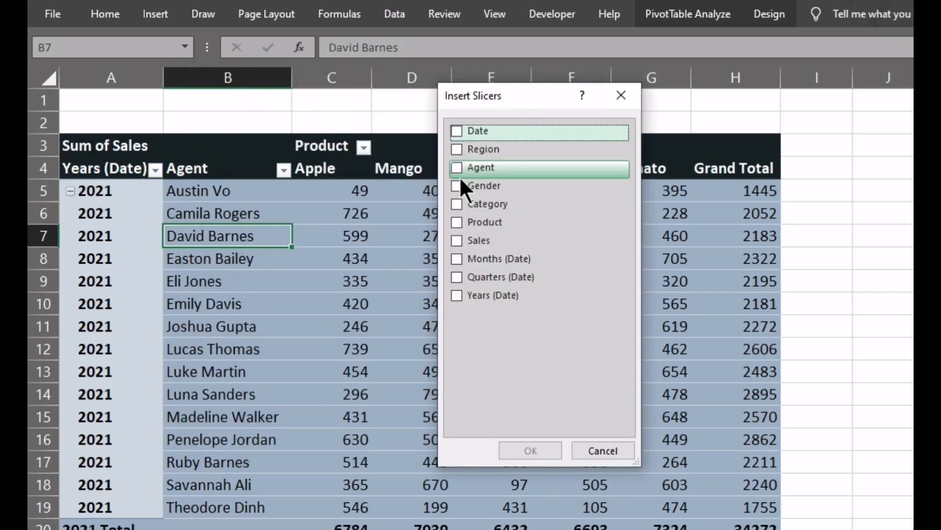
click(457, 149)
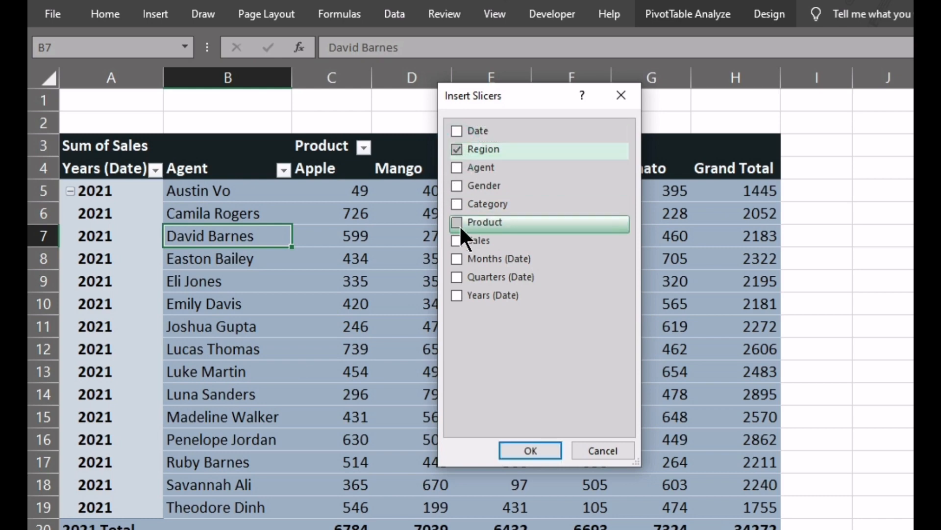
click(458, 187)
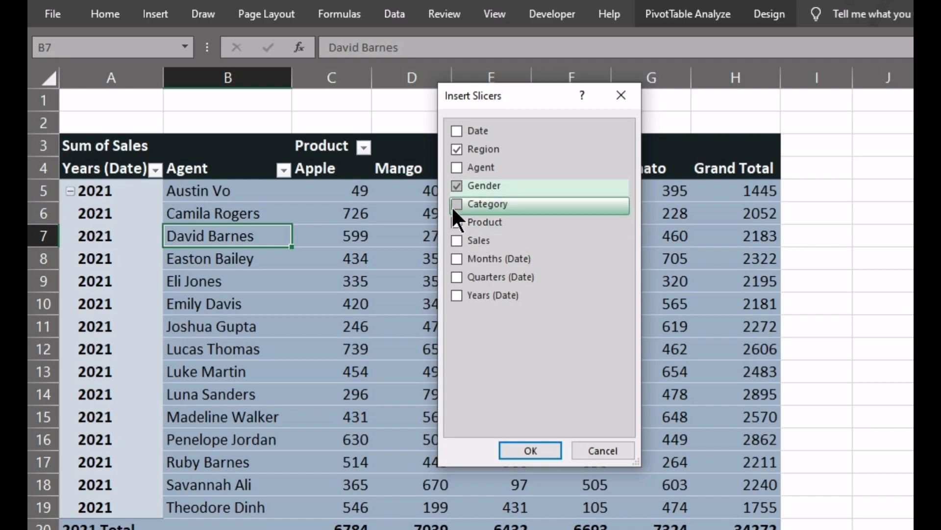
click(452, 205)
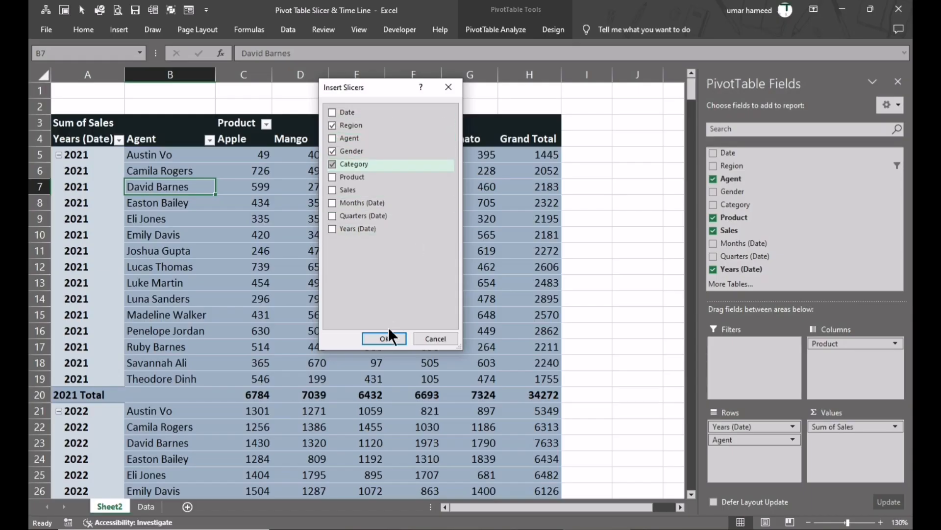
click(386, 339)
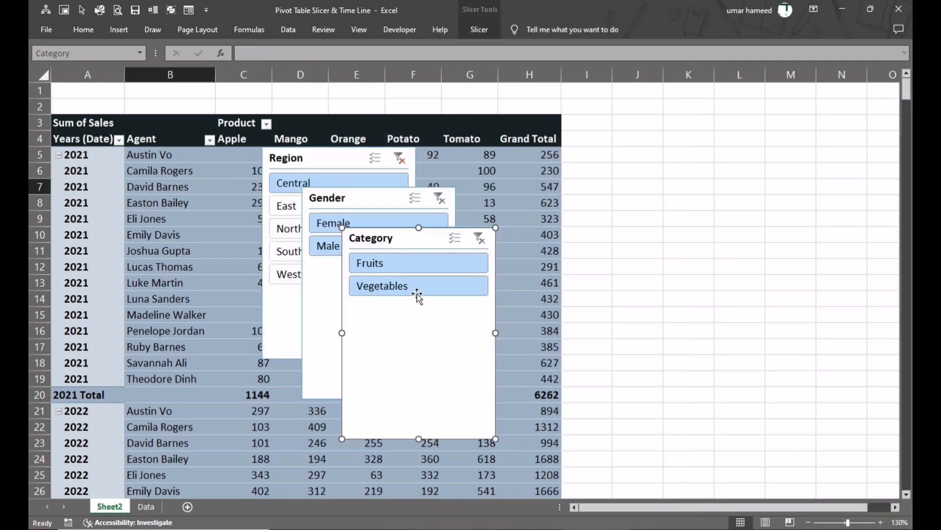
- Move the Category, Gender and Region slicers off the PivotTable's product columns, placing Region above Gender and Category beside Gender
drag(401, 242, 759, 264)
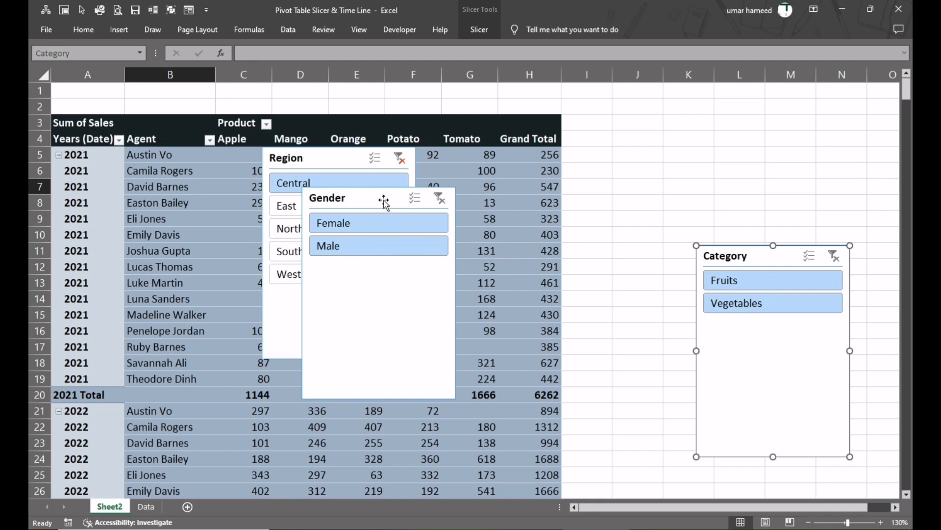
drag(382, 200, 653, 265)
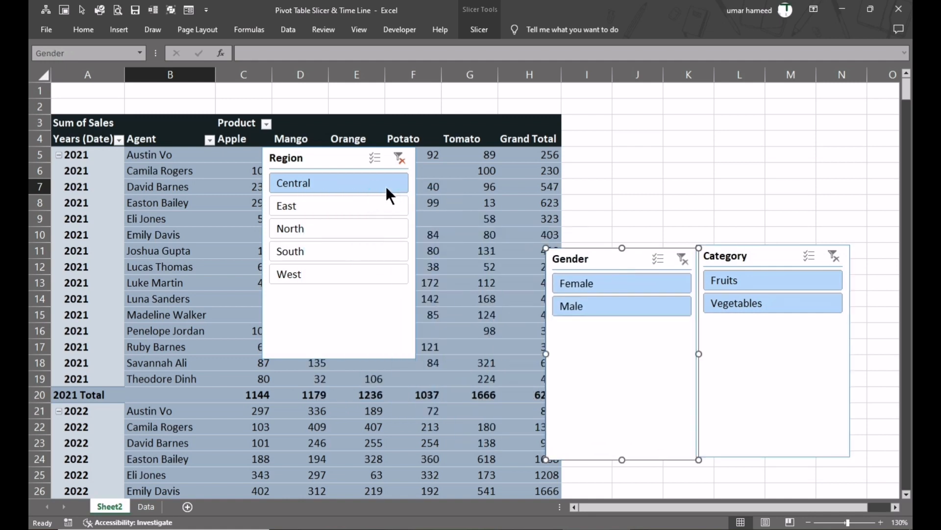
click(318, 162)
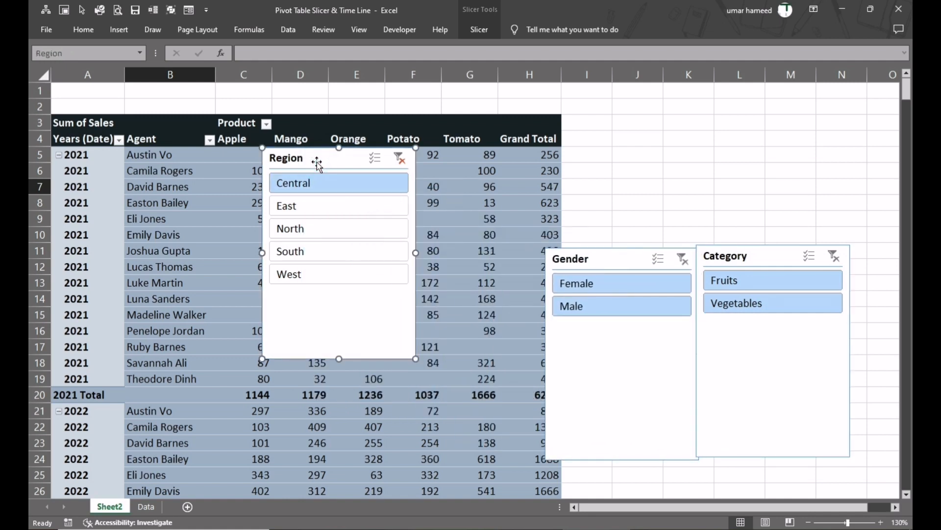
drag(317, 162, 593, 121)
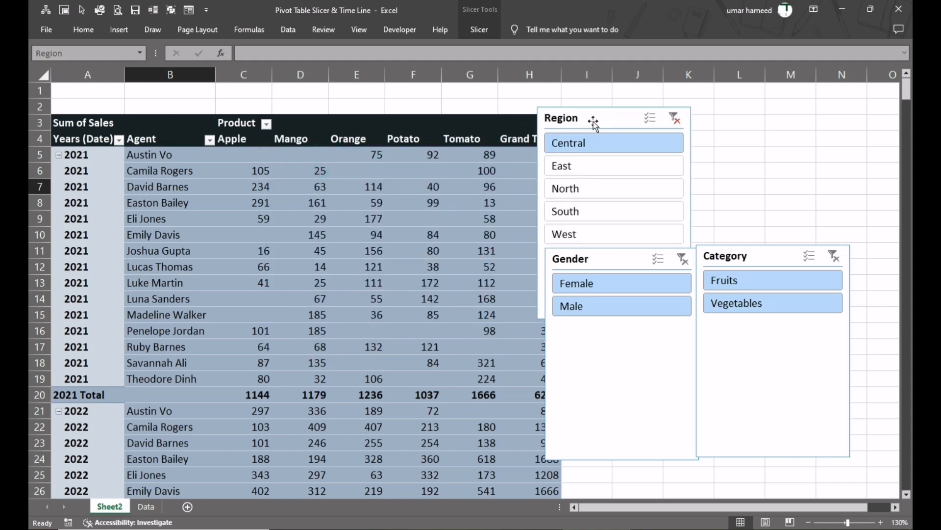
- Filter the PivotTable with the Region slicer by Central, East, North, South and West, one region at a time
click(582, 144)
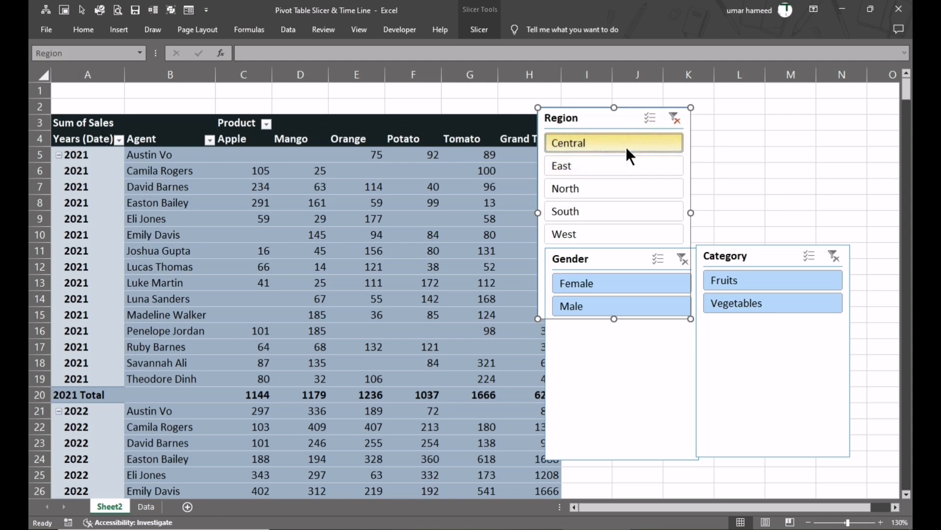
click(606, 164)
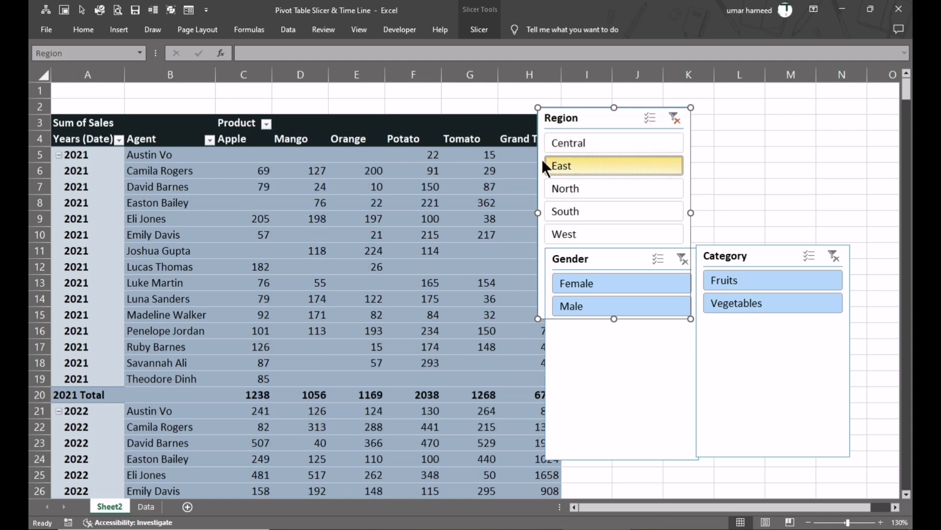
click(572, 190)
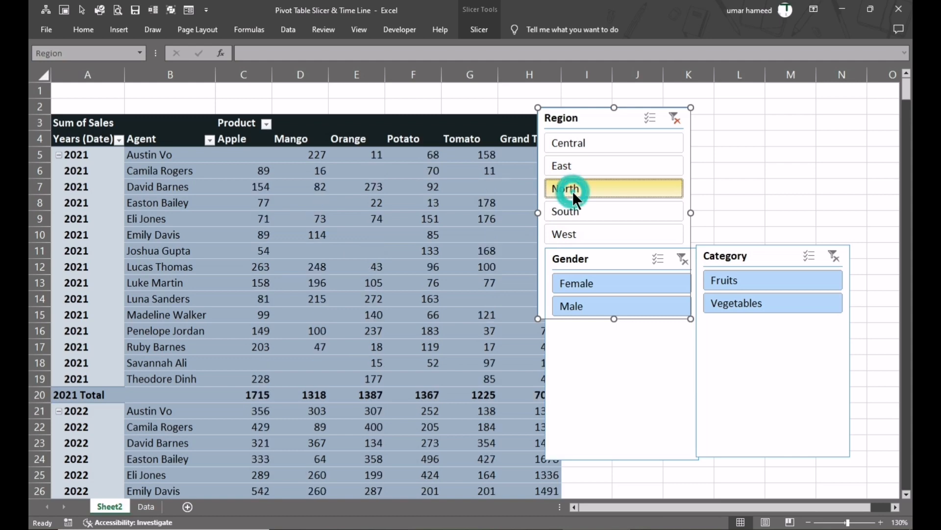
click(574, 212)
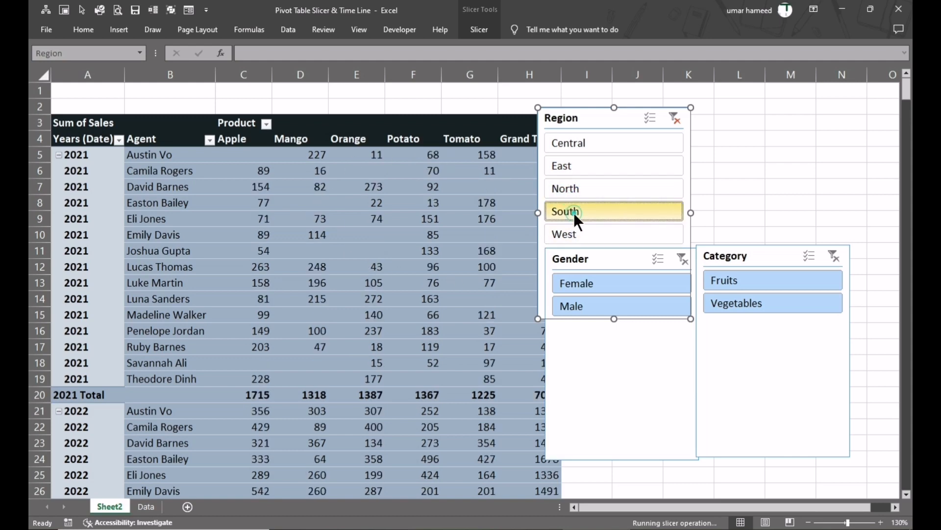
click(555, 237)
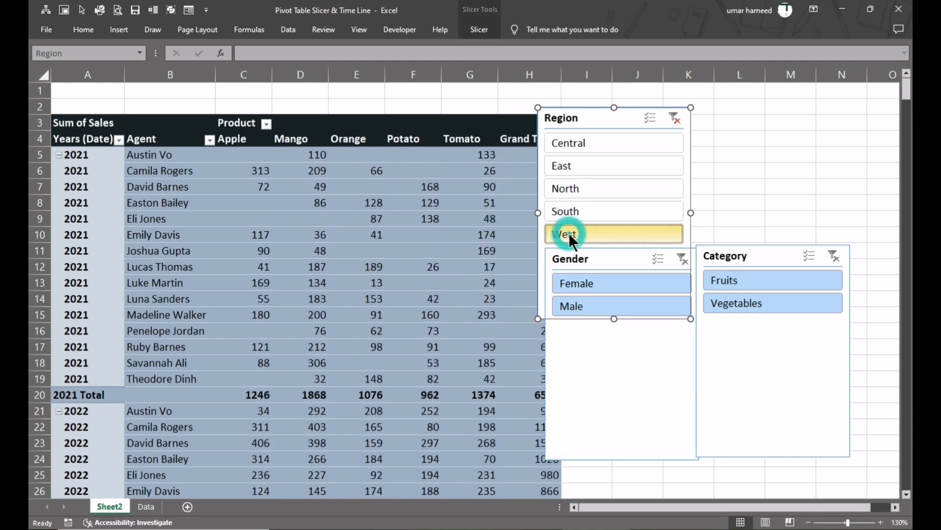
- Enable multi-select in the Region slicer, add North, South and East to the selection, and clear the region filter
click(645, 113)
click(587, 186)
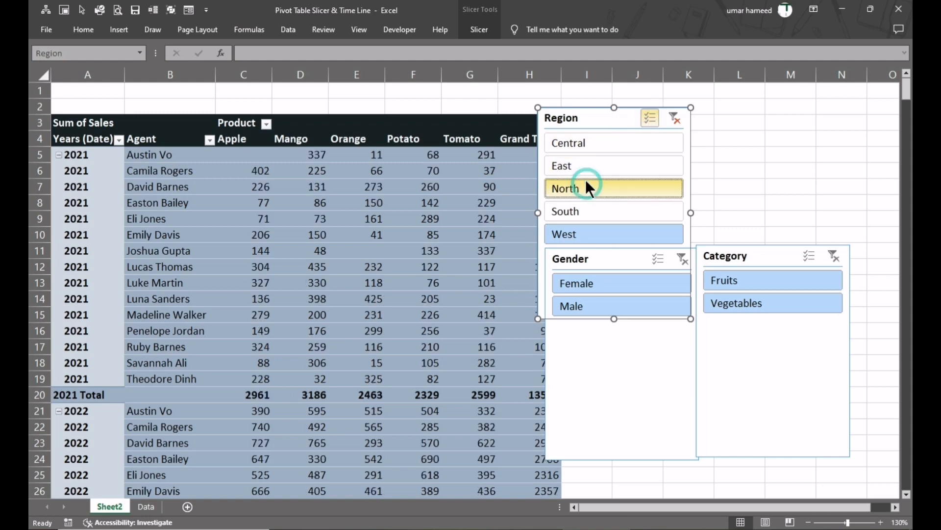
click(554, 209)
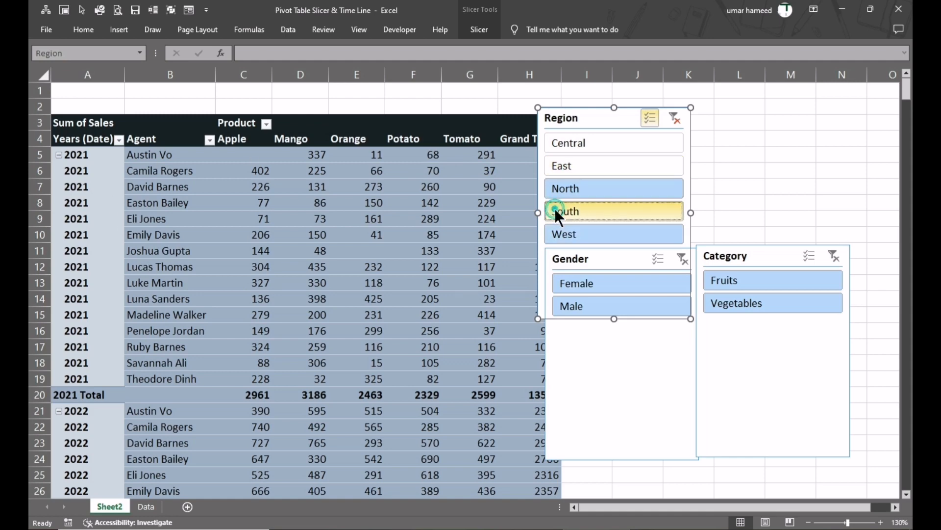
click(560, 164)
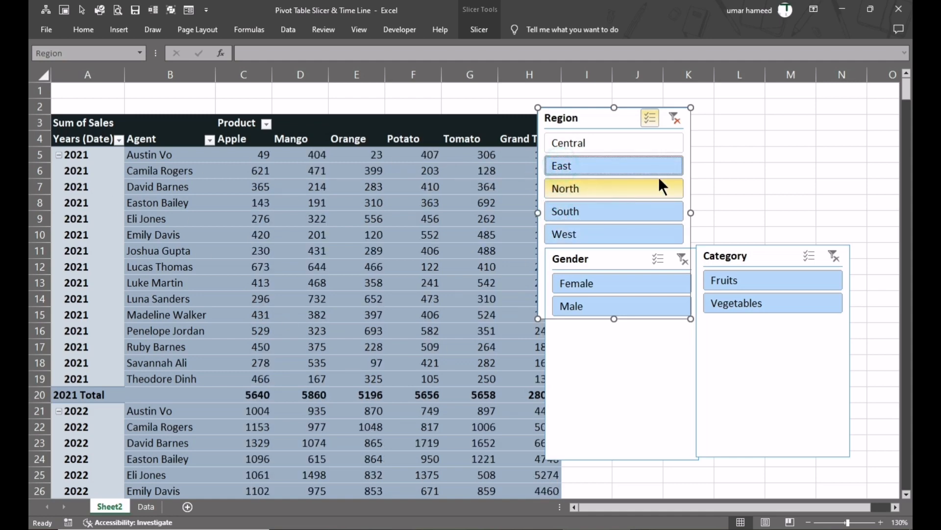
click(674, 119)
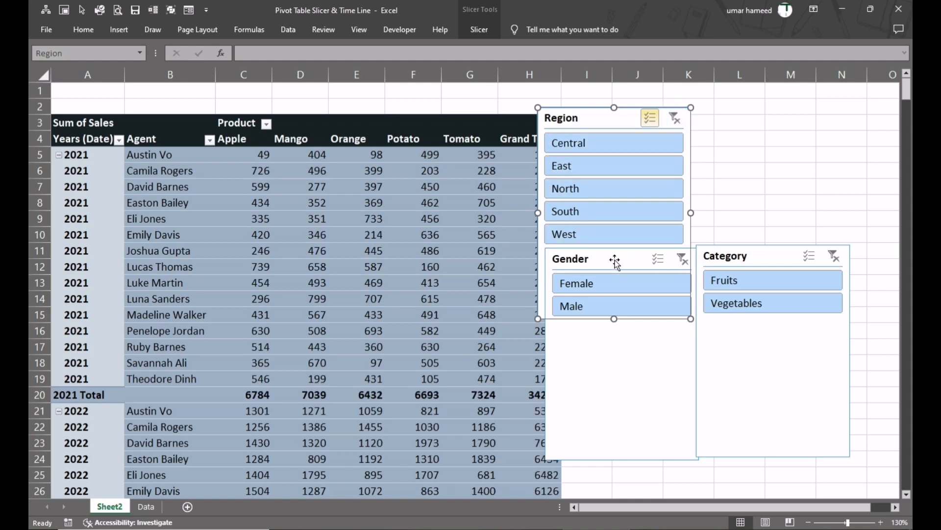
- Try the Female and Male filters in the Gender slicer and clear the gender filter
click(610, 284)
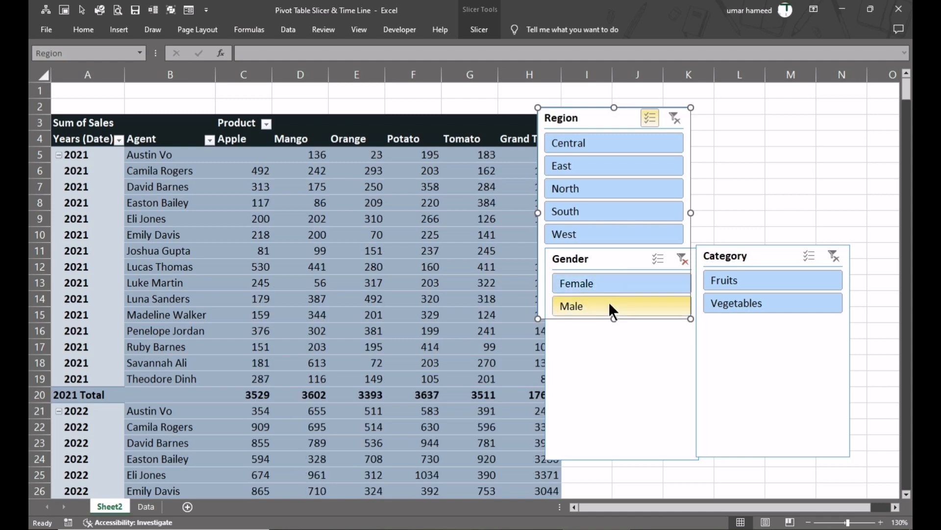
click(609, 305)
click(682, 258)
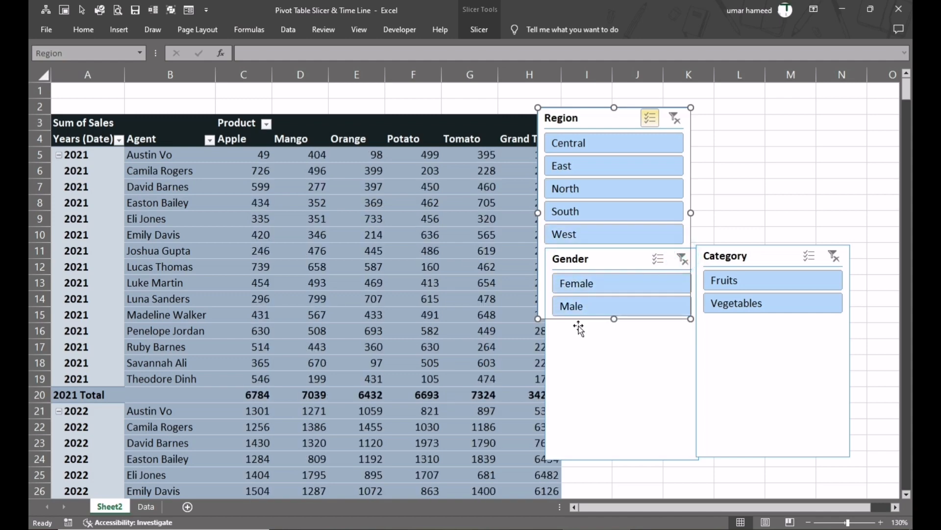
- Select the Gender slicer and keep the ribbon with the slicer options permanently expanded
click(482, 31)
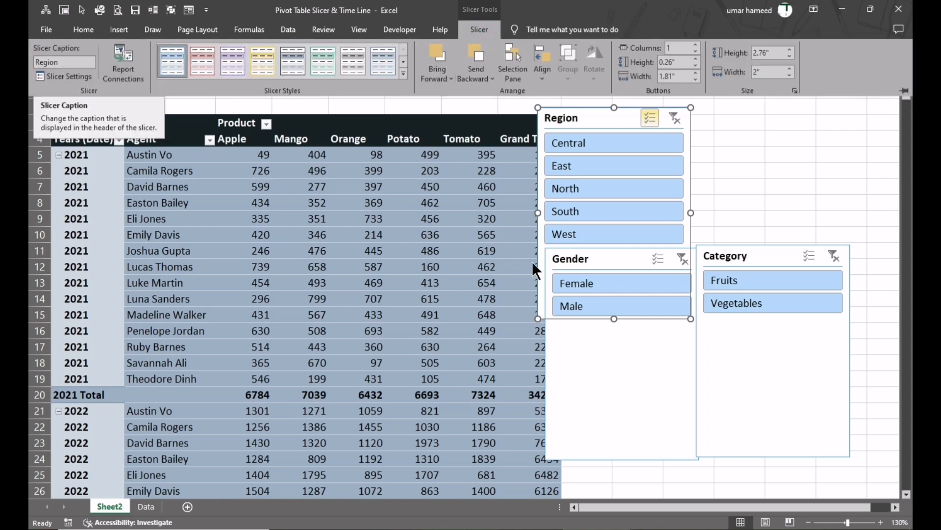
click(605, 260)
click(605, 260)
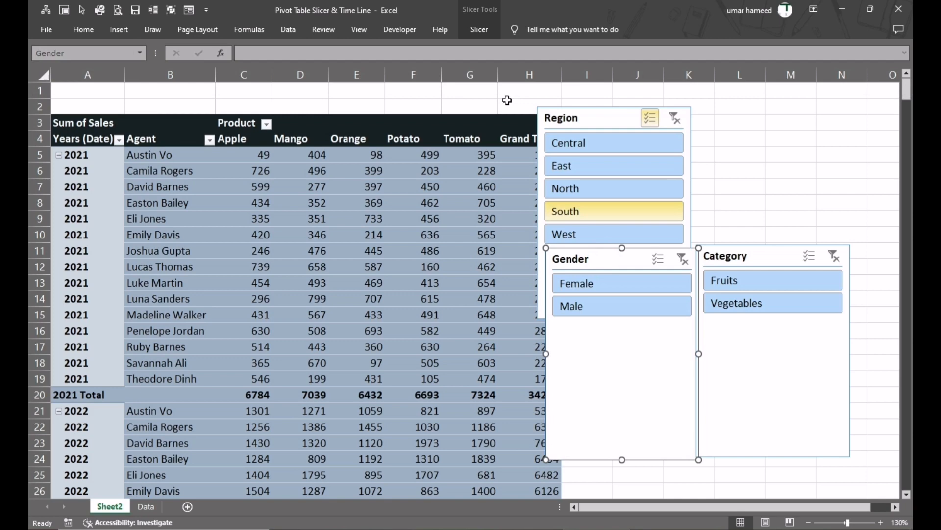
click(481, 30)
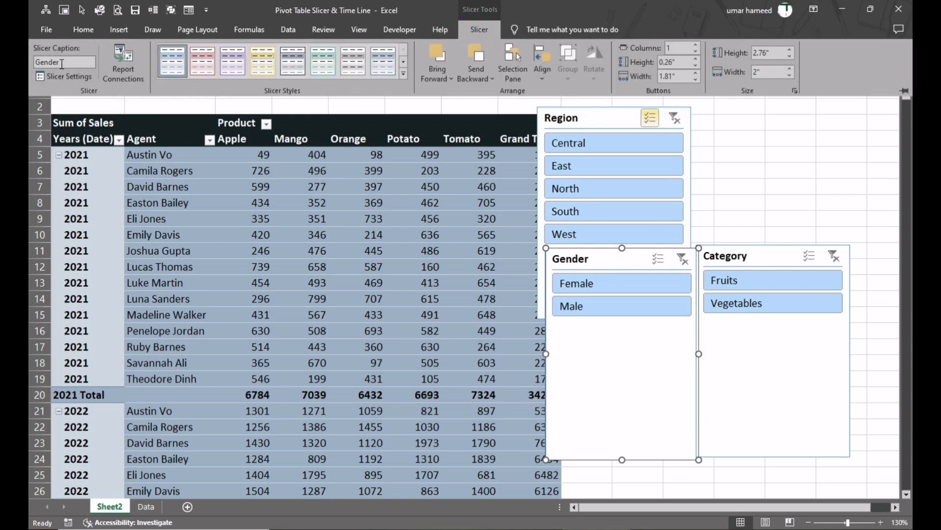
click(906, 91)
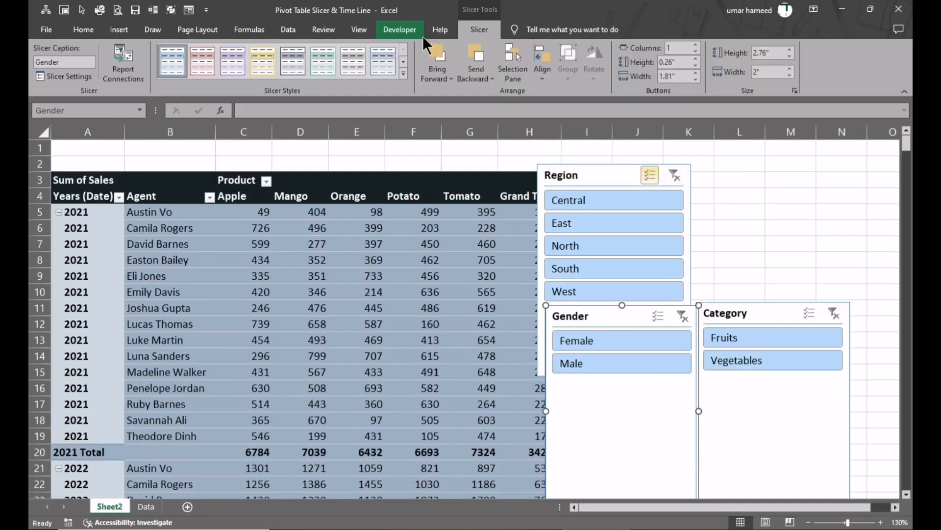
- Change the Category slicer's caption to Item and restore it to Category
click(772, 313)
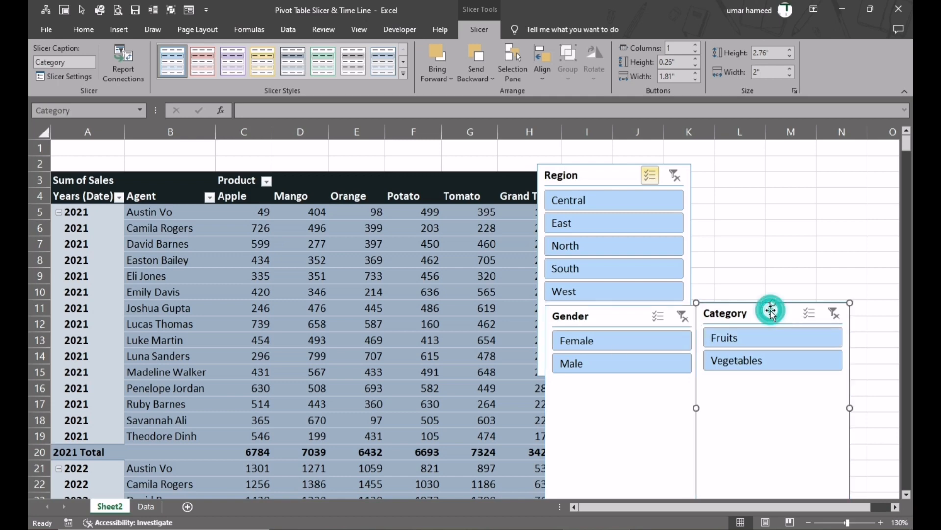
double_click(73, 64)
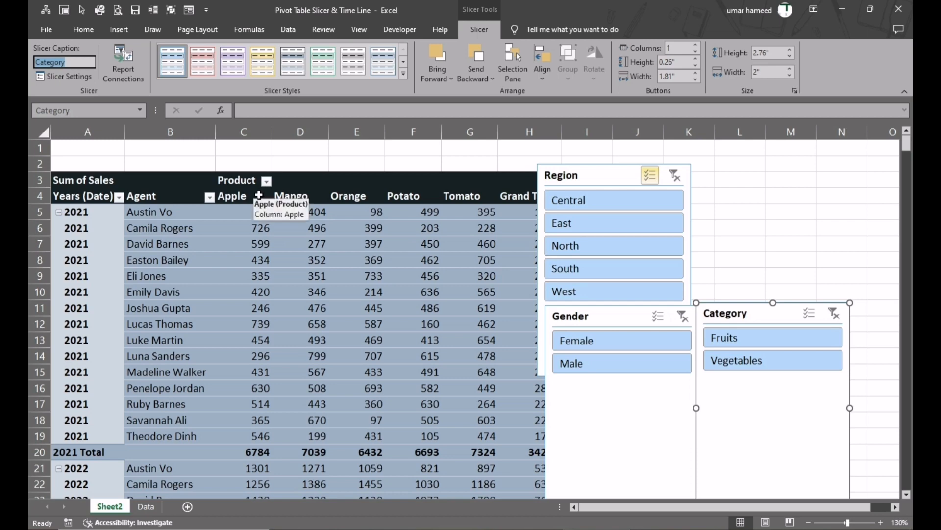
text(Item)
key(Return)
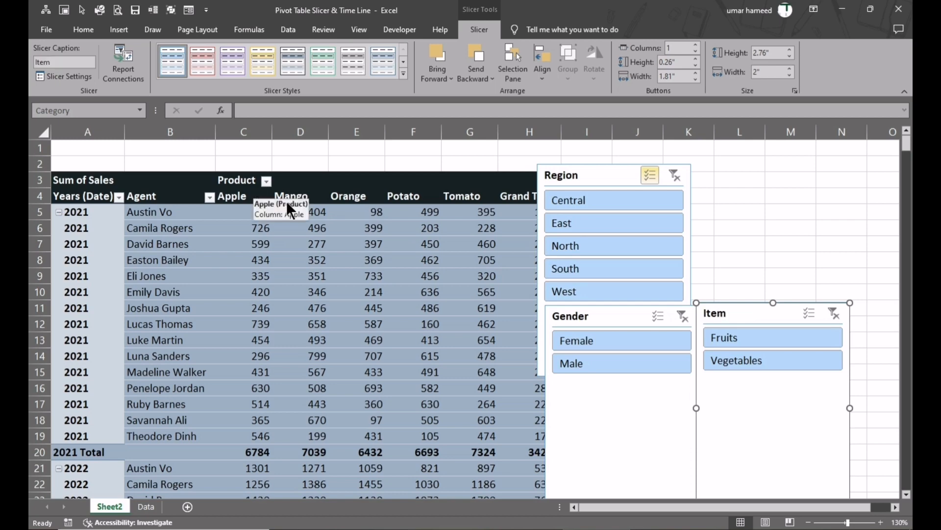
click(58, 64)
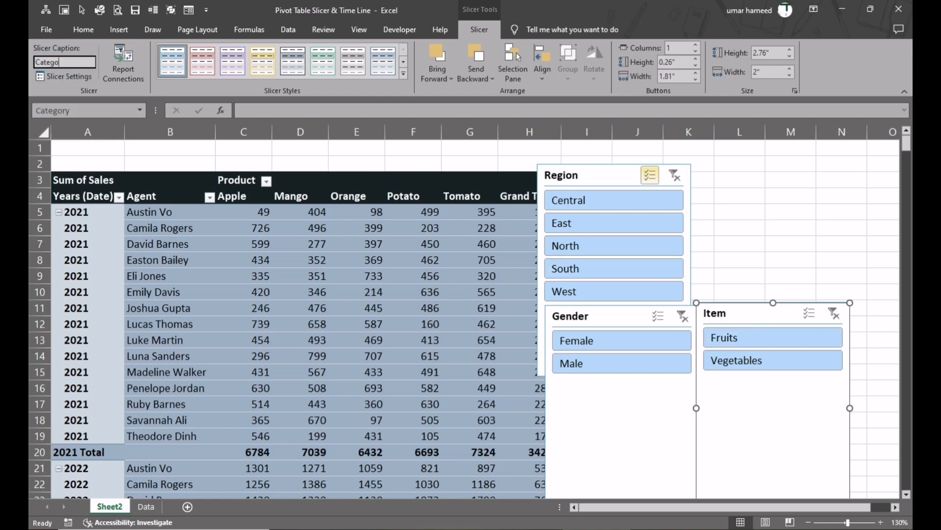
key(Return)
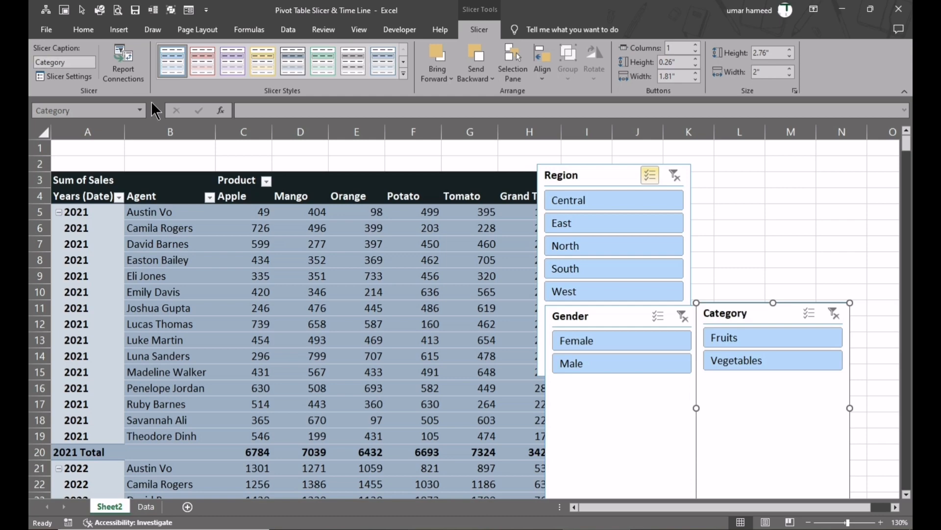
- Examine the name and caption in the Category slicer's settings and close them without changes
click(65, 75)
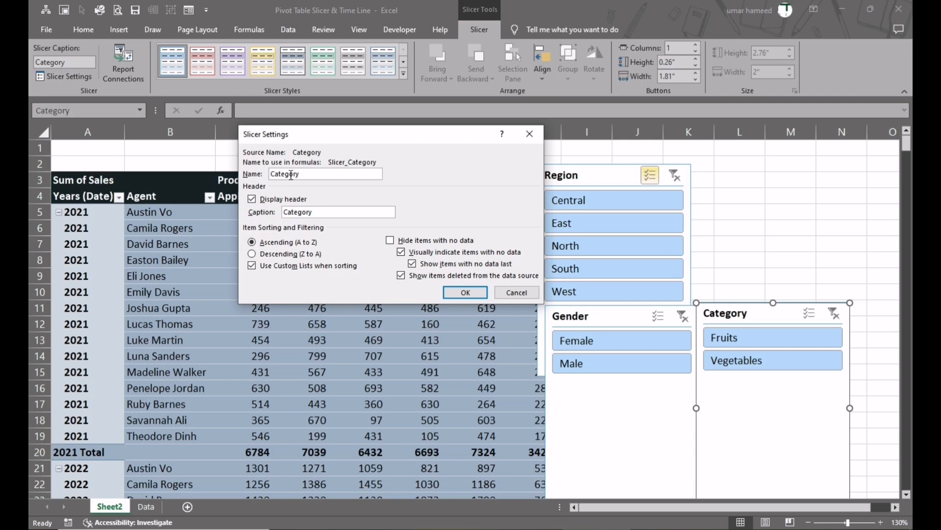
drag(300, 174, 276, 175)
drag(320, 211, 295, 212)
click(502, 295)
- Set the Region slicer's items to sort in descending order (Z to A)
click(597, 179)
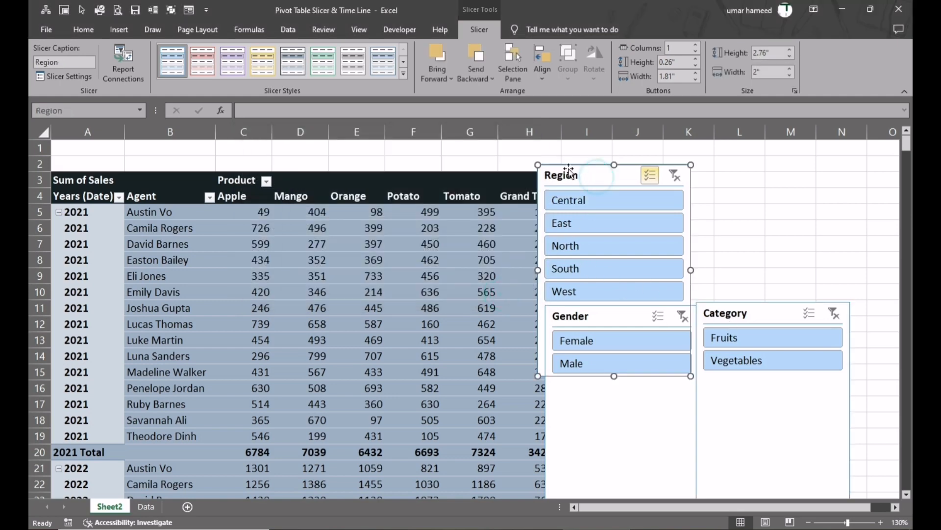
click(49, 76)
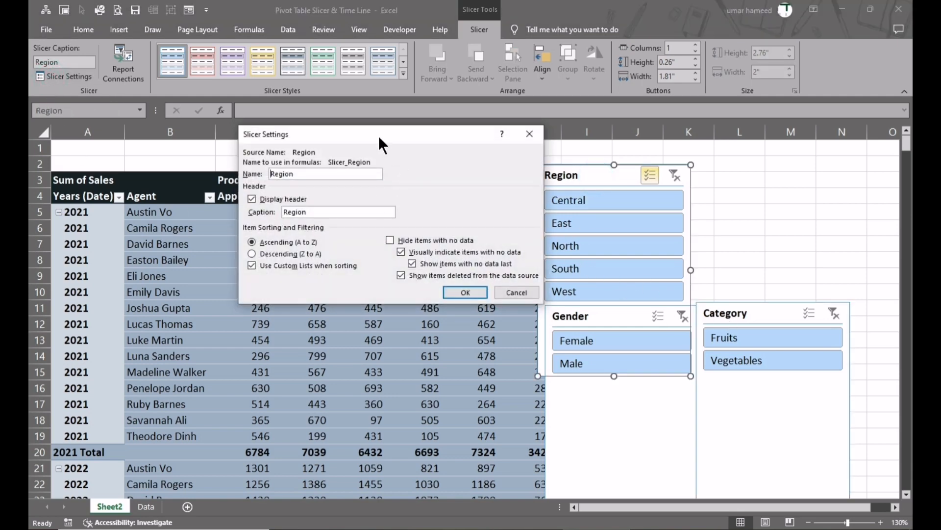
drag(378, 135, 288, 124)
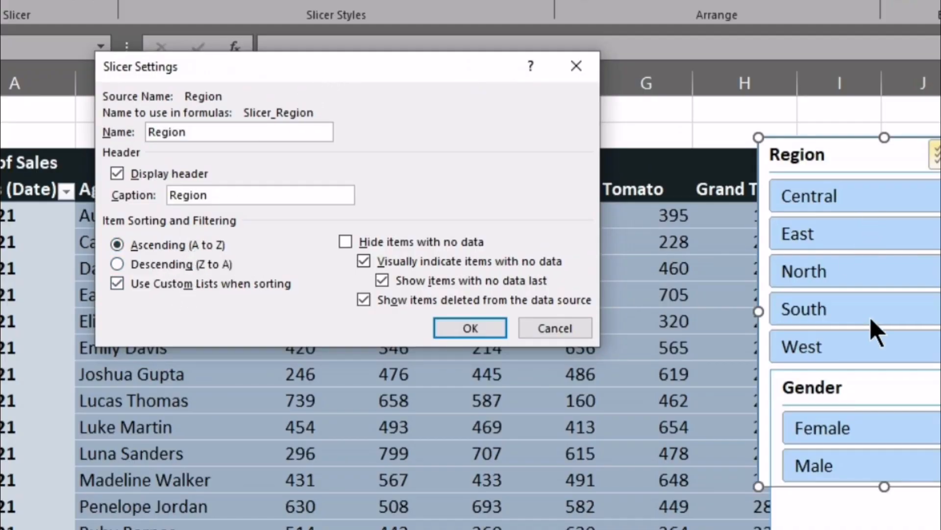
click(151, 264)
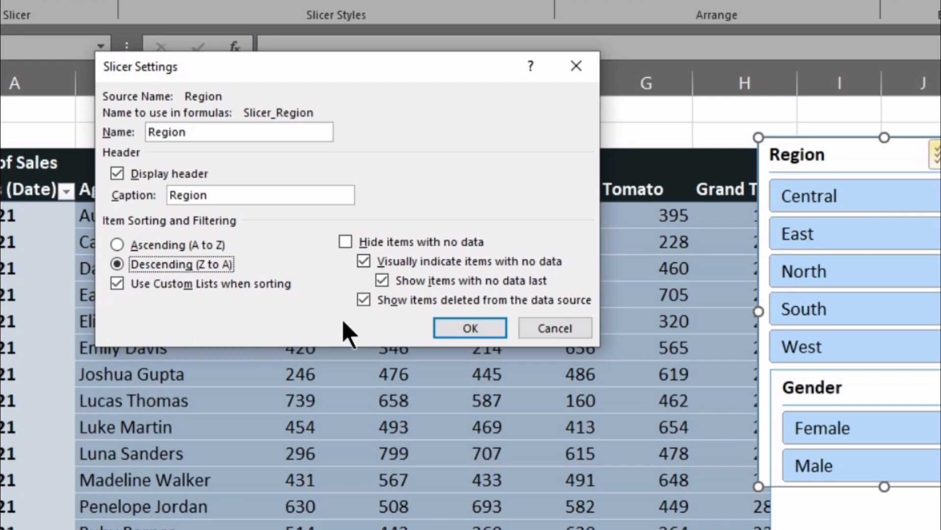
click(470, 328)
- Restore ascending (A to Z) sorting in the Region slicer's settings and enable hiding items with no data
click(57, 79)
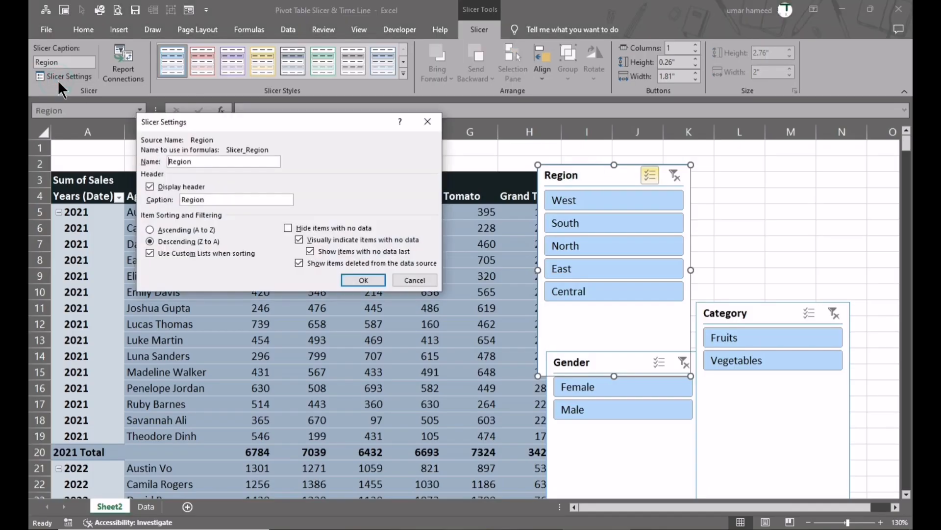
click(173, 231)
click(287, 228)
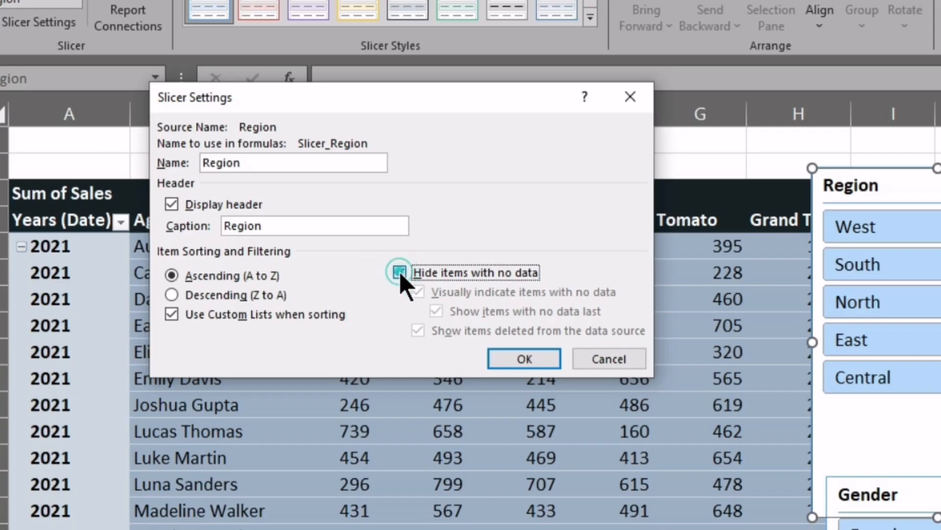
click(288, 228)
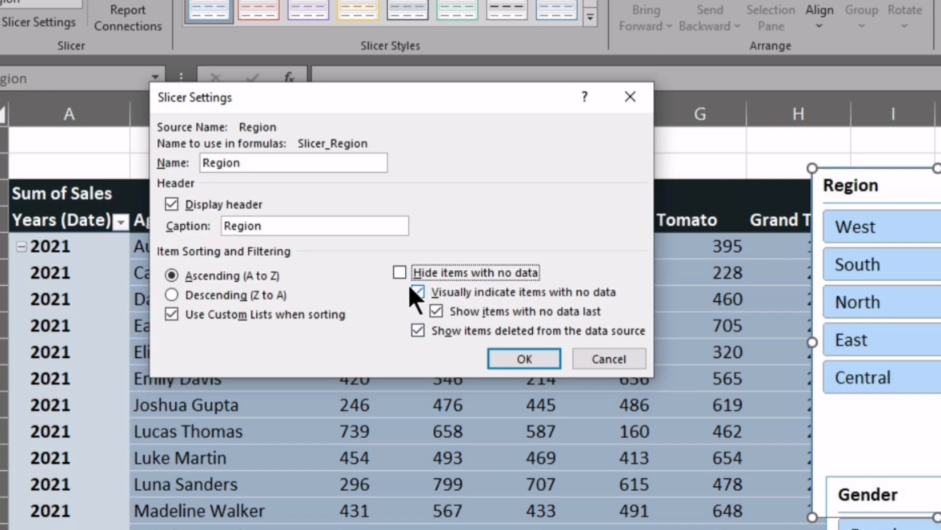
click(400, 272)
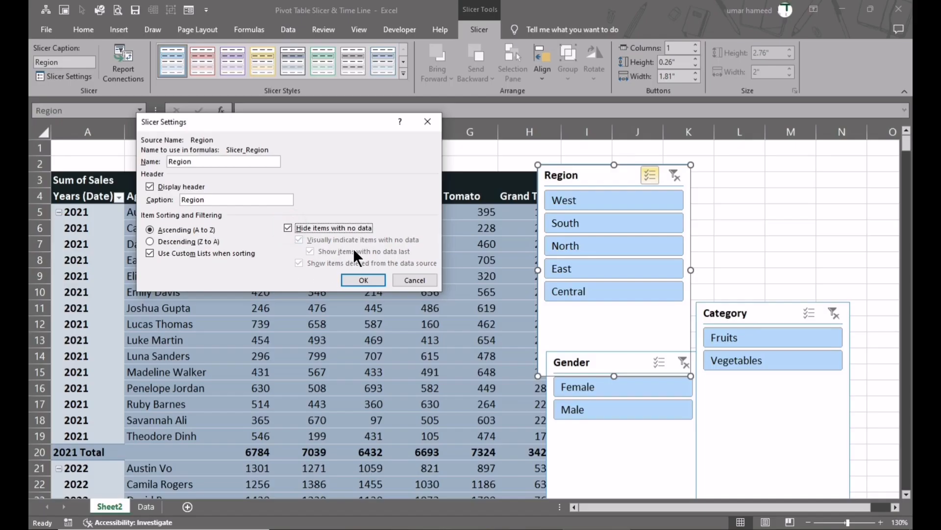
click(363, 279)
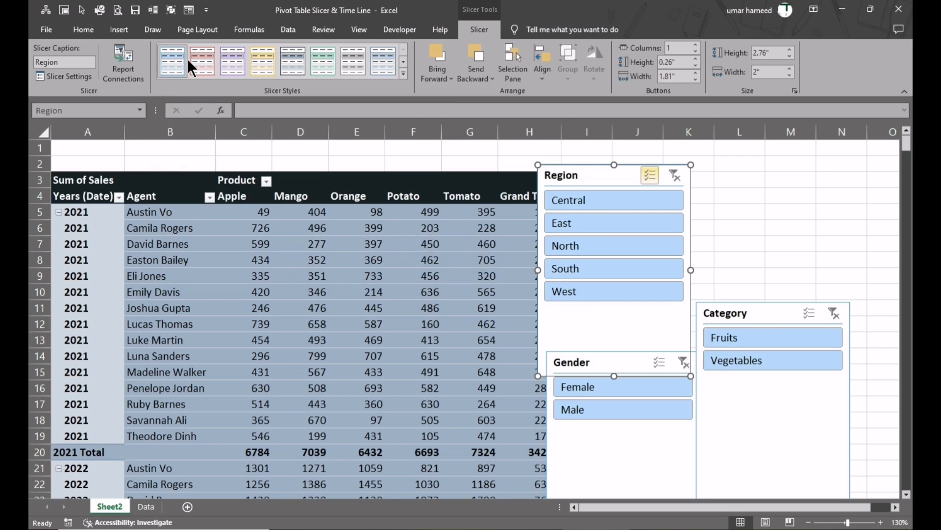
- Try out light slicer styles on the Region slicer and choose the blue-gray one
click(403, 74)
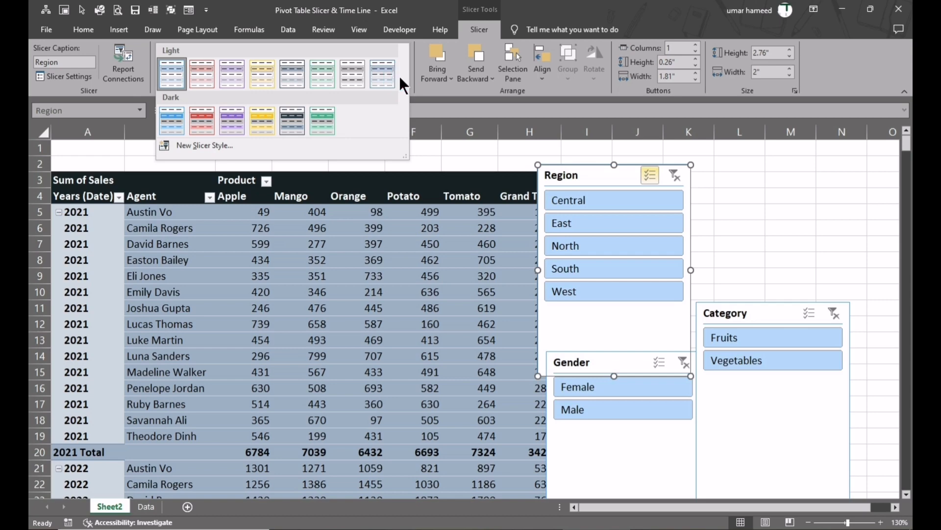
click(299, 78)
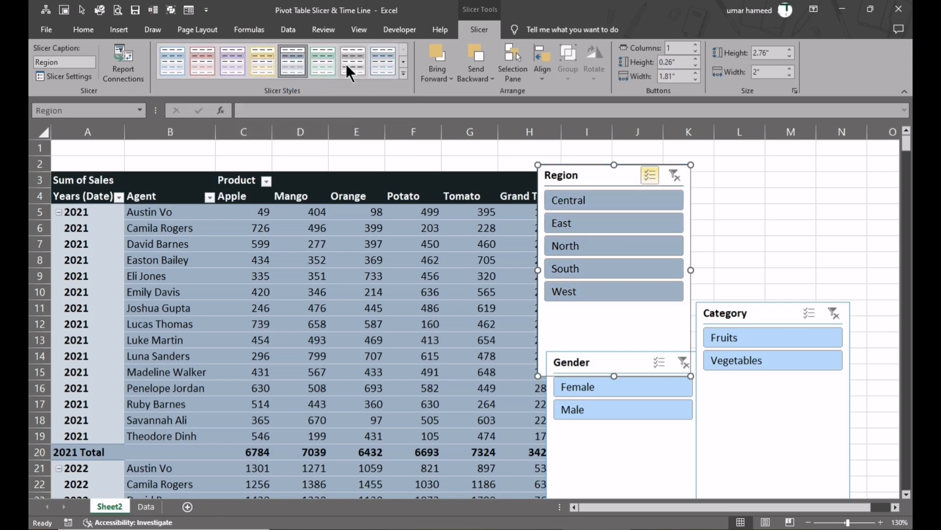
click(346, 64)
click(294, 62)
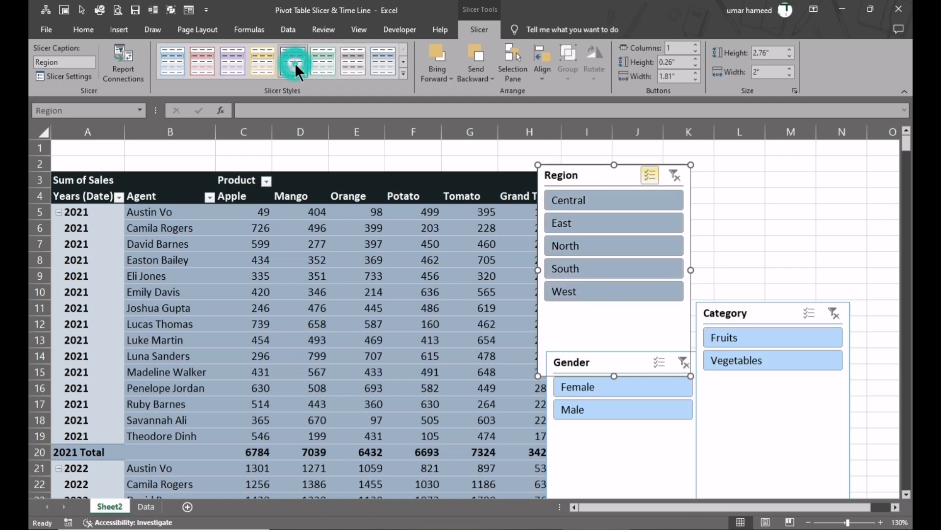
- Start a new custom slicer style named Slicer Style 1 and give its Header element a near-black fill
click(403, 73)
click(202, 146)
drag(371, 147, 372, 174)
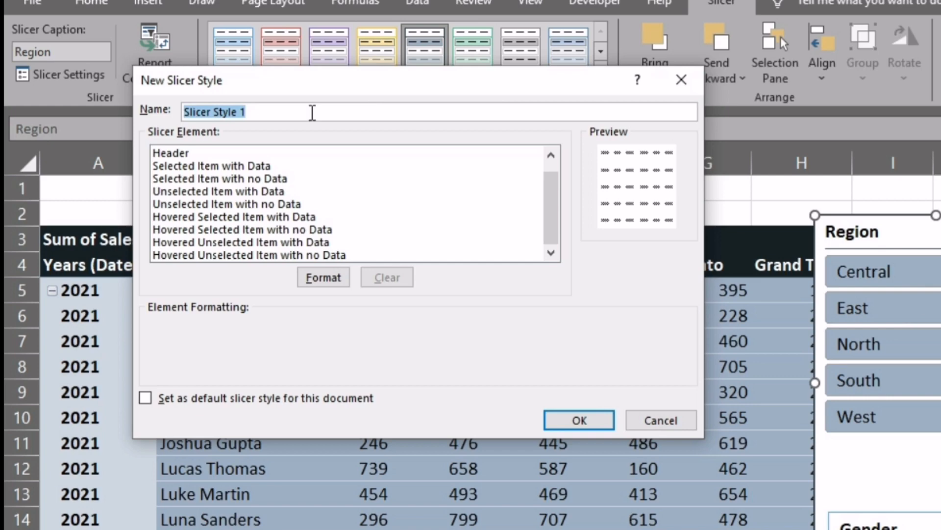
click(313, 113)
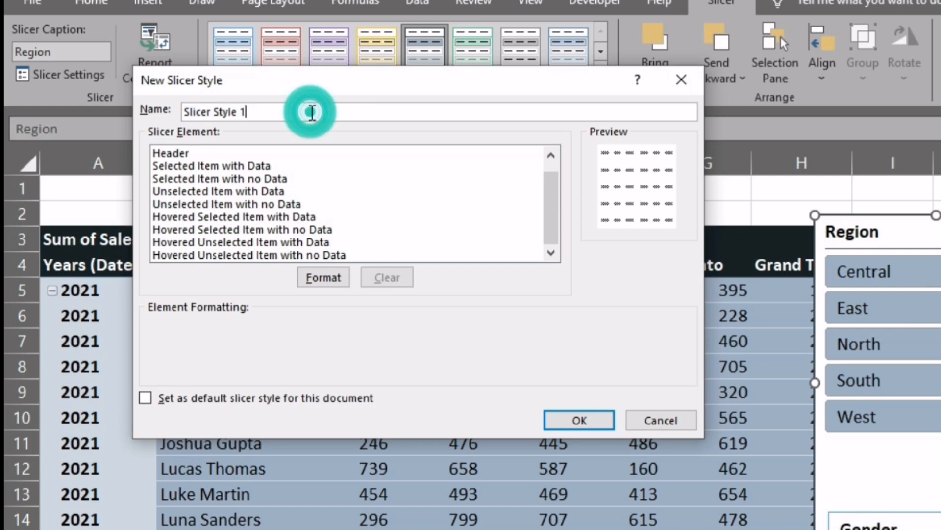
click(238, 232)
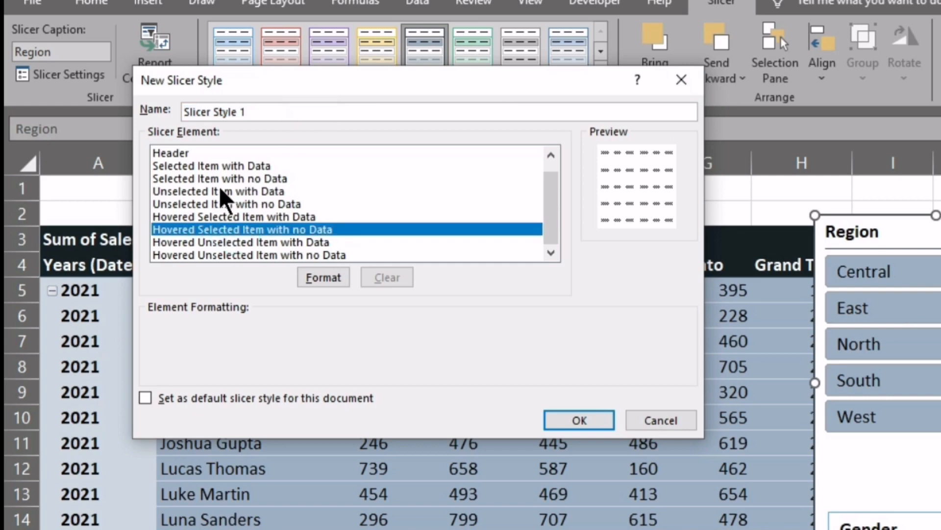
click(192, 155)
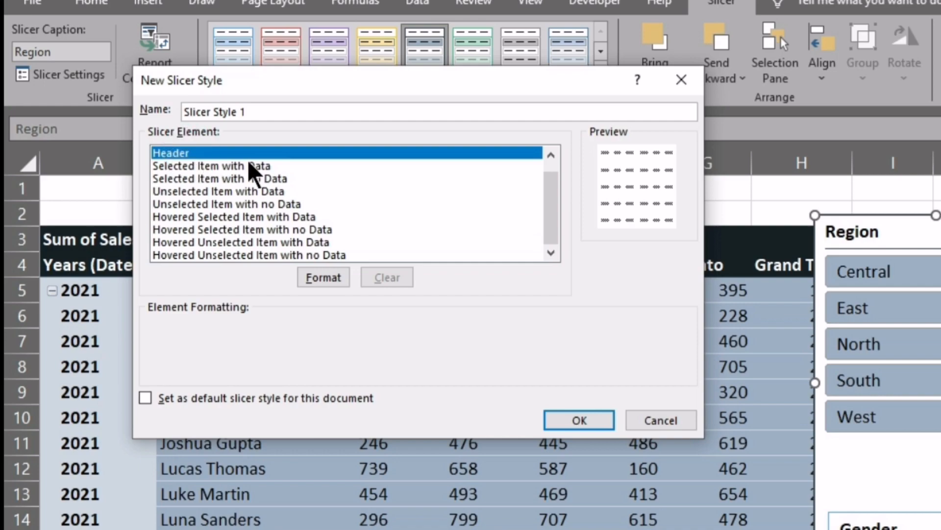
click(323, 277)
click(294, 34)
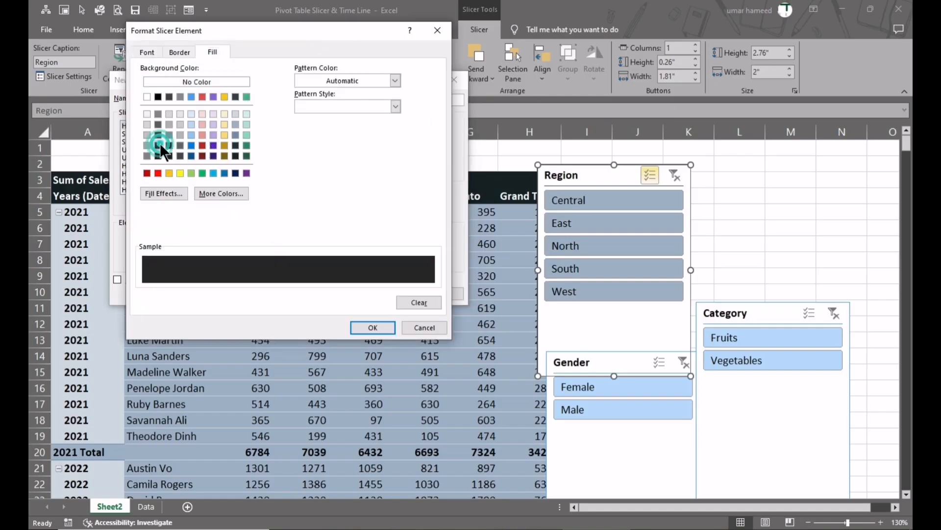
click(190, 34)
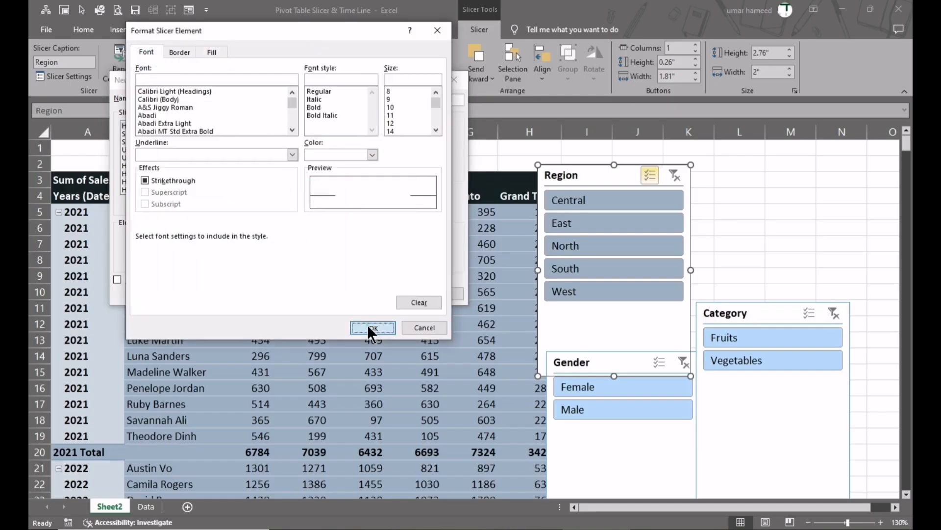
click(367, 324)
- Format the custom style's Selected Item with Data element with a blue-gray fill and a bold dark gray font
double_click(174, 134)
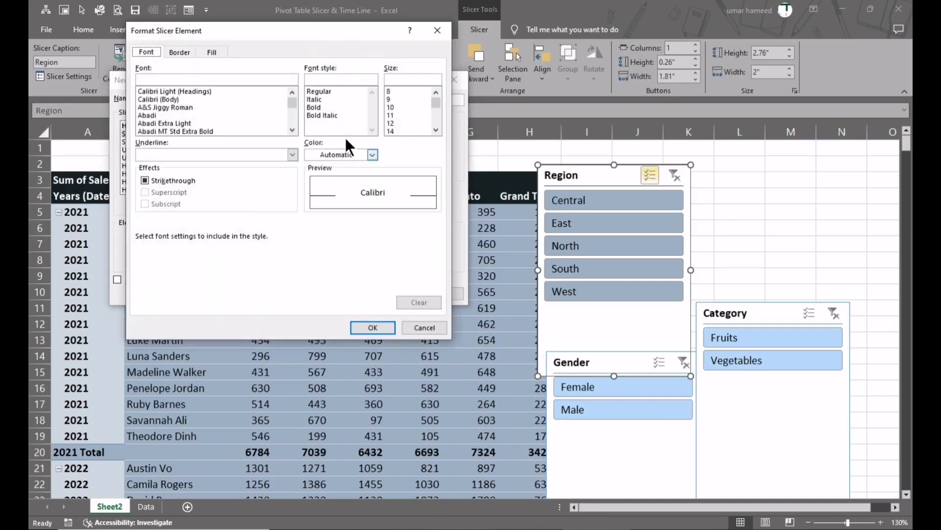
click(213, 52)
click(235, 124)
click(147, 52)
click(319, 107)
click(372, 155)
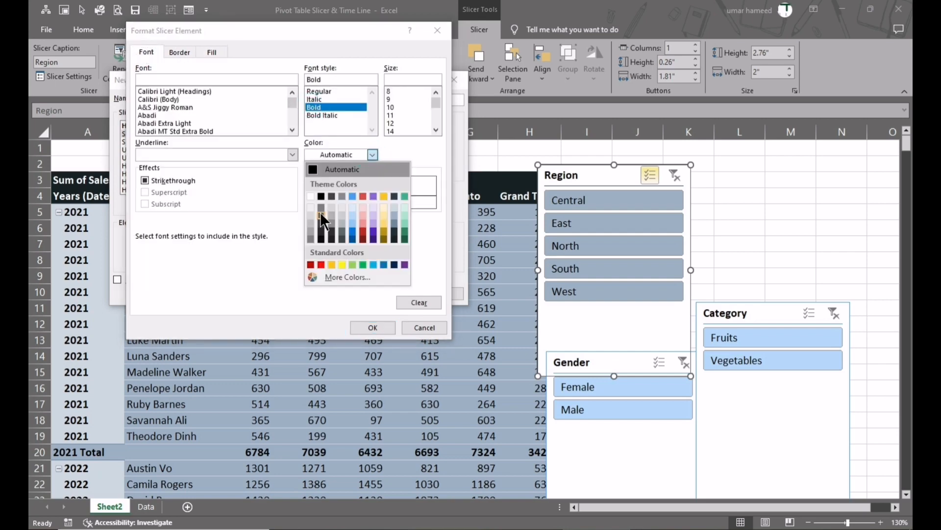
click(322, 217)
click(373, 327)
- Give the custom style's Unselected Item with Data element a pale blue-gray fill
double_click(164, 150)
click(212, 52)
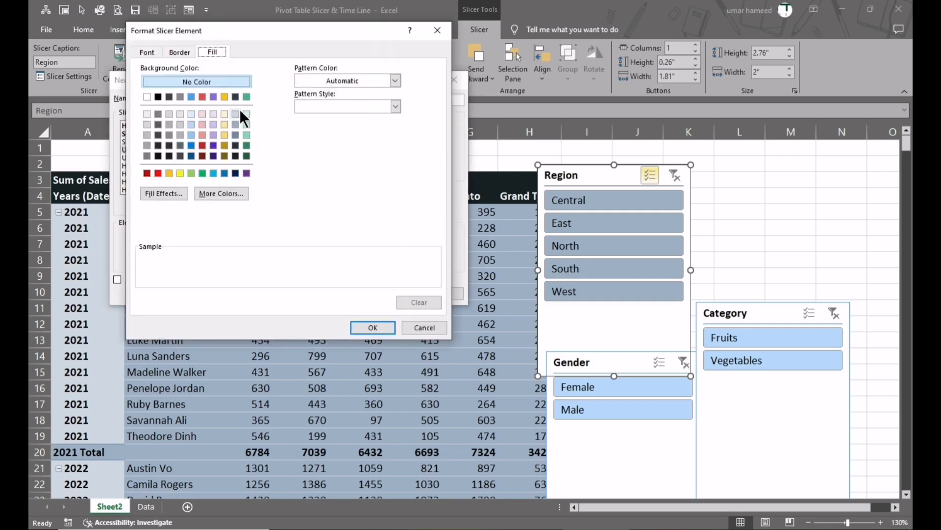
click(239, 110)
click(373, 326)
- Give the Hovered Selected Item with Data element a light green fill and save the custom slicer style
double_click(176, 166)
click(164, 140)
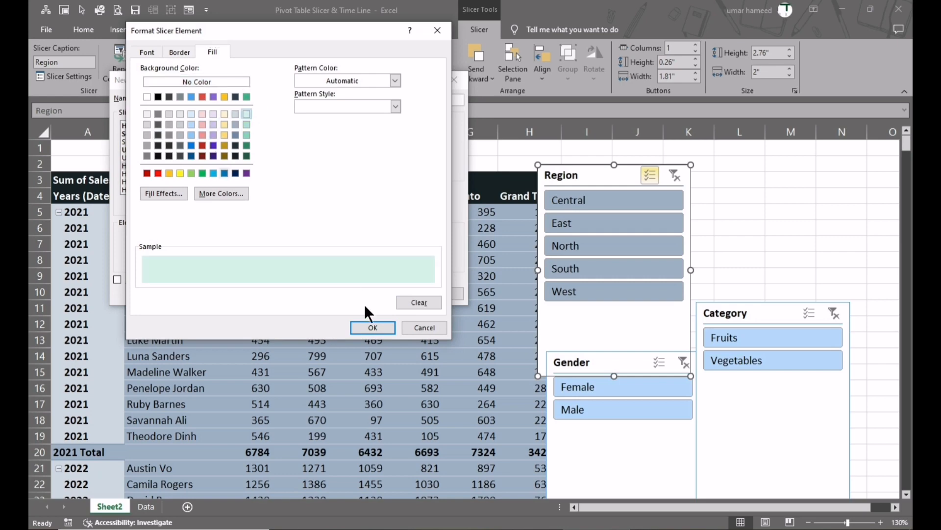
click(373, 326)
click(390, 293)
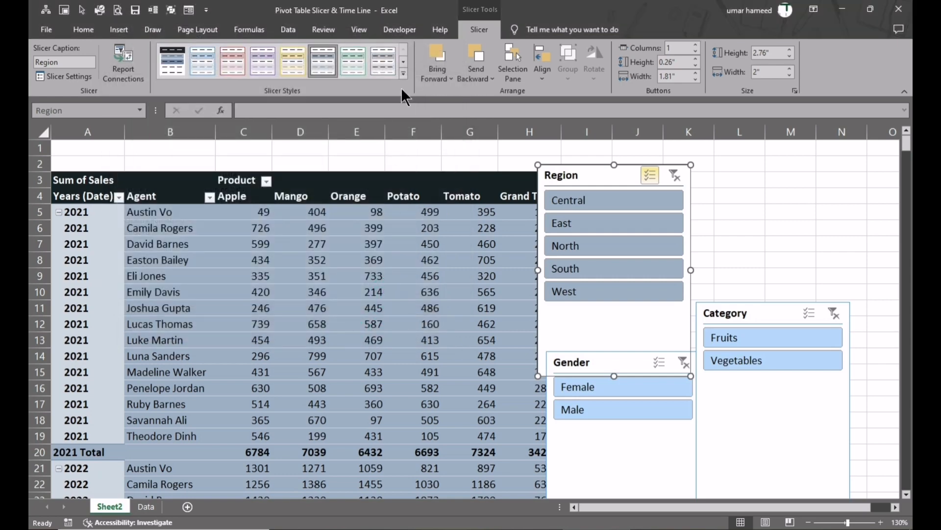
- Apply the custom slicer style with the black header to the Region slicer
click(403, 73)
click(180, 72)
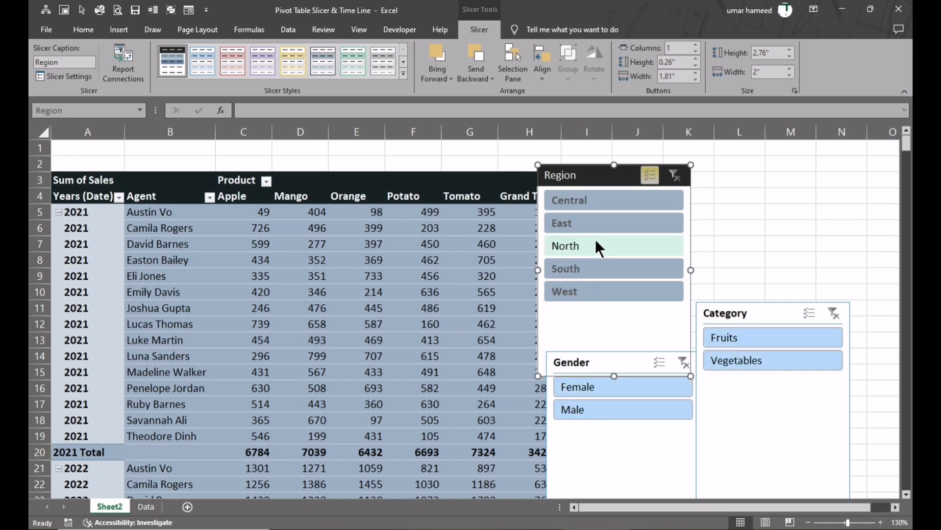
click(613, 327)
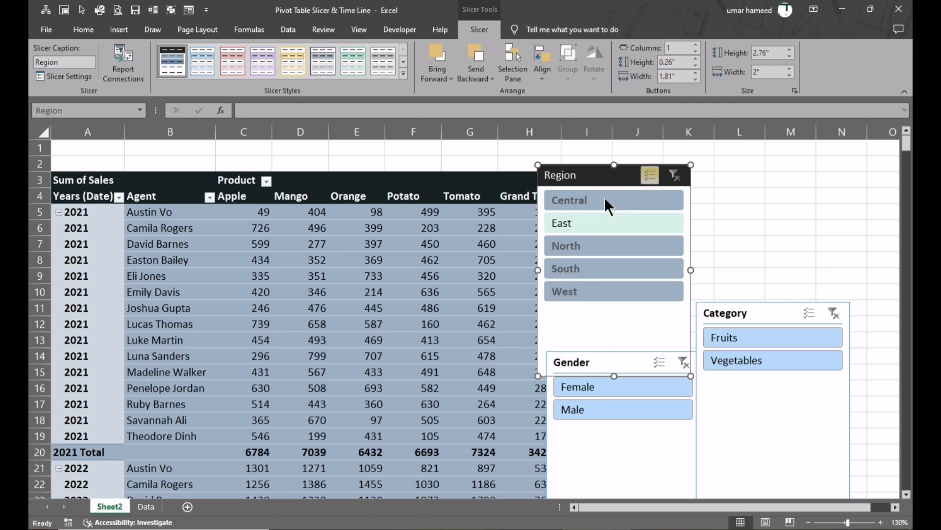
- Move the Region slicer just beside the PivotTable's Grand Total column and bring it to the front of the other slicers
drag(577, 180, 605, 224)
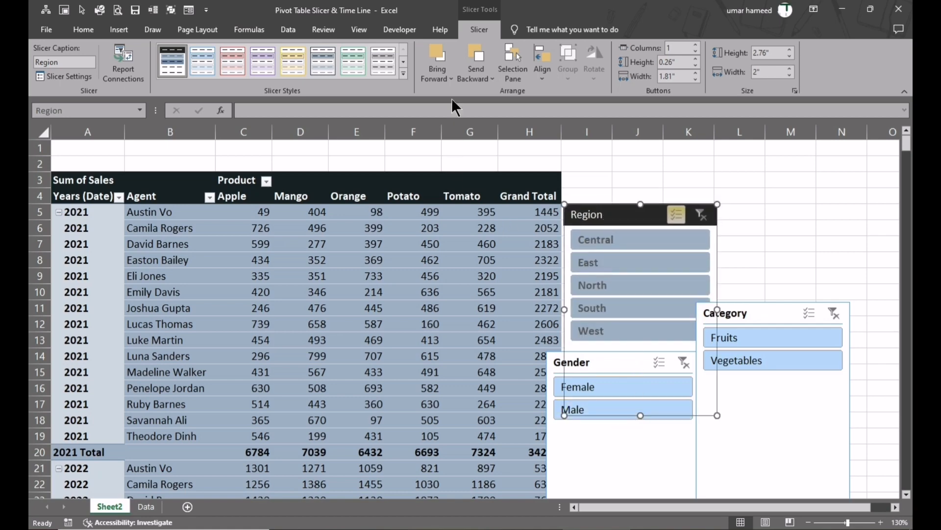
click(444, 78)
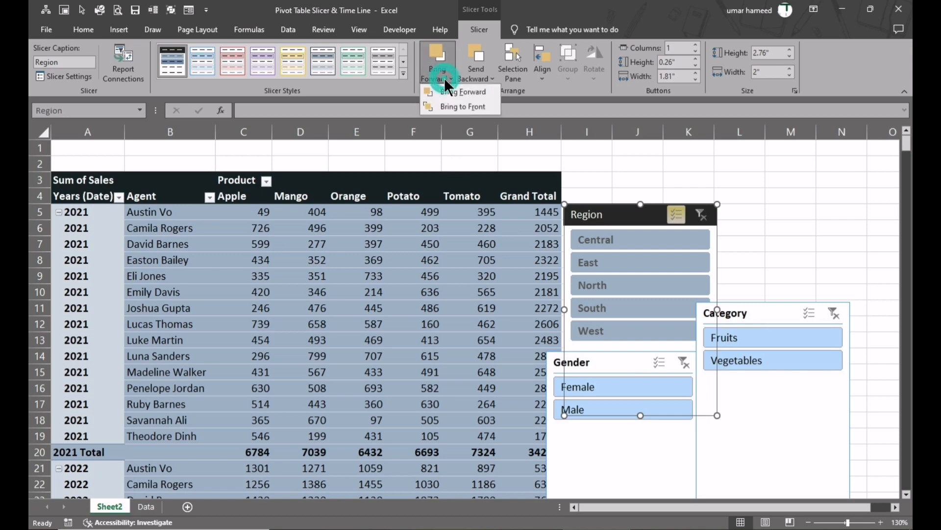
click(455, 106)
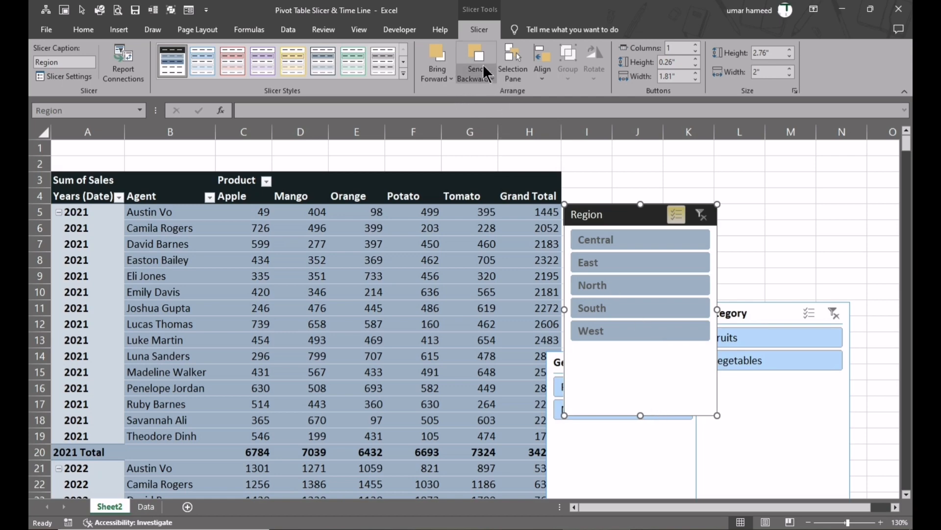
- Hide the Region slicer using the list of sheet objects and close the open side panes
click(508, 70)
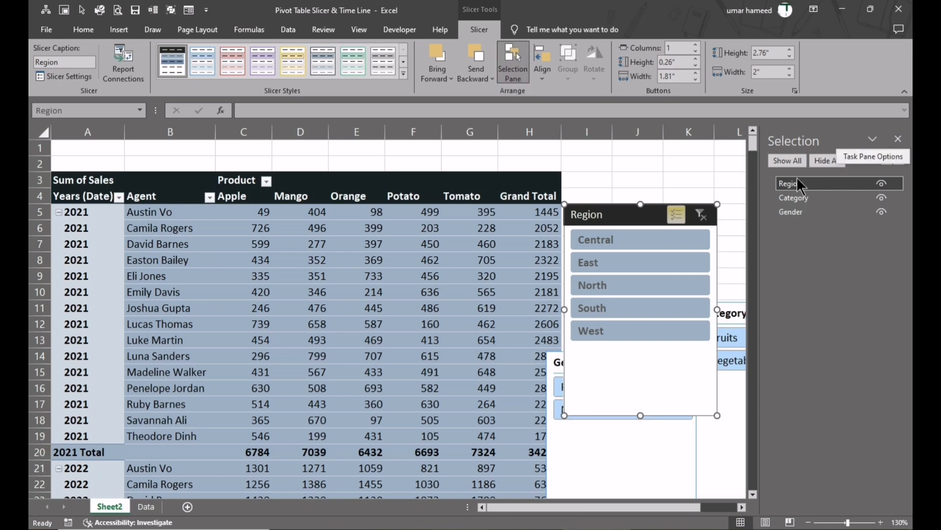
click(881, 183)
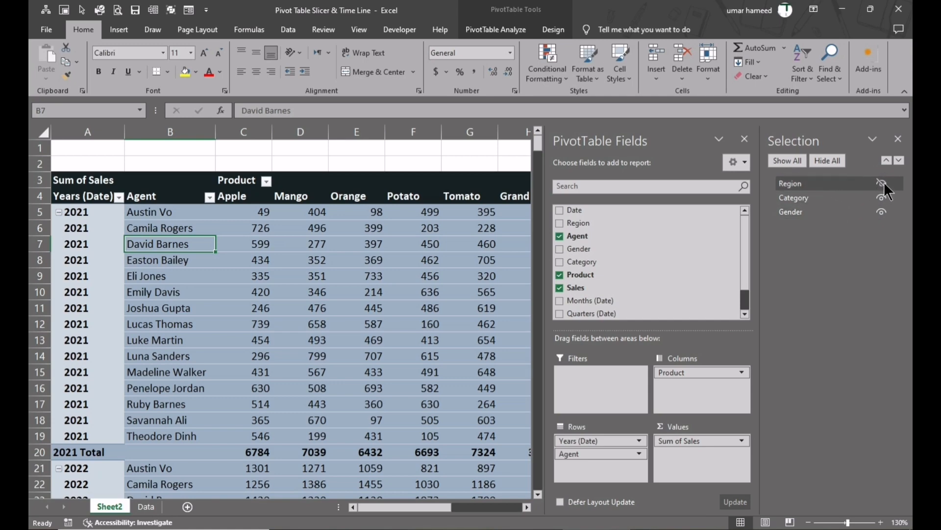
click(743, 139)
click(898, 139)
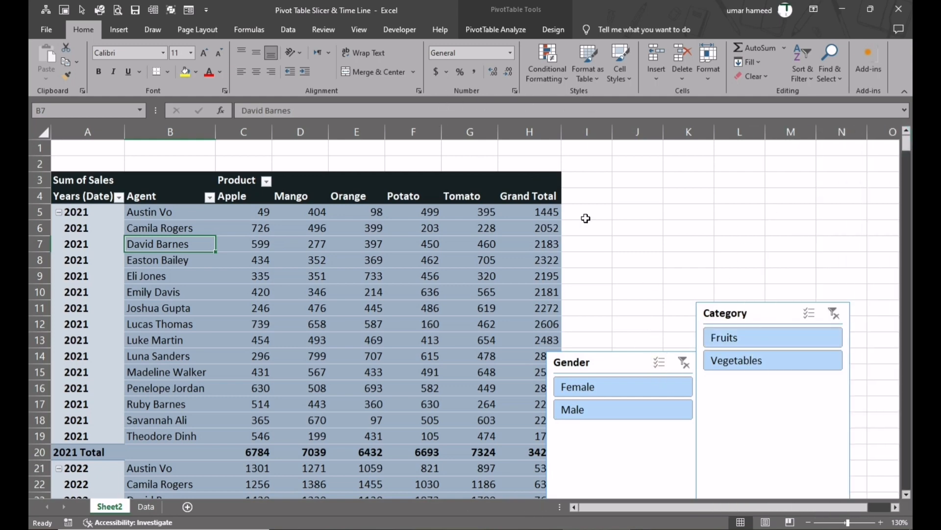
- Select the Gender slicer, make the hidden Region slicer visible again and close the object list
click(609, 362)
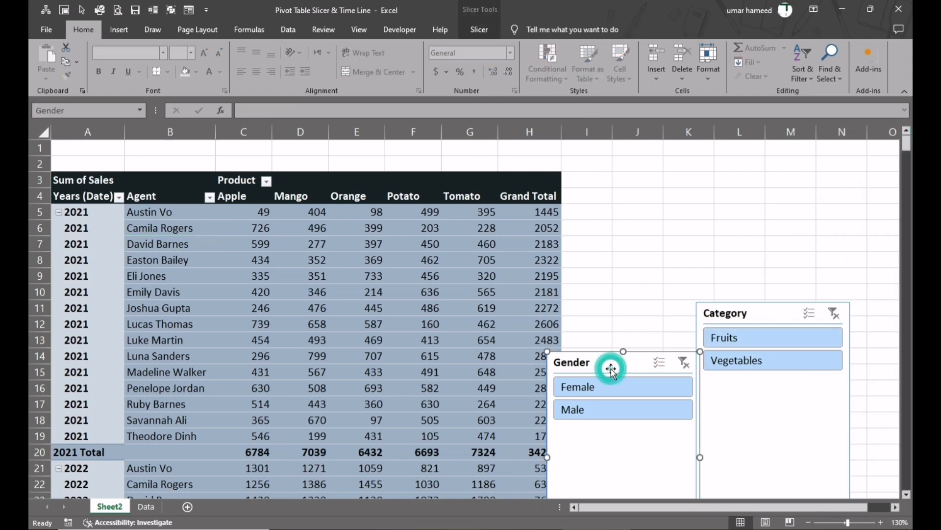
click(482, 31)
click(515, 65)
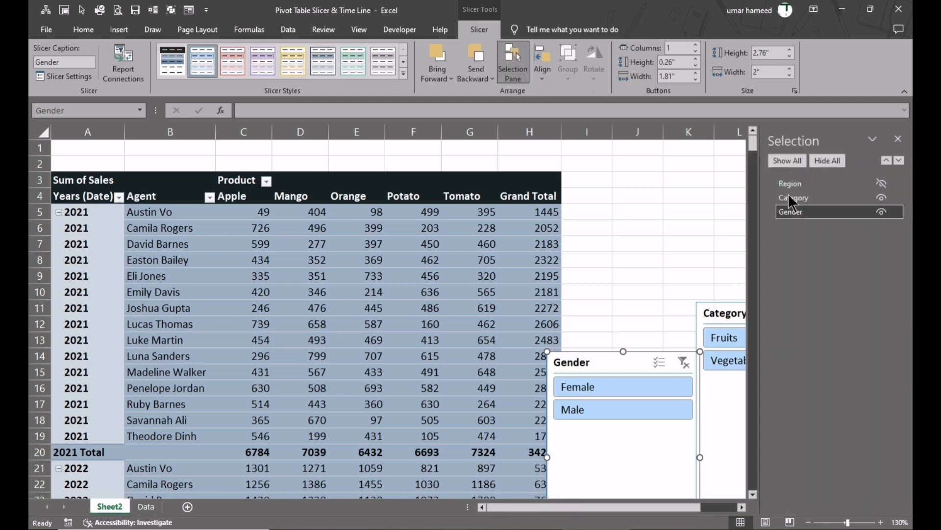
click(881, 183)
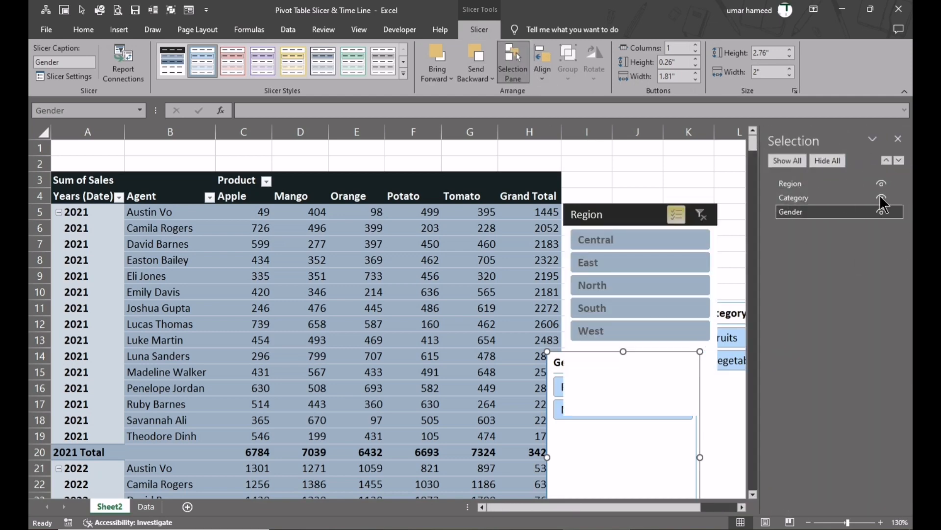
click(901, 137)
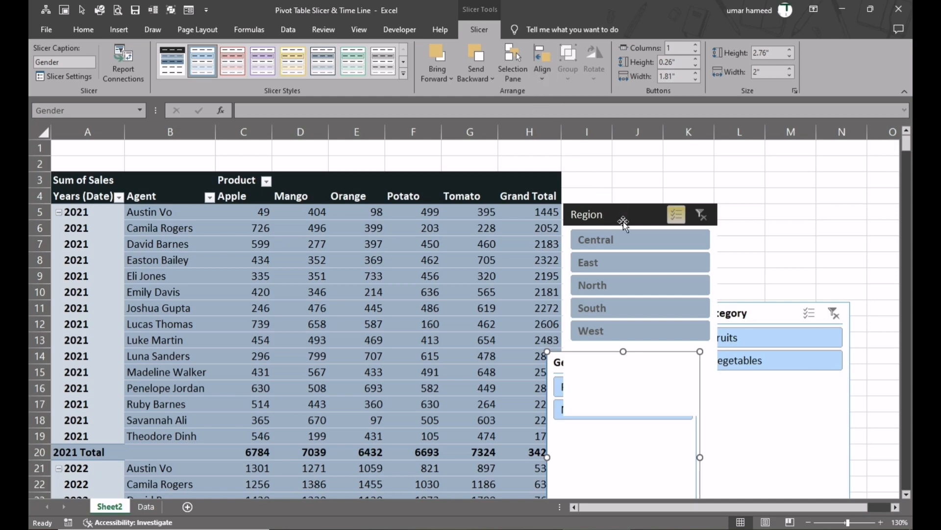
- Move the Region slicer up level with the PivotTable's header rows and shorten it to about 1.86" high
drag(624, 217, 628, 184)
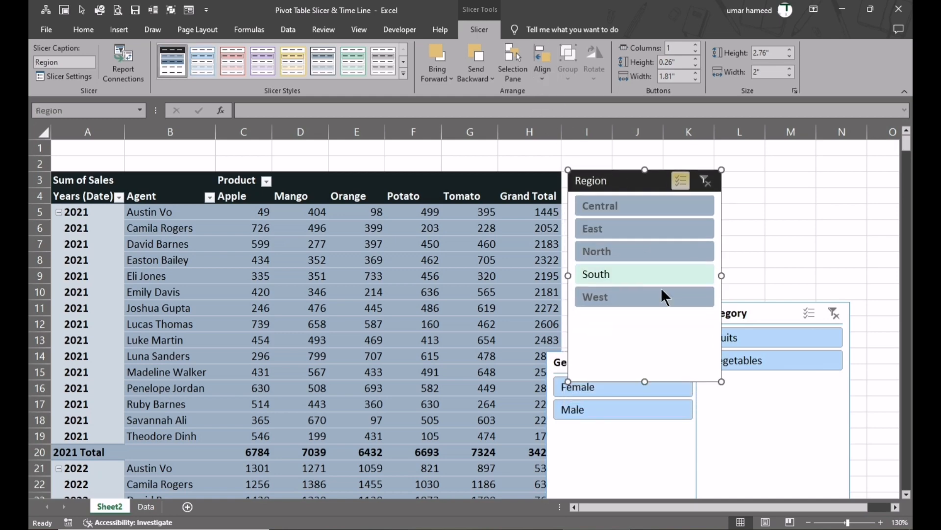
drag(644, 379, 642, 313)
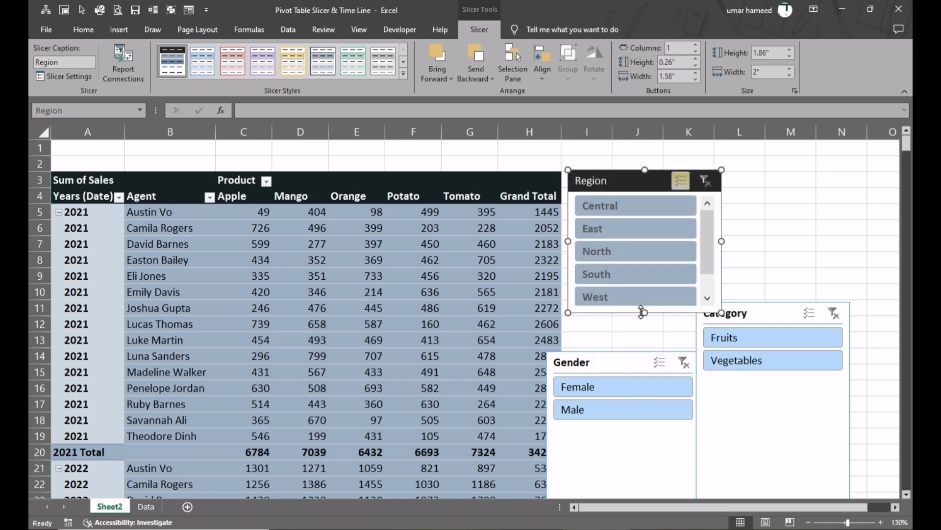
- Align the tops of the Gender and Category slicers and move both together below the Region slicer
click(631, 367)
ctrl+click(769, 319)
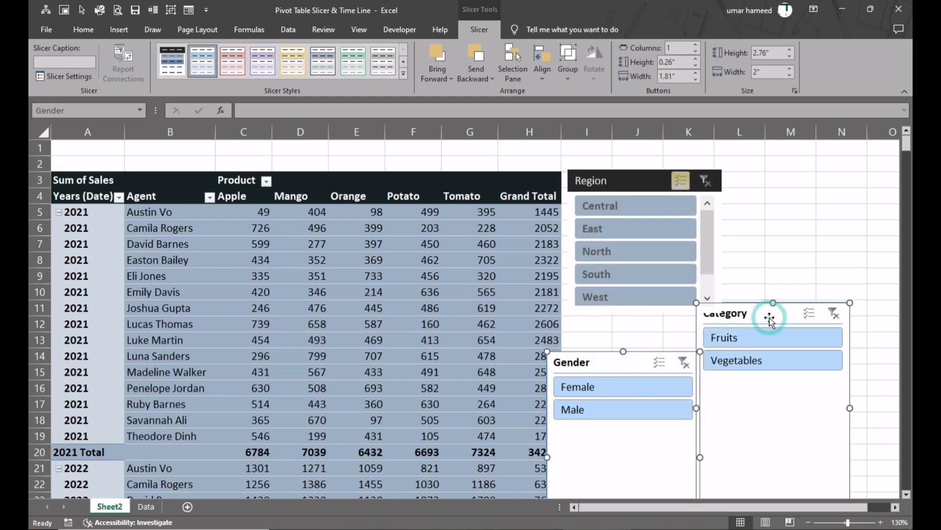
click(542, 84)
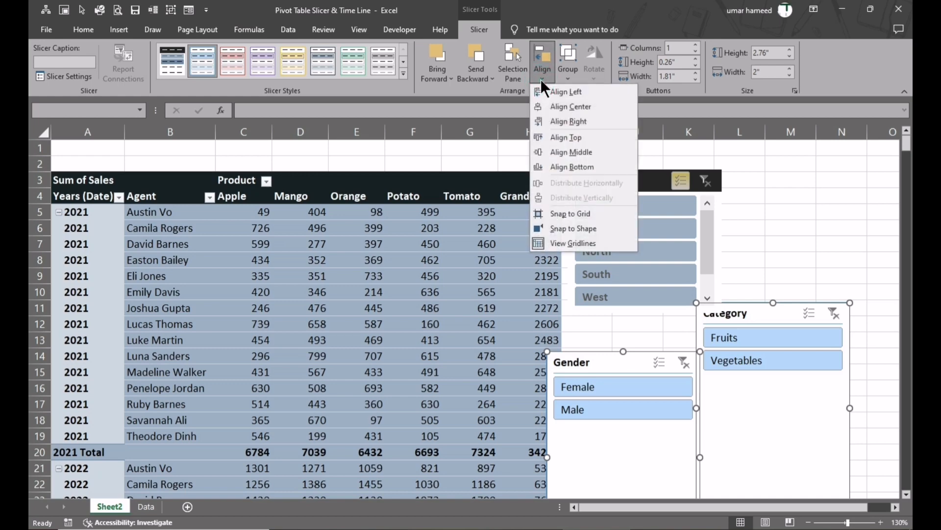
click(566, 138)
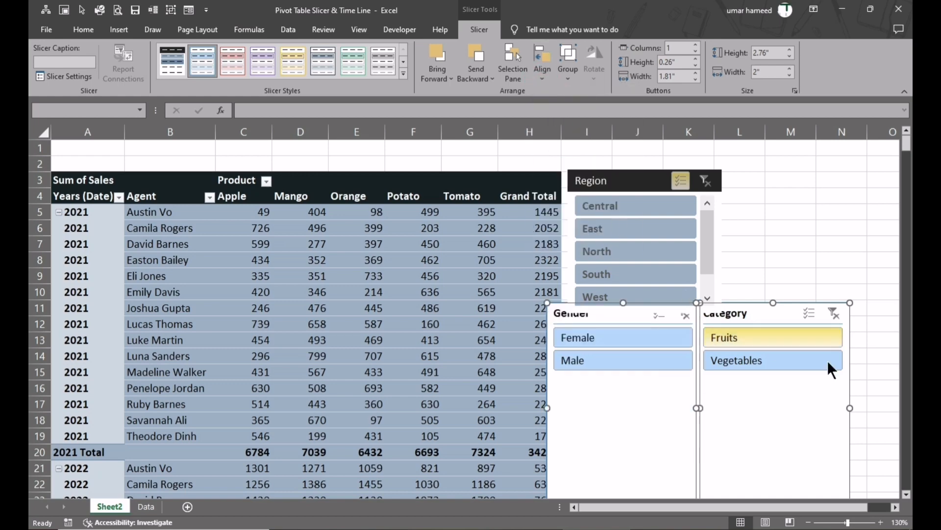
click(541, 76)
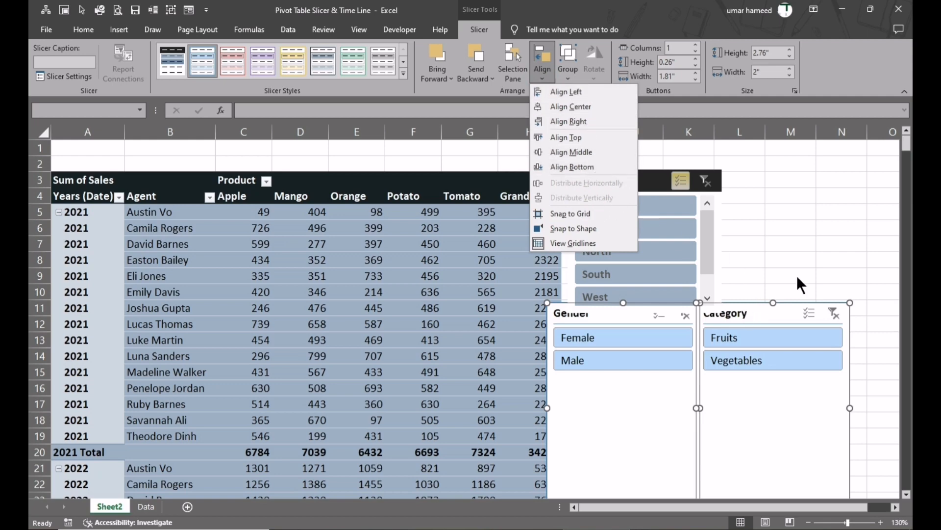
click(781, 241)
drag(738, 313, 768, 355)
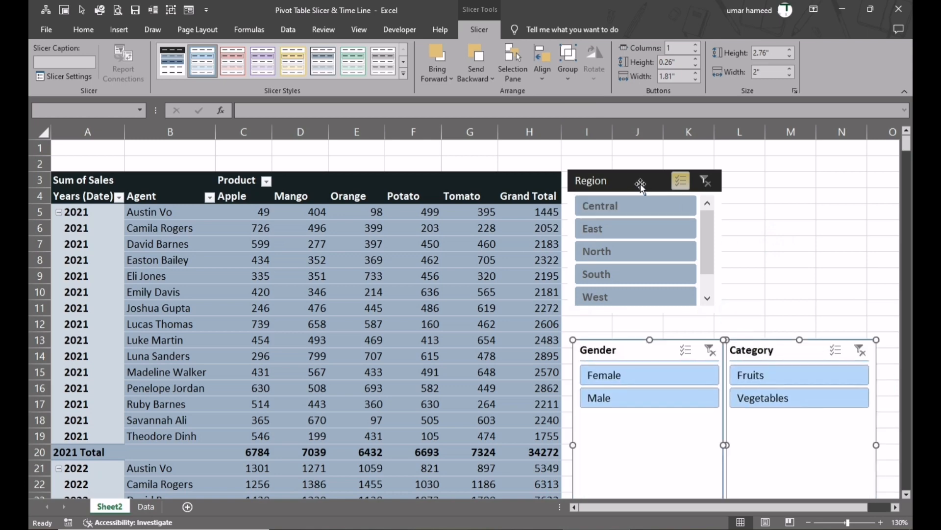
- Arrange the Region slicer's buttons in 5 columns and widen the slicer to about 3.65", close beside the PivotTable
click(640, 183)
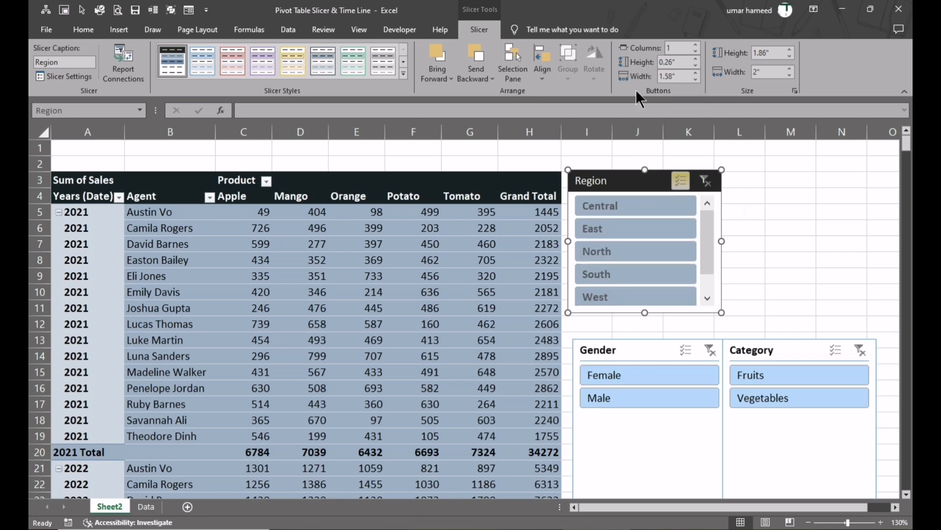
double_click(672, 48)
text(5)
key(Return)
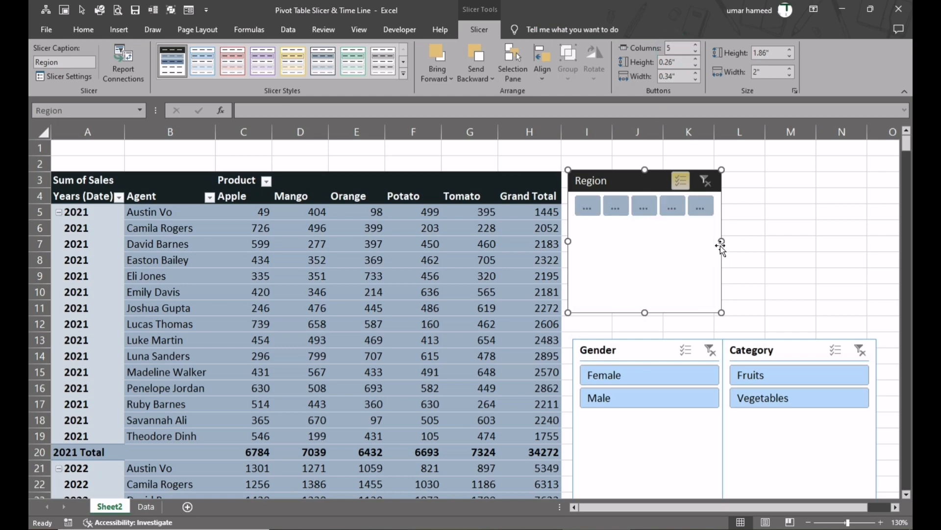
drag(722, 240, 848, 238)
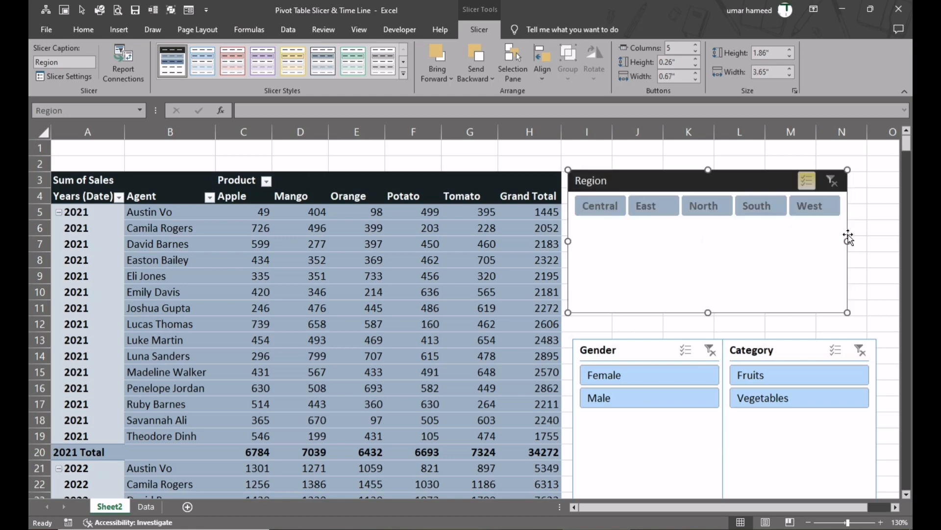
drag(618, 182, 615, 182)
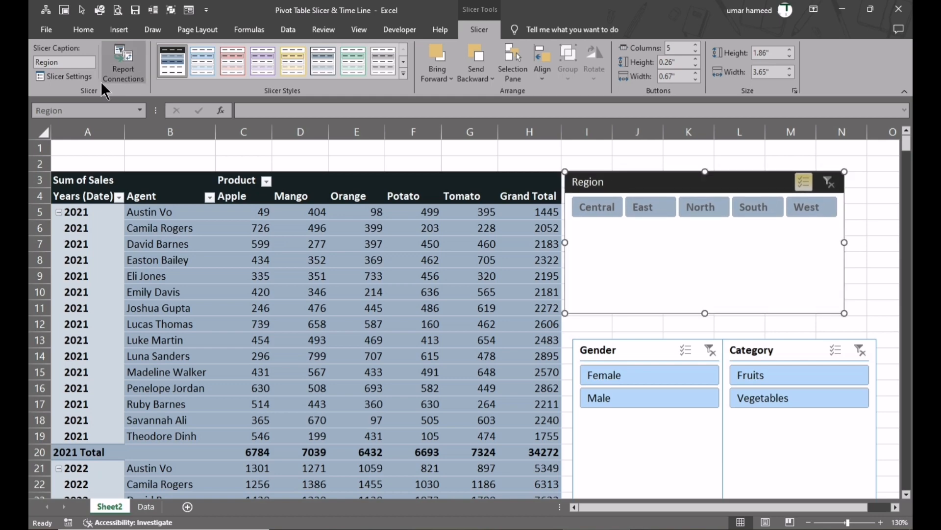
- Hide the Region slicer's header, shrink the slicer to about 0.43" high and move it down beside rows 5 to 7
click(86, 77)
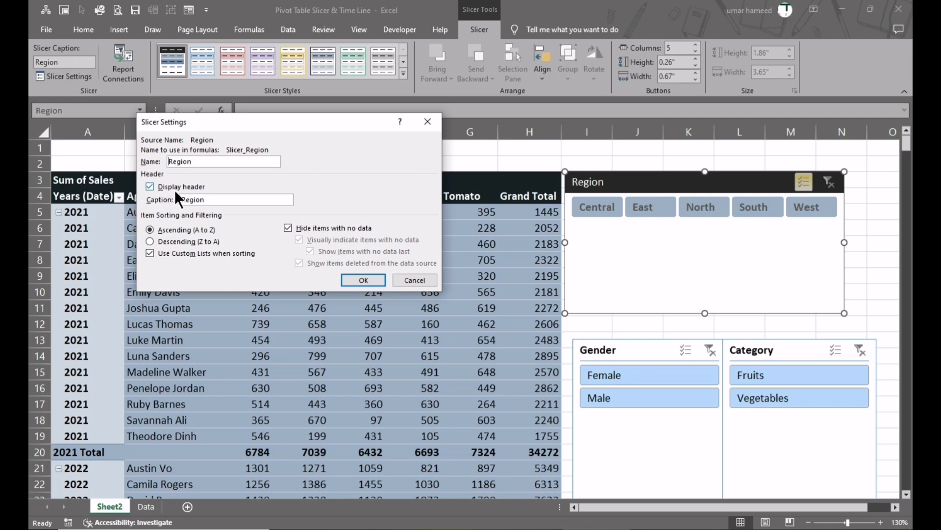
click(150, 186)
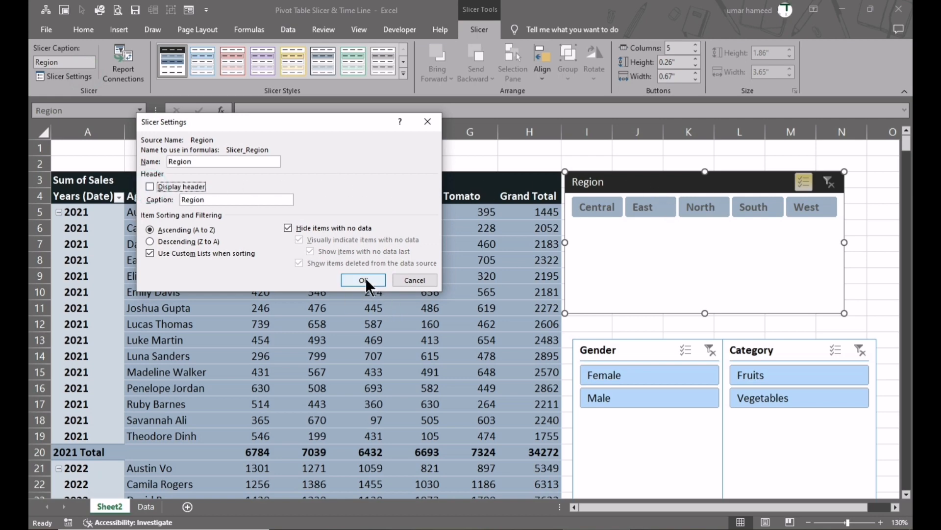
click(363, 280)
drag(705, 313, 706, 204)
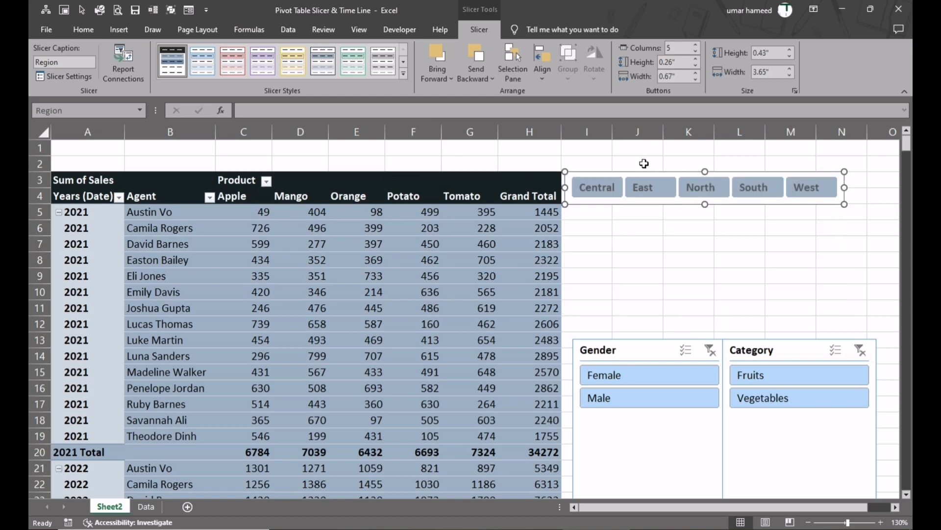
drag(654, 172, 654, 216)
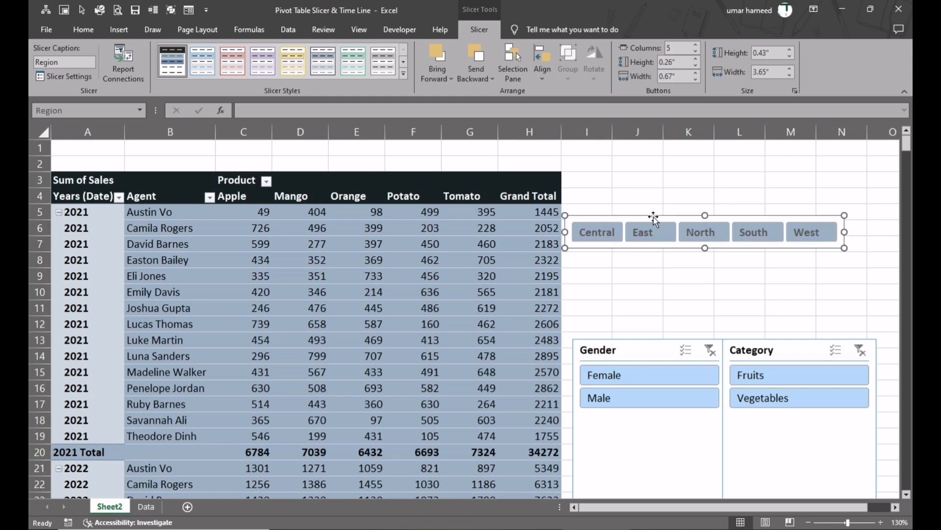
- Turn off the worksheet's gridlines
click(466, 149)
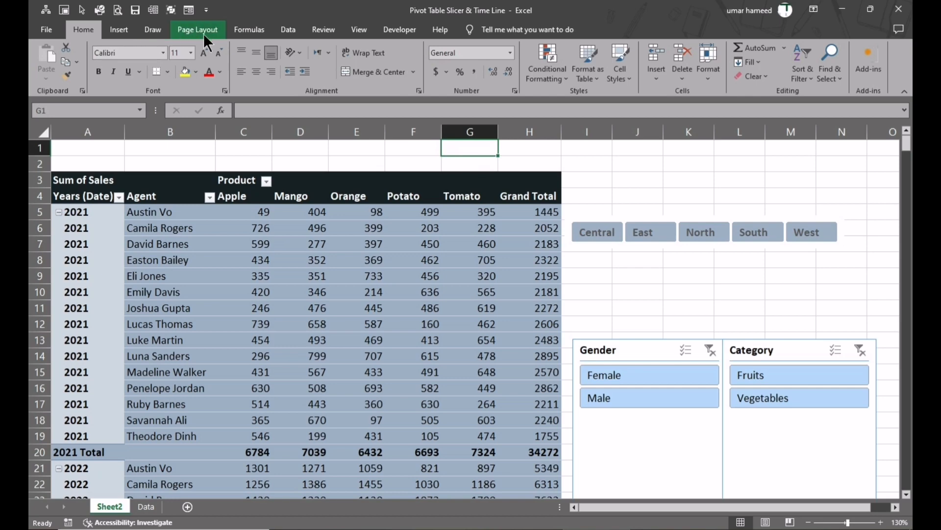
click(367, 28)
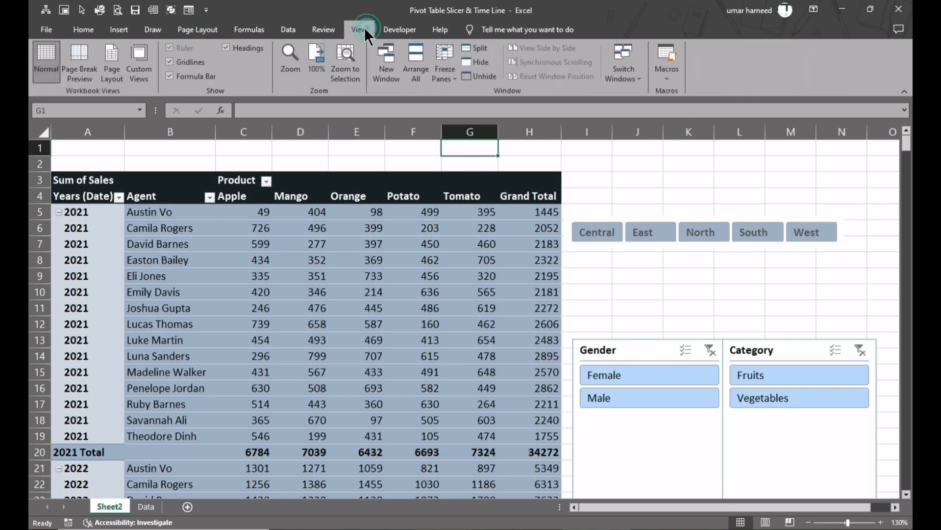
click(192, 61)
click(639, 273)
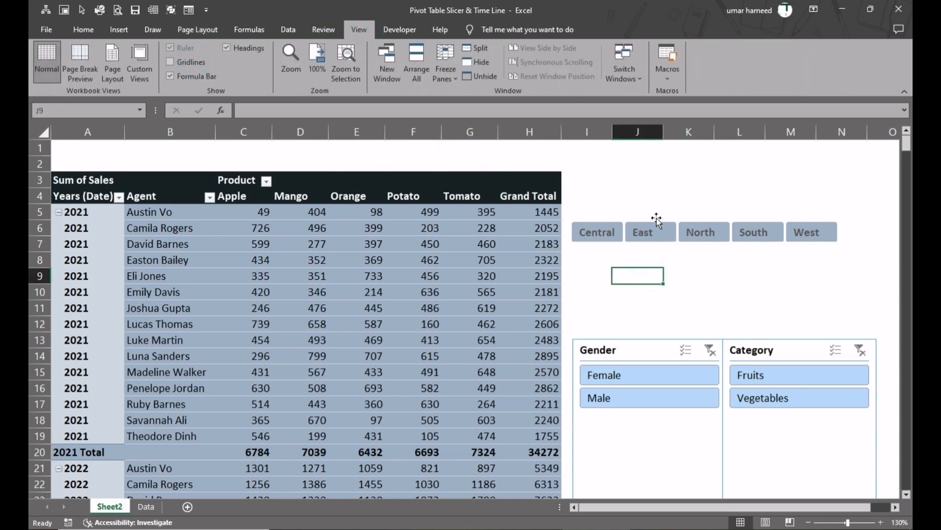
- Move the Gender slicer up directly beneath the row of Region buttons
click(626, 351)
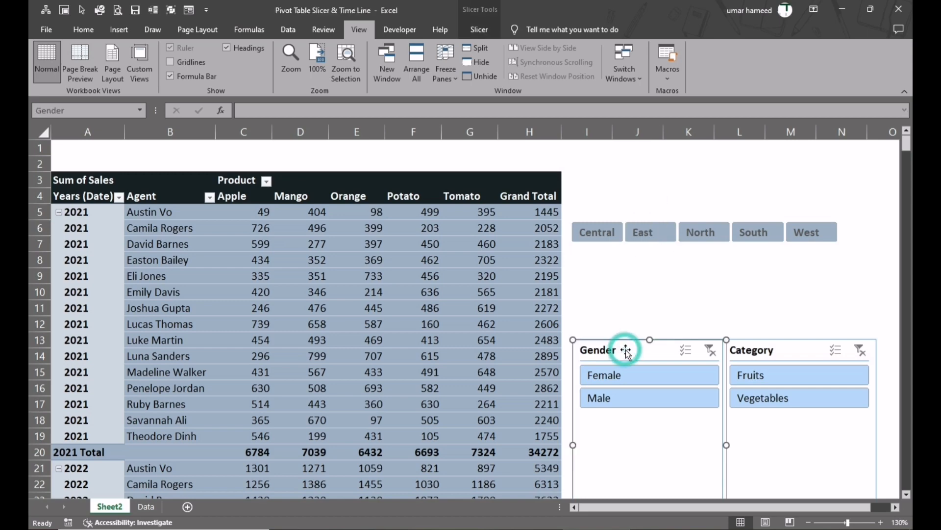
drag(626, 351, 628, 259)
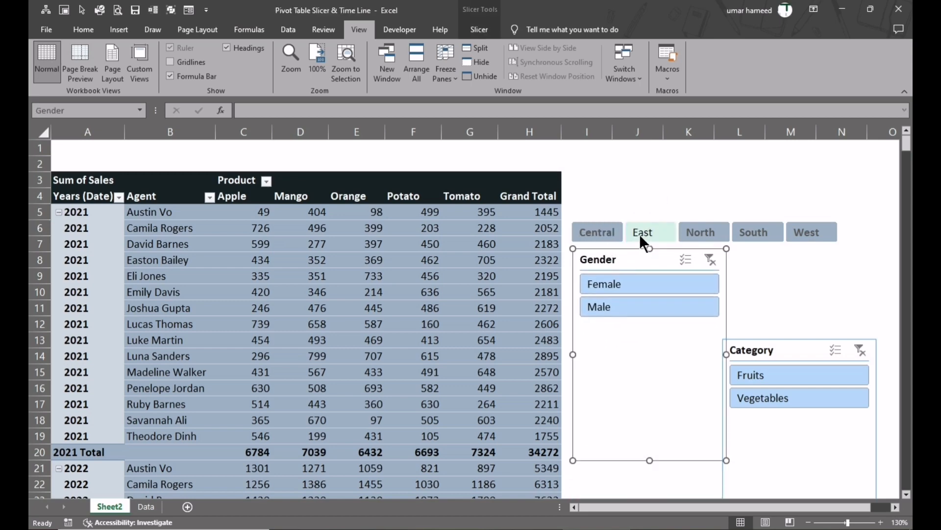
- Toggle the Central, East, North, South and West regions in turn to test the Region slicer's filtering
click(604, 232)
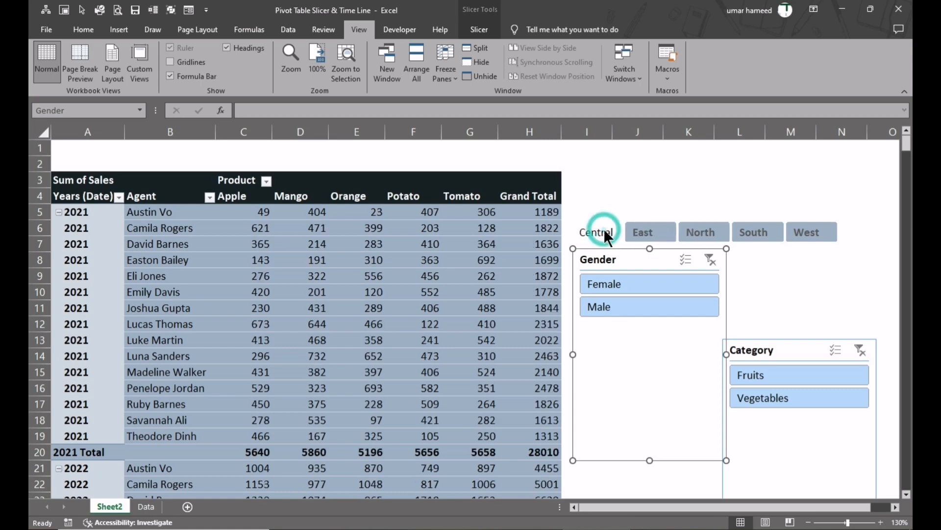
click(646, 233)
click(691, 230)
click(745, 229)
click(798, 228)
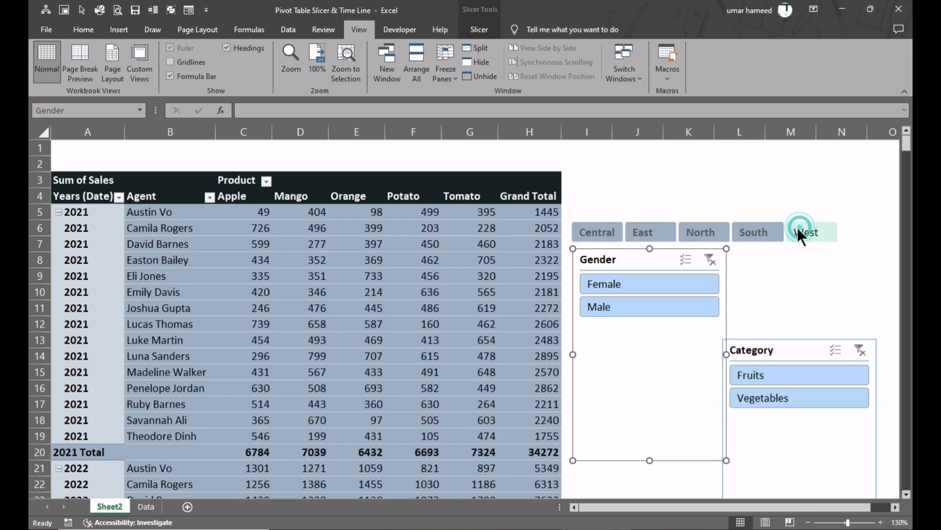
- Set the Gender slicer's buttons to 0.6" high and 1.5" wide
click(649, 263)
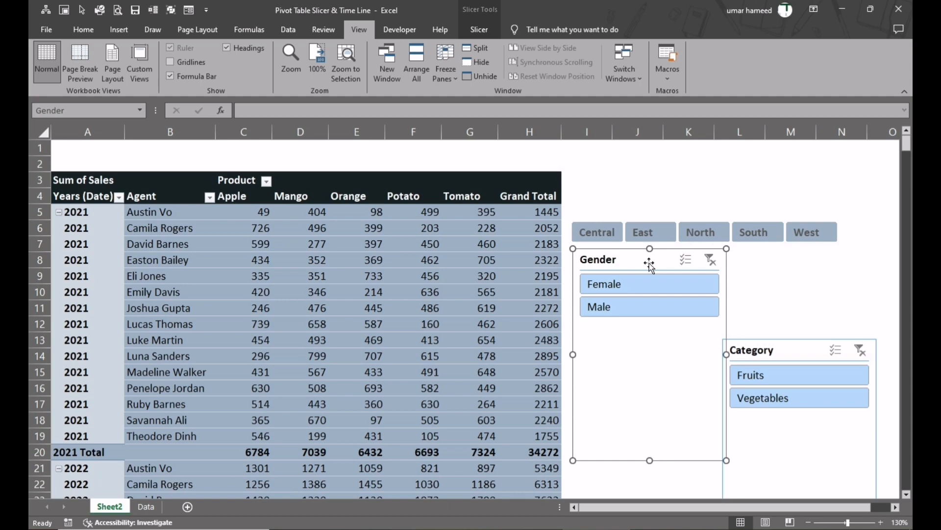
click(468, 34)
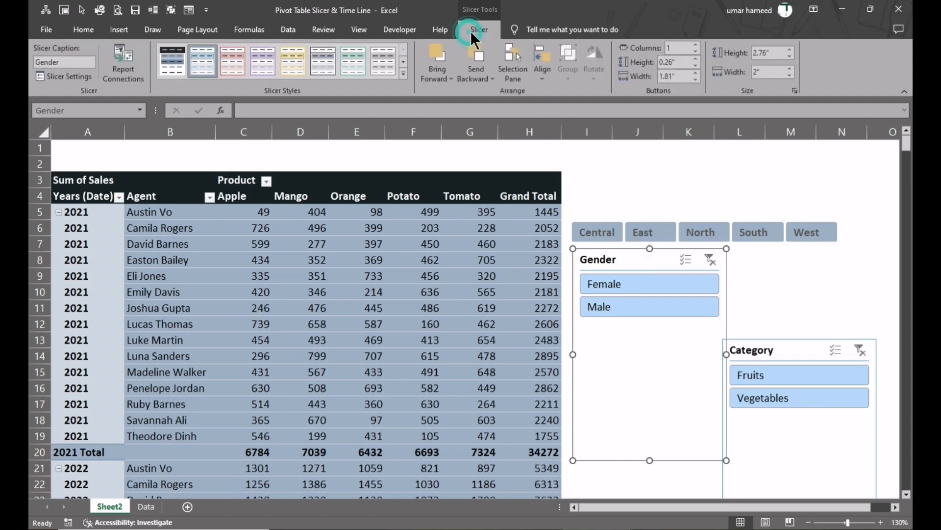
click(696, 59)
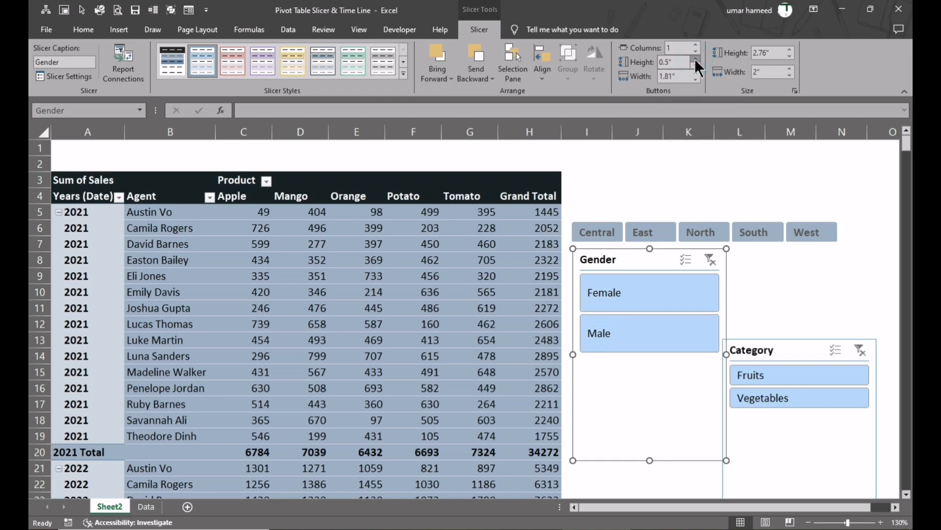
click(695, 58)
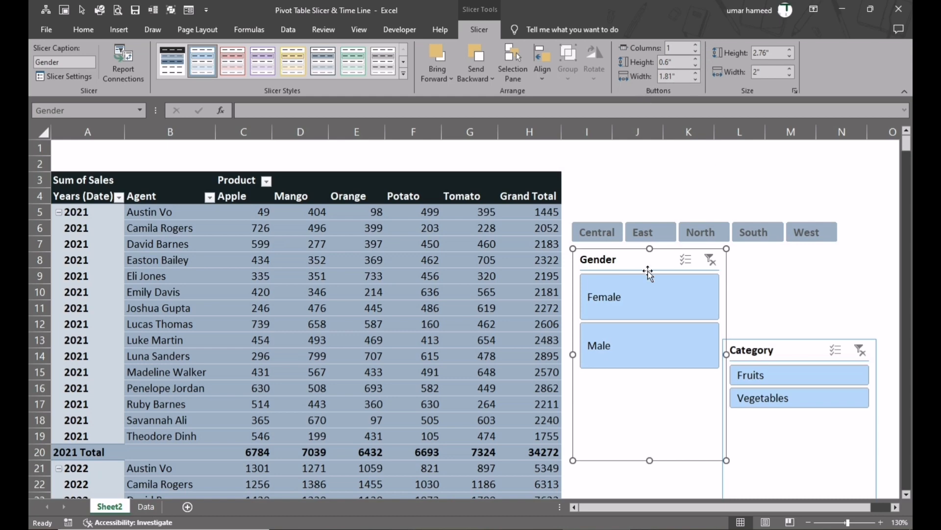
click(696, 79)
click(695, 79)
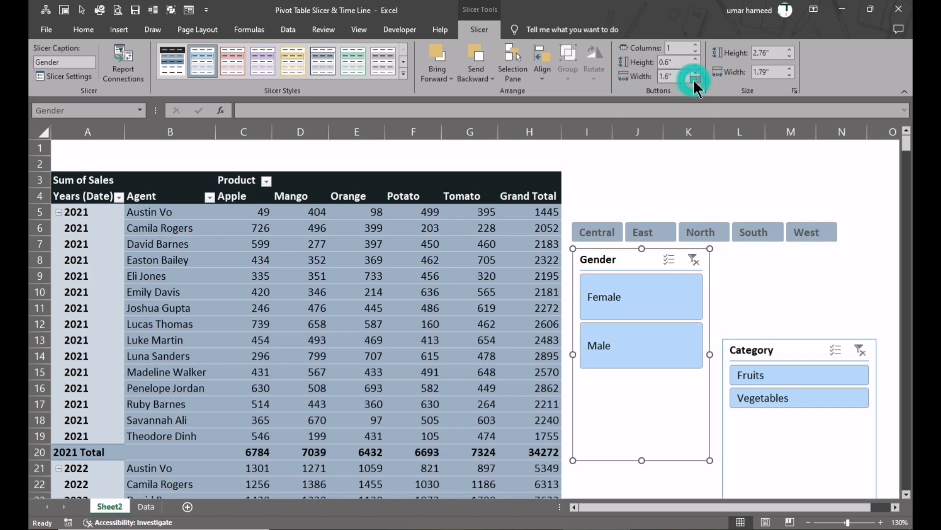
click(695, 79)
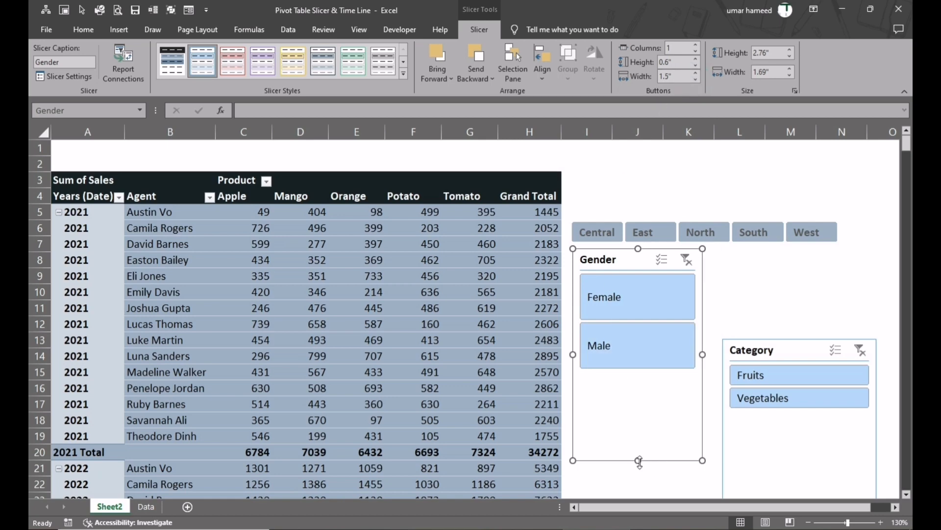
- Shorten the Gender slicer to about 1.62" high and place the Category slicer level beside it
drag(639, 460, 633, 373)
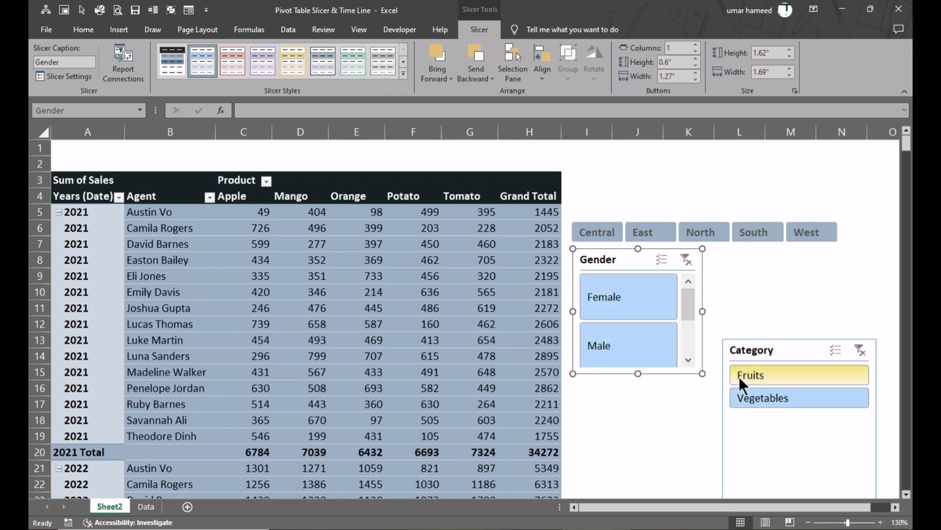
drag(771, 353, 755, 263)
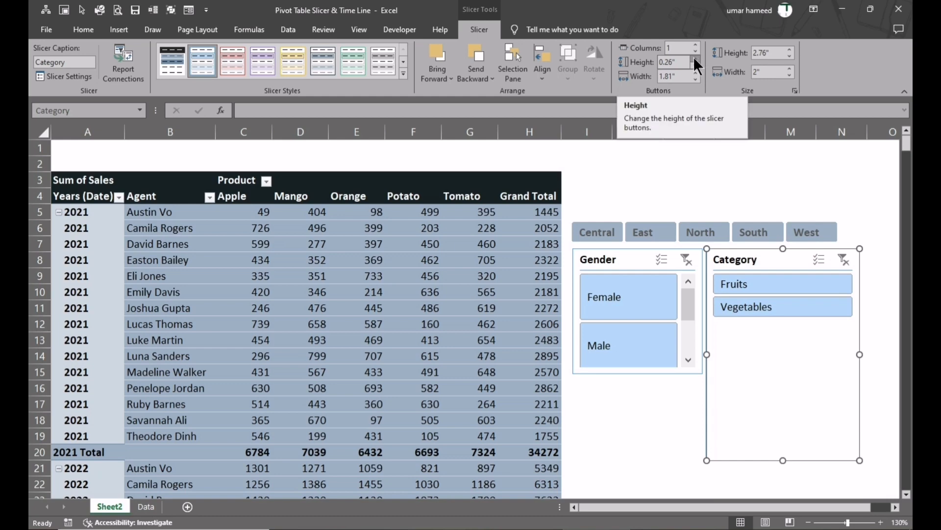
- Set the Category slicer's buttons to 0.6" high and 1.27" wide, and shorten the slicer to about 1.73" high
click(629, 265)
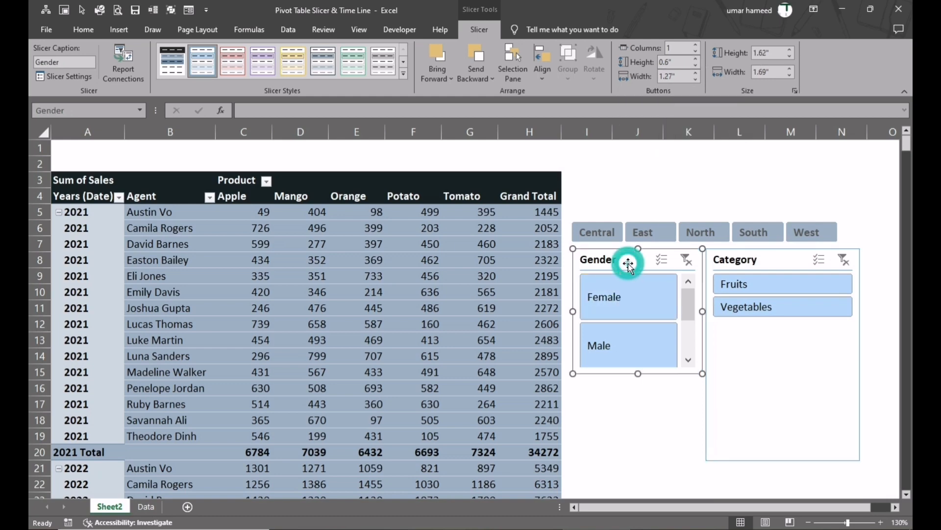
click(767, 261)
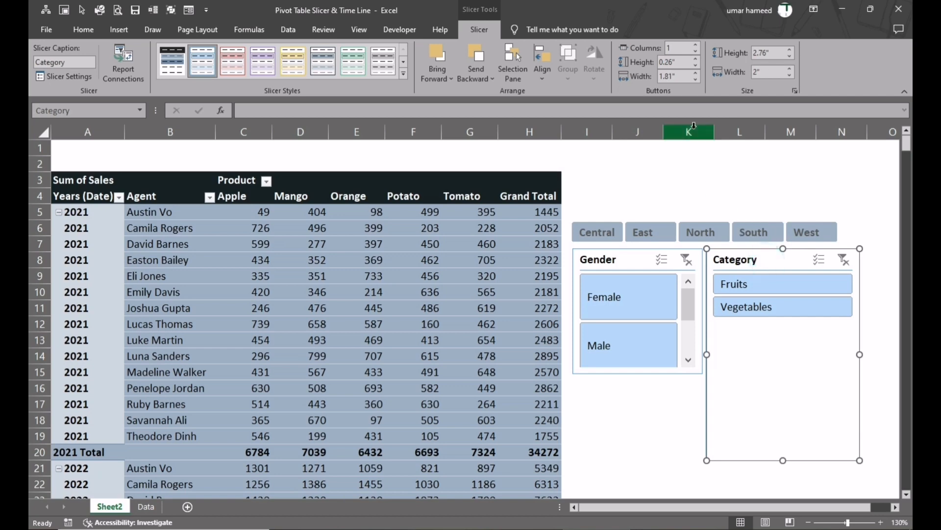
click(665, 62)
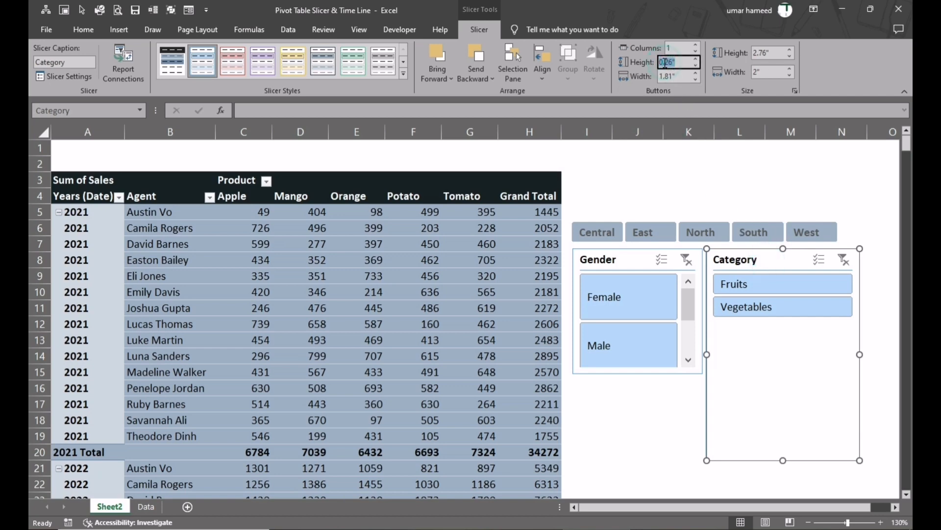
text(0.6)
key(Return)
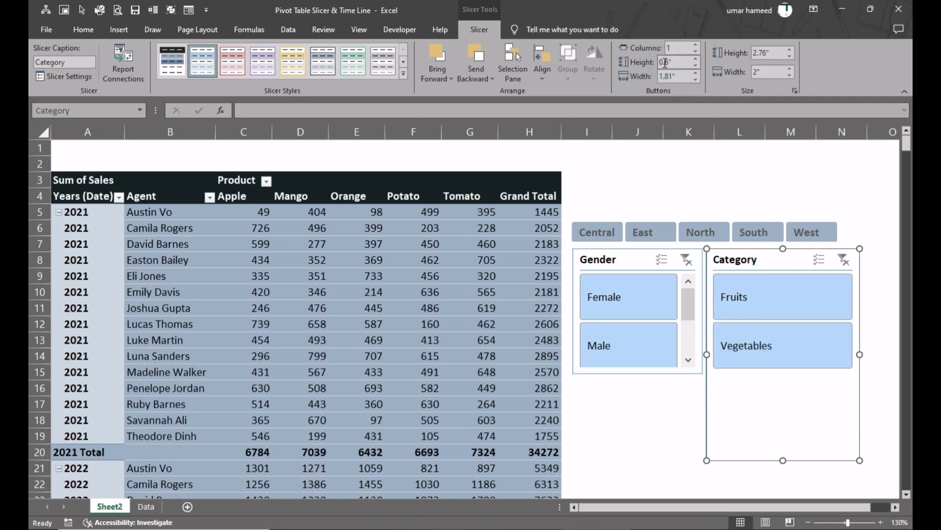
click(667, 76)
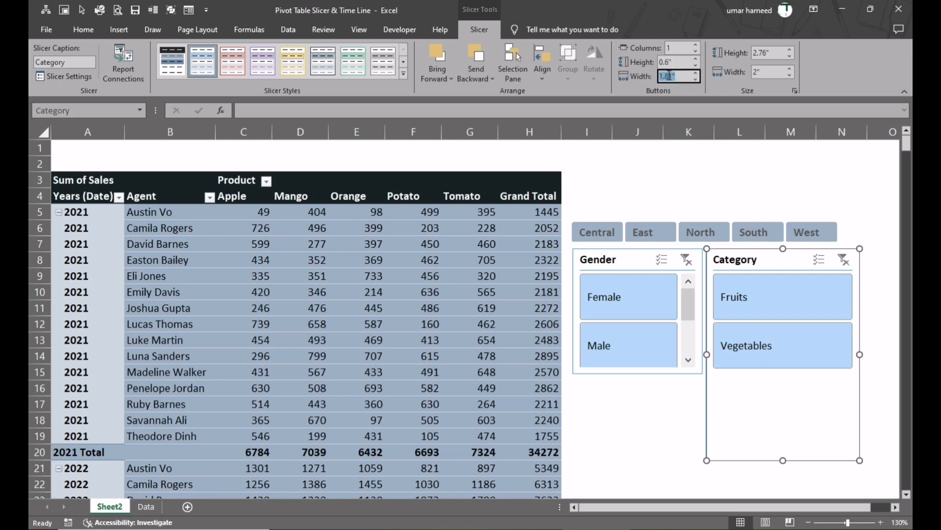
key(Return)
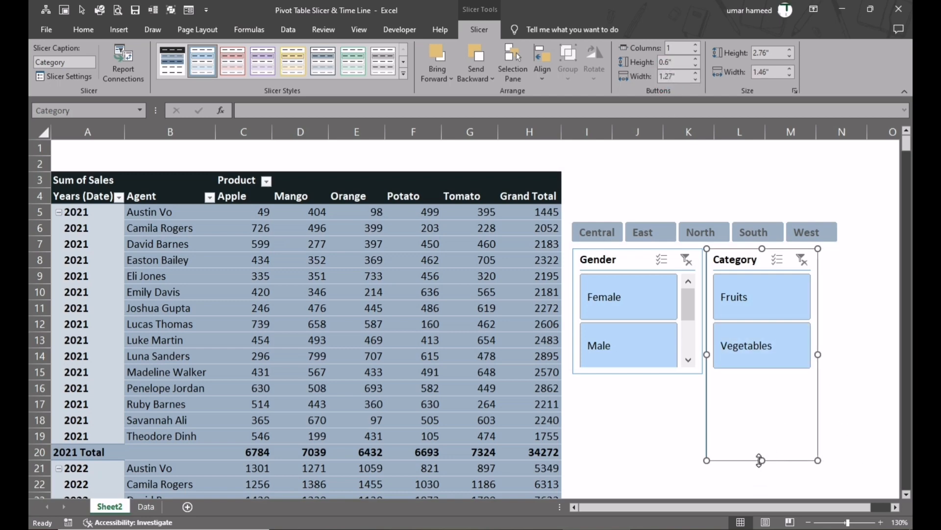
drag(759, 460, 761, 382)
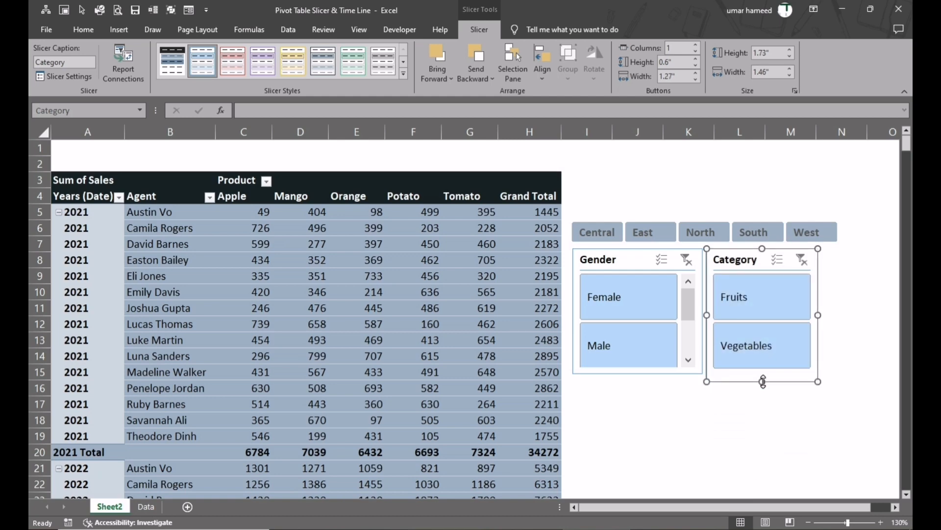
- Set the Gender slicer's overall height to 1.73" to match the Category slicer
click(675, 372)
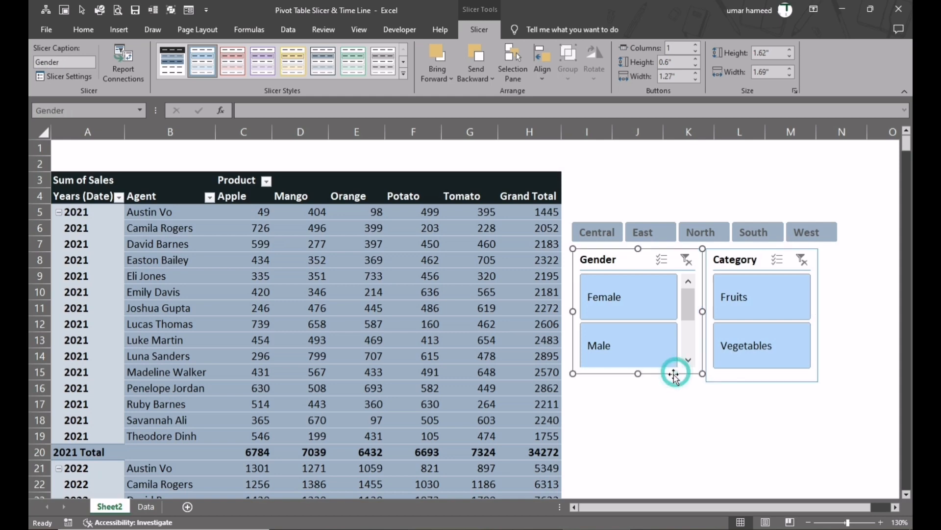
click(744, 382)
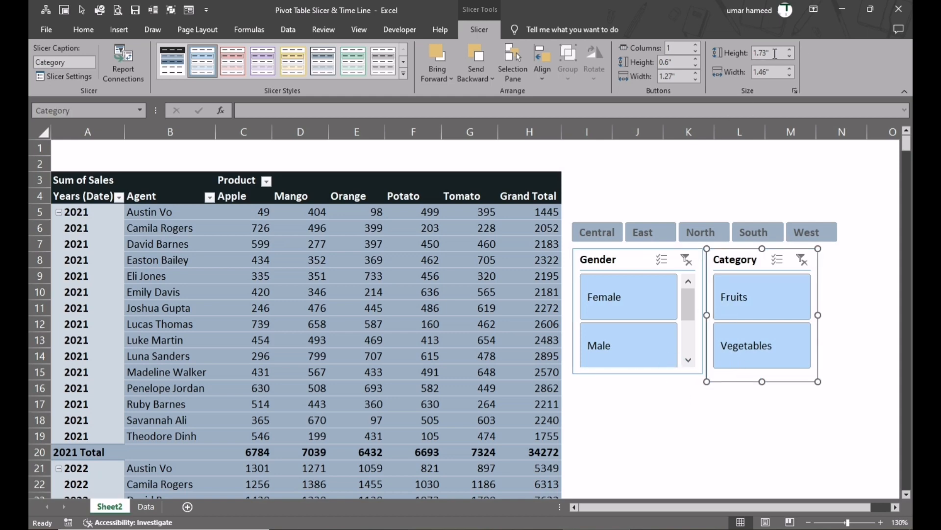
click(673, 373)
click(758, 52)
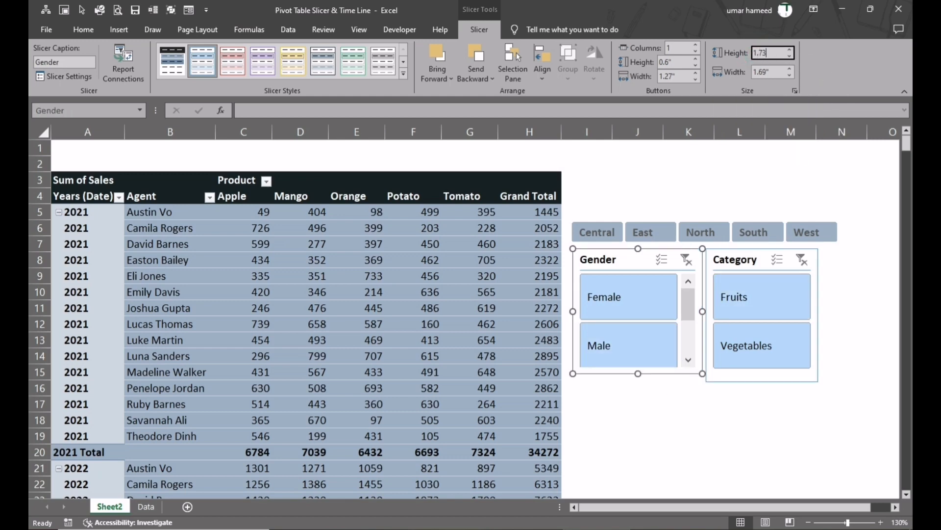
key(Return)
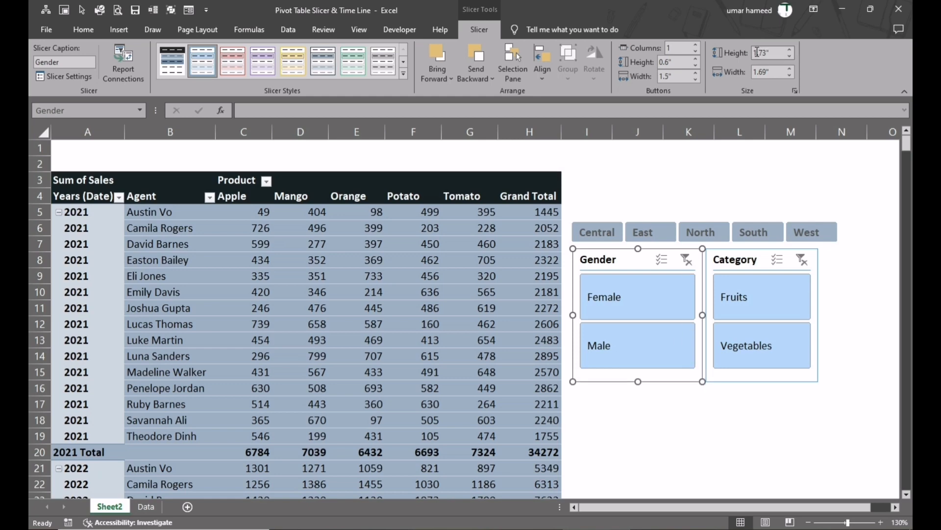
click(812, 425)
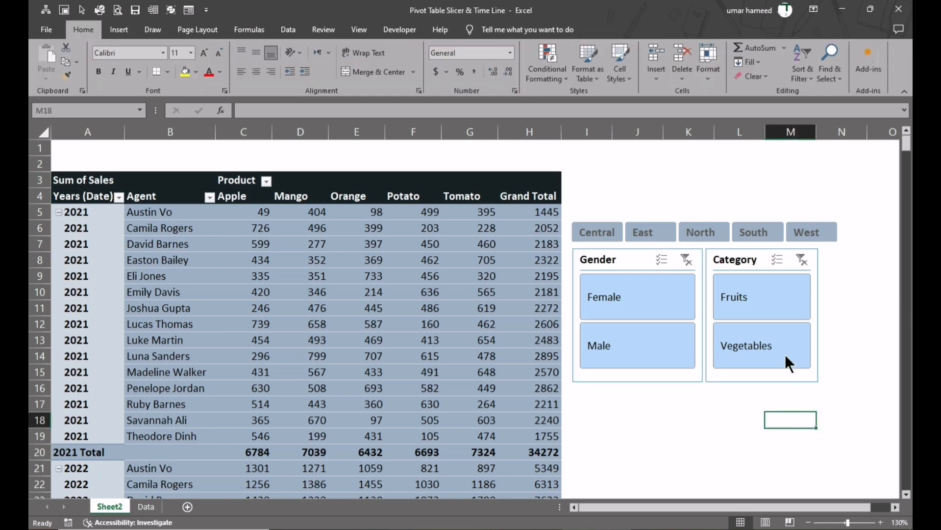
- Set the Category slicer's overall width to 1.69" to match the Gender slicer
click(818, 293)
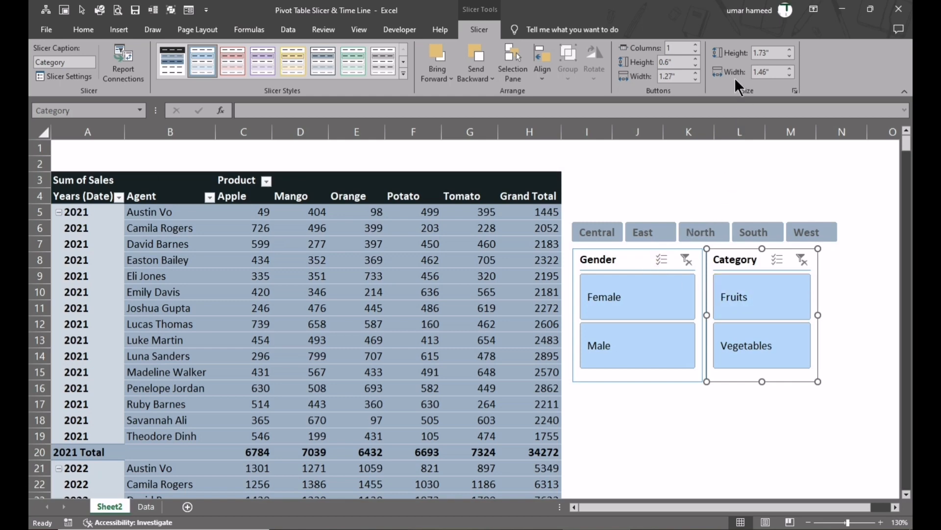
click(646, 259)
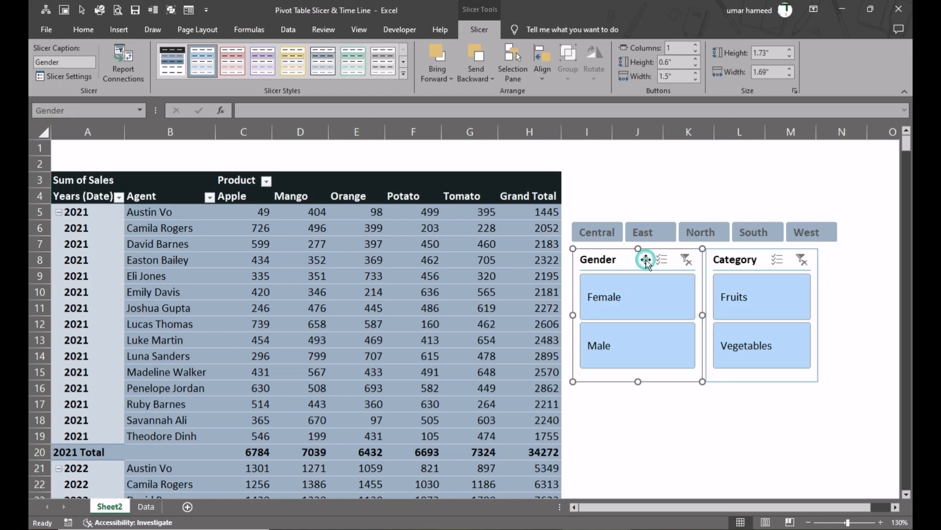
click(765, 260)
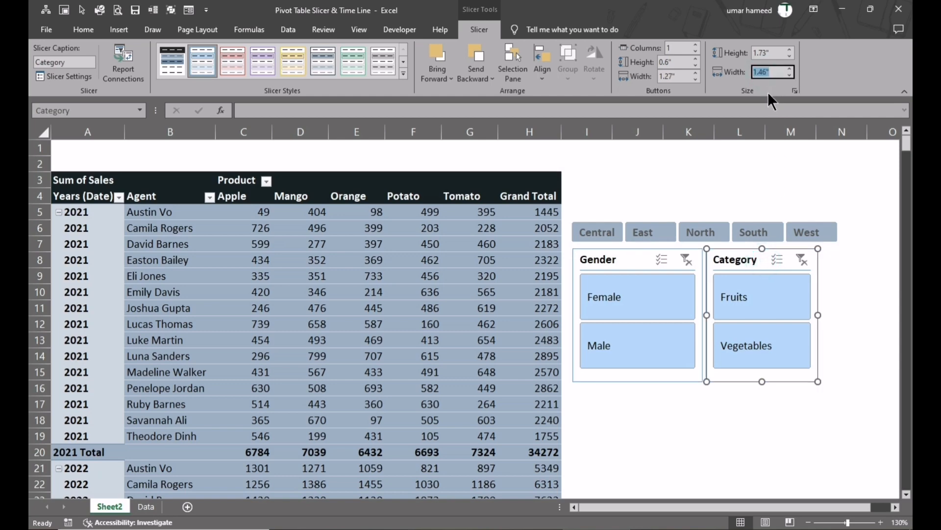
text(1.69)
key(Return)
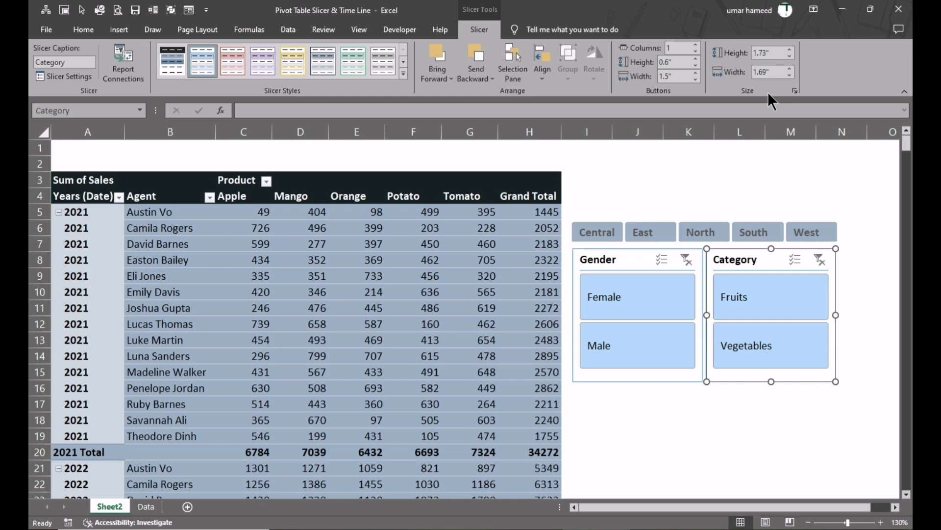
click(783, 434)
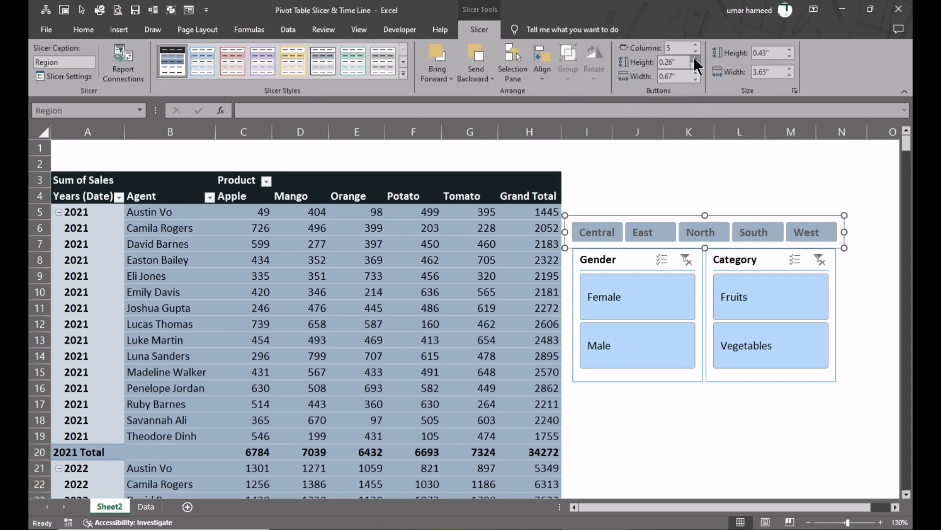
- Set the Region slicer's buttons to 0.4" high and move the slicer up, clear of the Gender and Category slicers
click(694, 58)
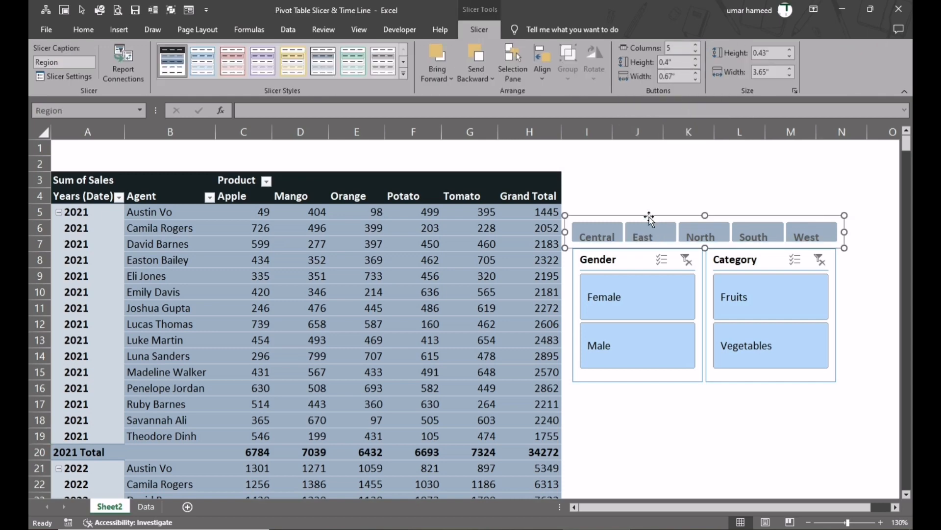
drag(650, 219, 649, 198)
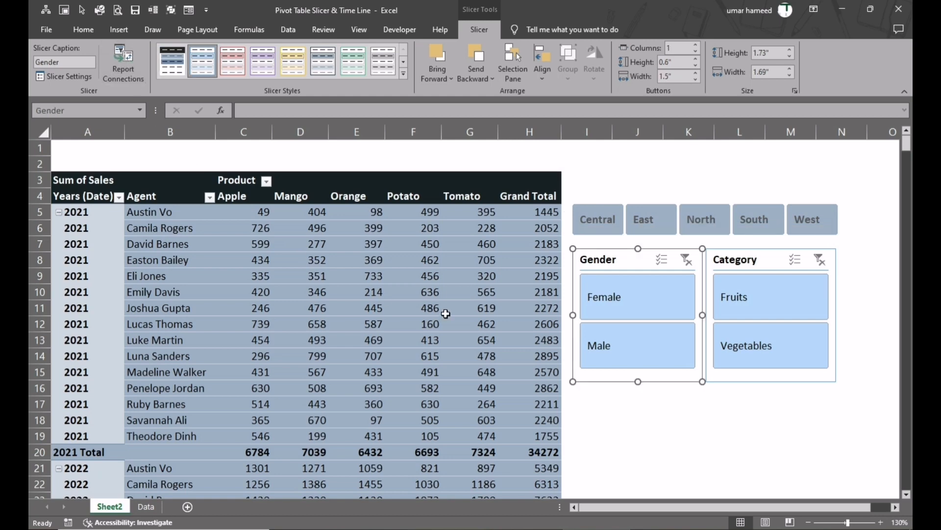
click(633, 419)
- Copy the entire yearly sales PivotTable from row 3 through Grand Total and paste it below at cell A62
click(458, 257)
click(87, 182)
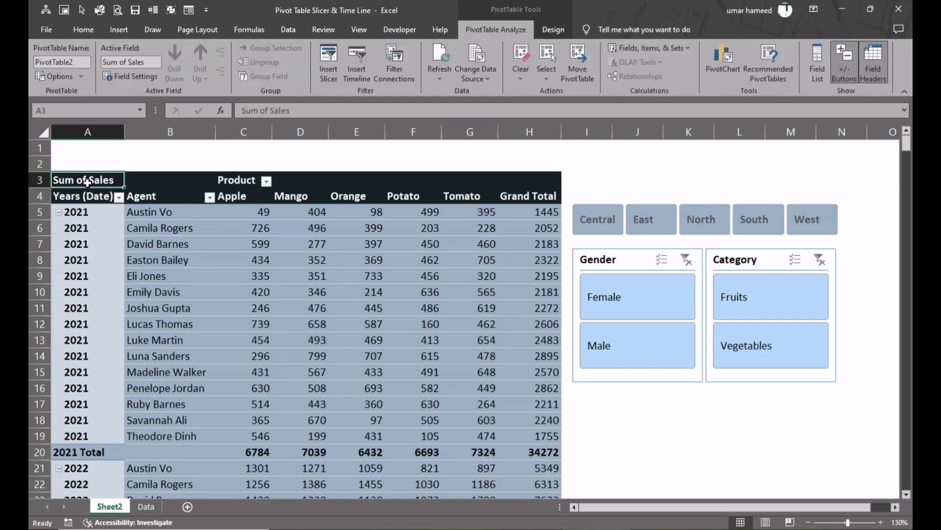
key(Right)
key(Left)
key(shift+Right)
key(shift+Right)
key(shift+Right)
key(shift+Right)
key(shift+Right)
key(shift+Right)
key(shift+Right)
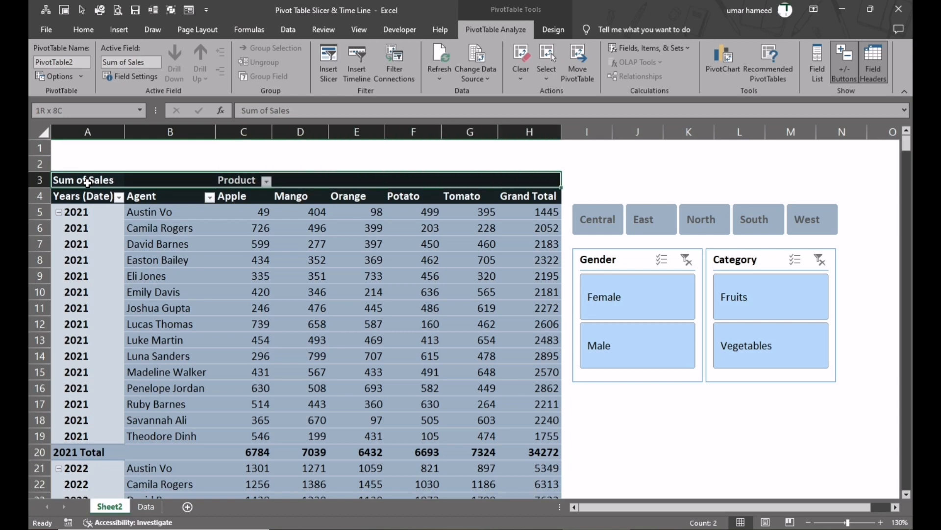
key(ctrl+shift+Down)
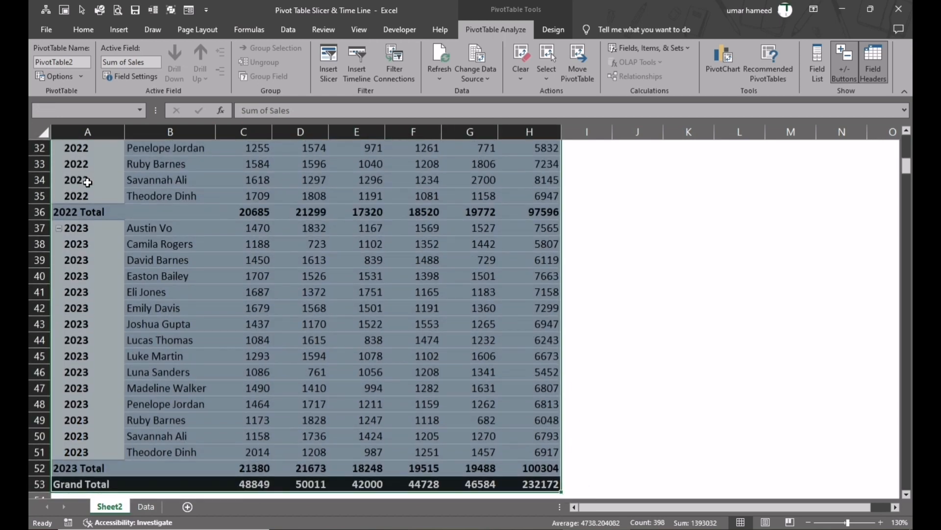
key(ctrl+c)
scroll(83, 244, down, 5)
click(86, 390)
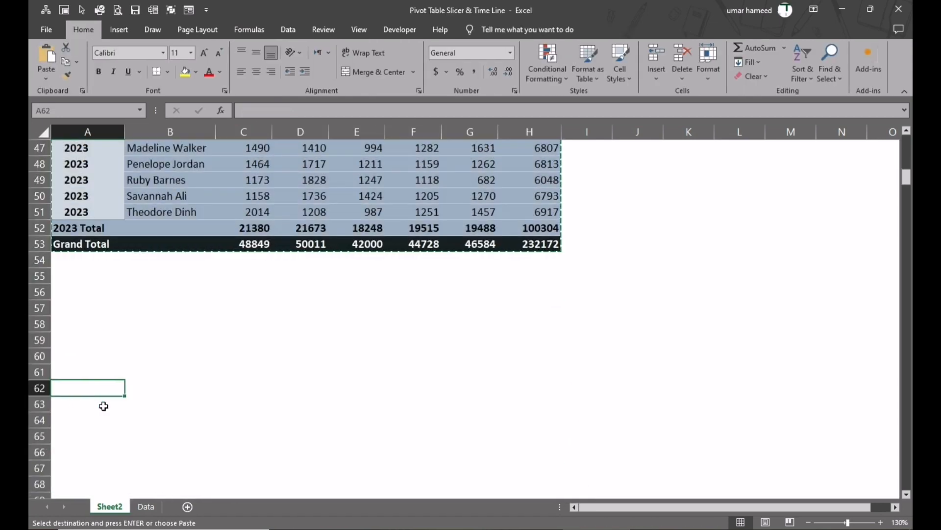
key(ctrl+v)
- Remove the Product and Years (Date) fields from the copied PivotTable, keeping Agent in Rows and Sum of Sales in Values
click(106, 422)
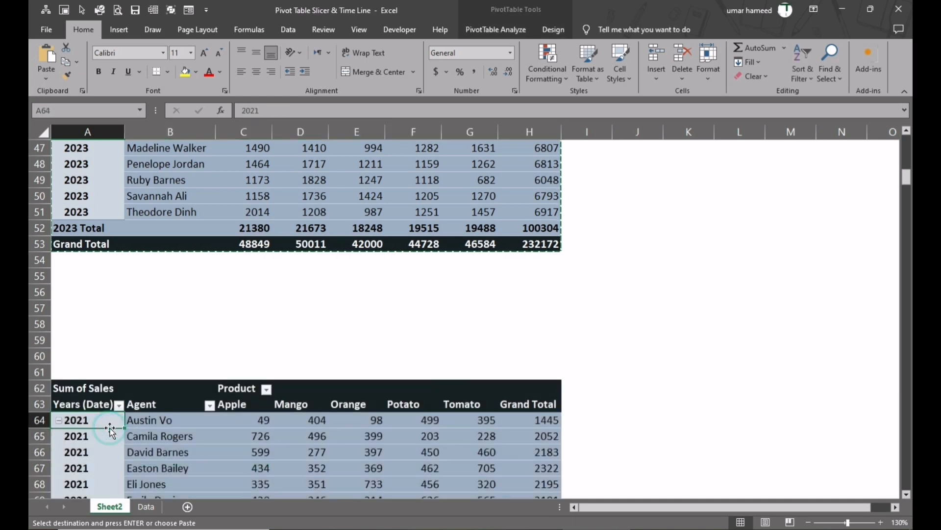
click(509, 31)
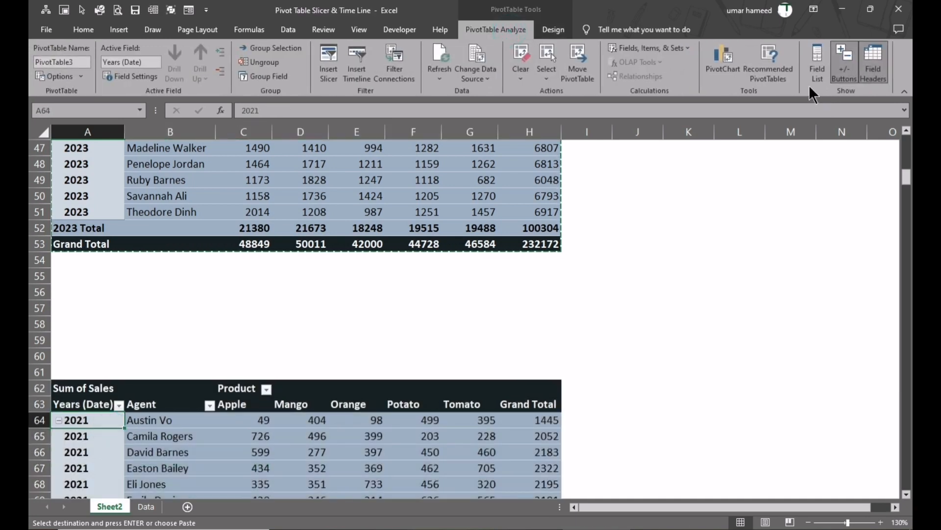
click(821, 70)
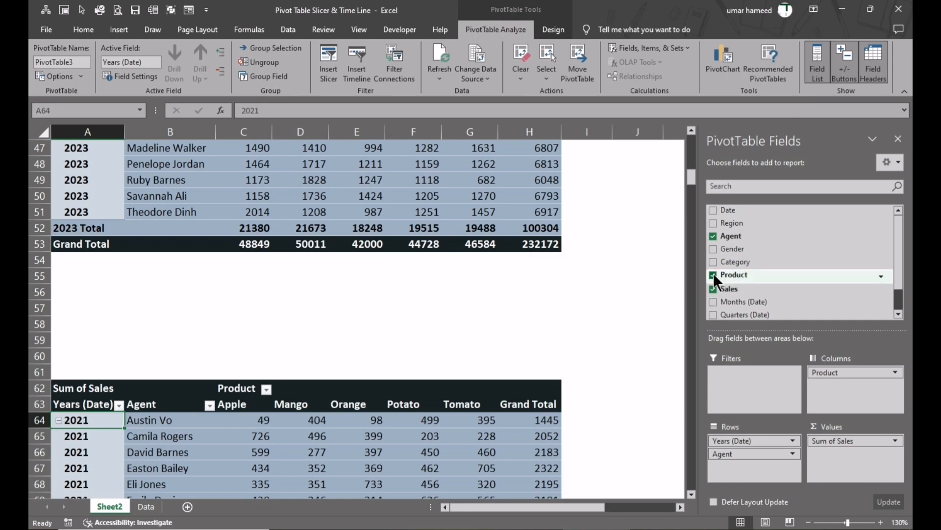
click(714, 276)
drag(742, 441, 627, 386)
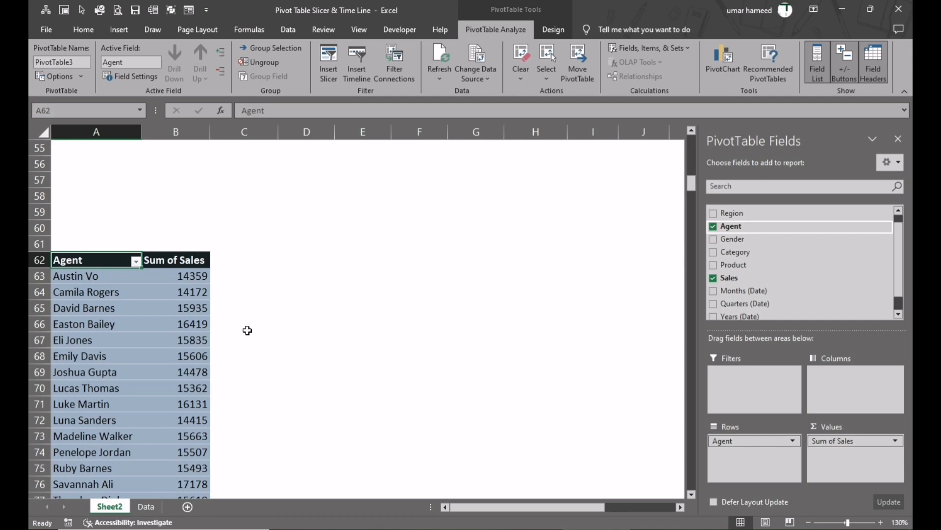
scroll(247, 330, up, 7)
scroll(246, 330, down, 7)
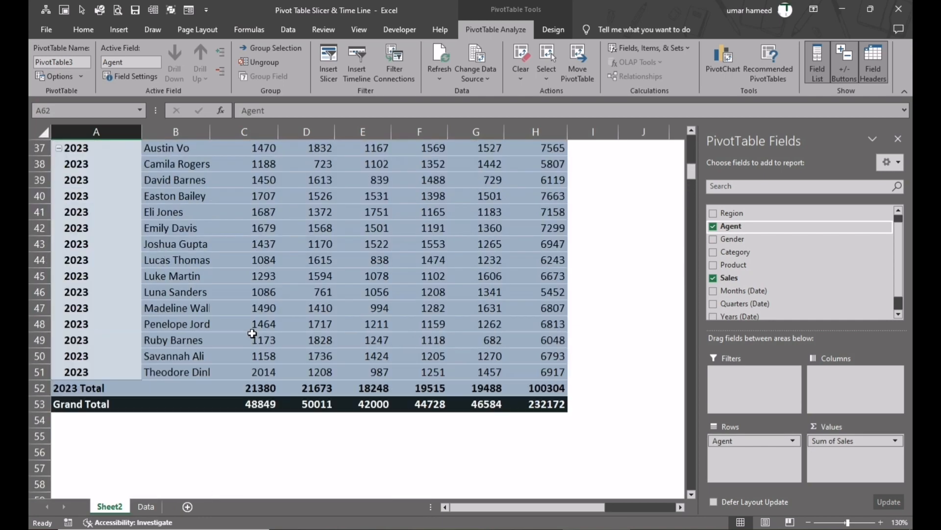
scroll(252, 334, up, 12)
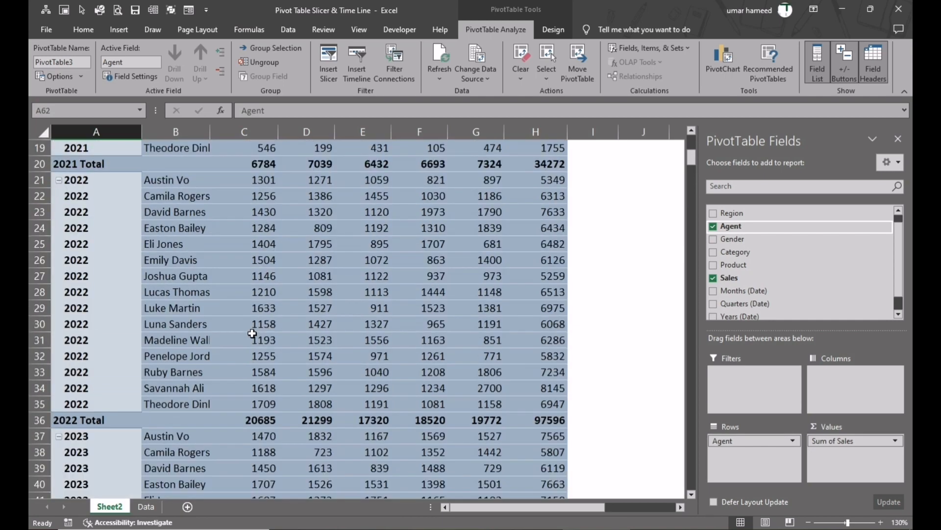
scroll(252, 334, down, 1)
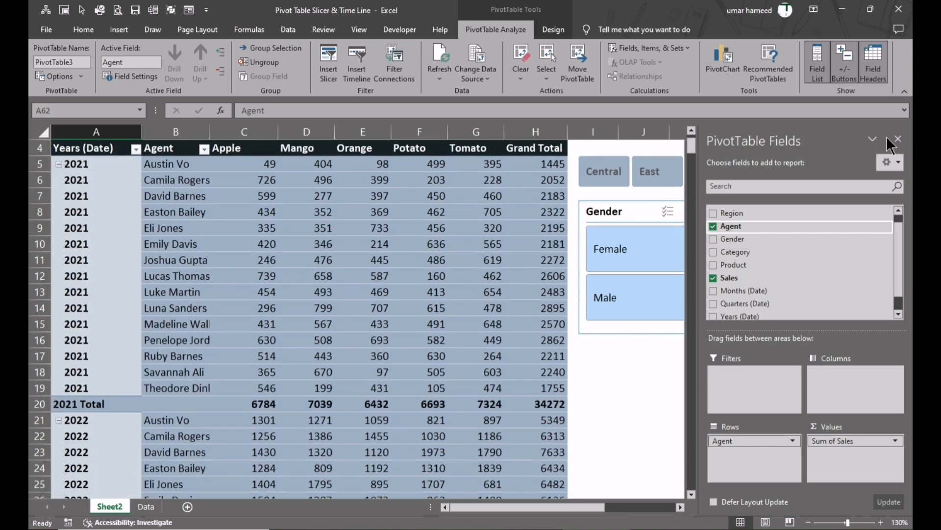
click(900, 140)
- Move the entire agent sales PivotTable from A62 to cell J19 on the existing sheet, below the slicers
scroll(650, 267, down, 16)
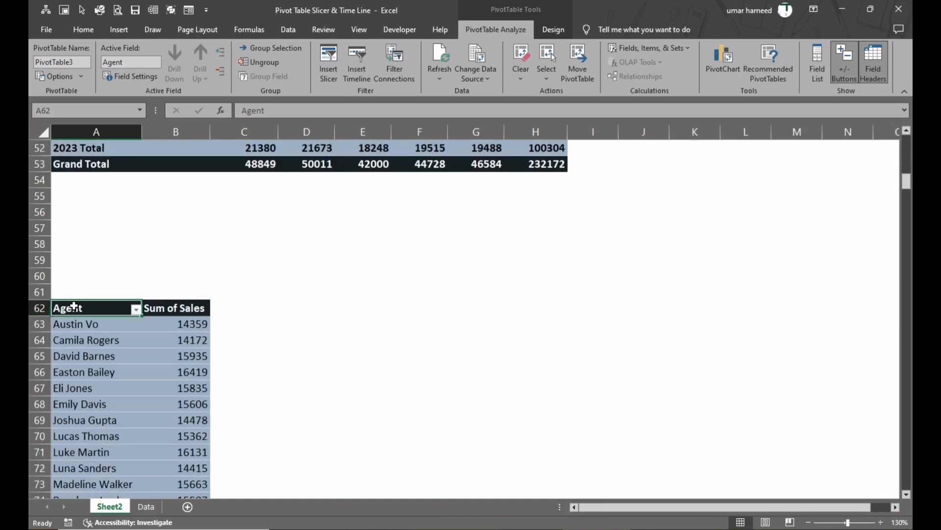
click(73, 306)
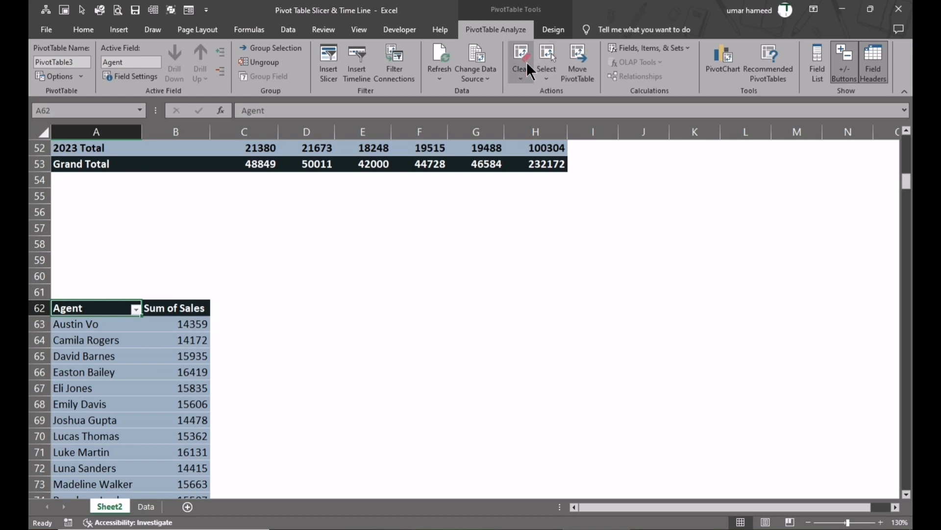
click(548, 74)
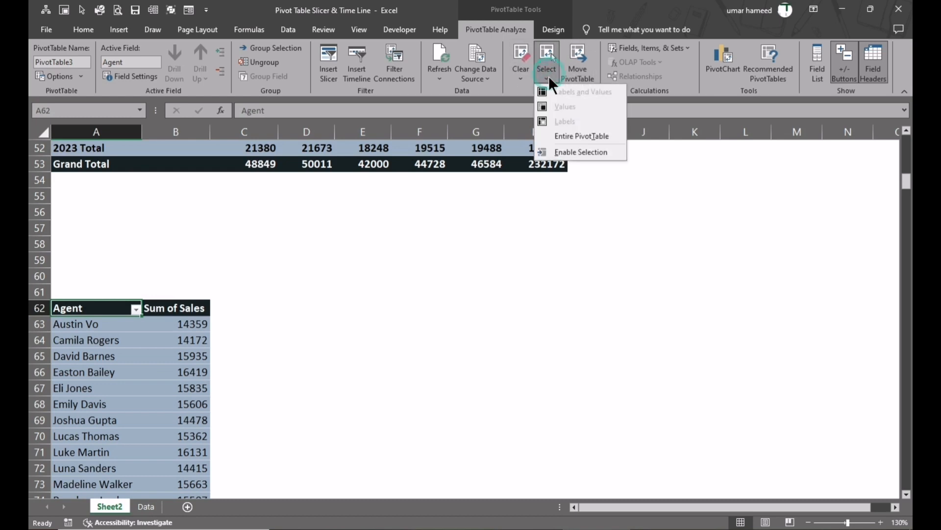
click(577, 134)
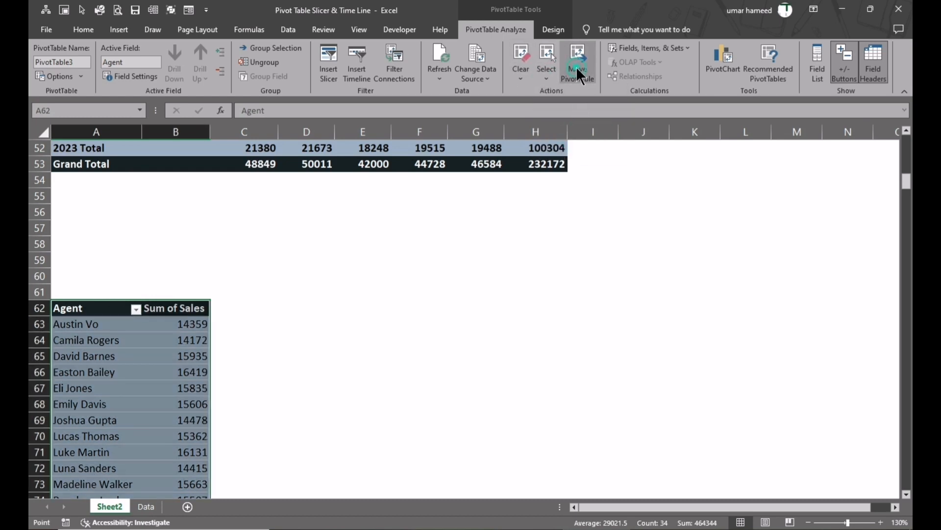
click(577, 65)
scroll(608, 225, up, 11)
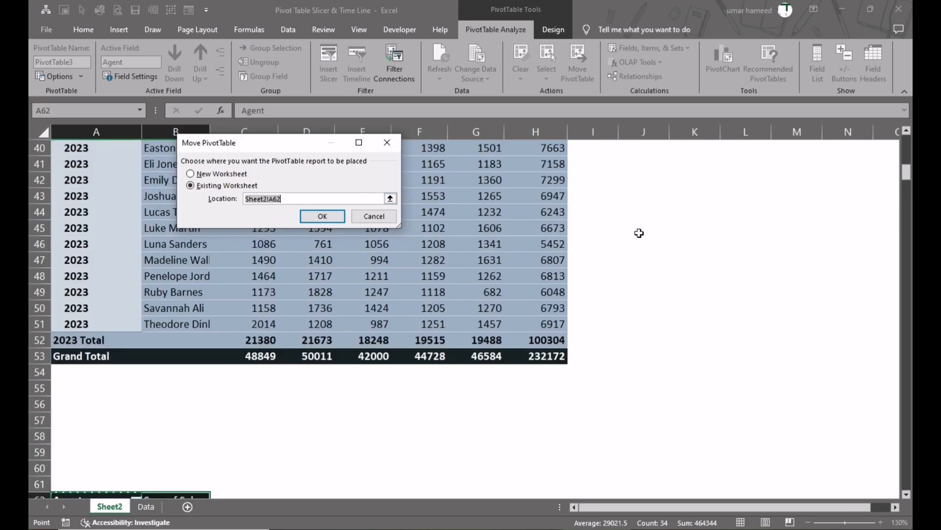
scroll(665, 245, up, 4)
scroll(664, 246, down, 1)
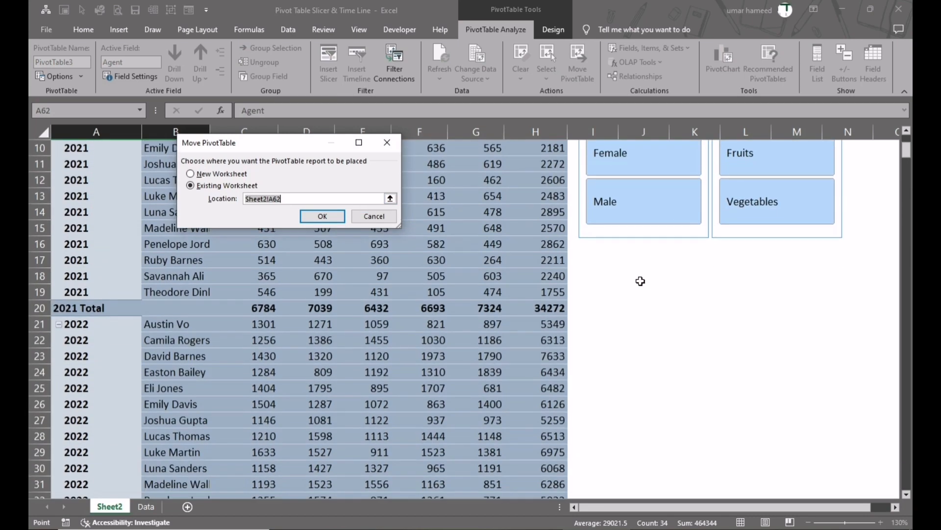
click(621, 285)
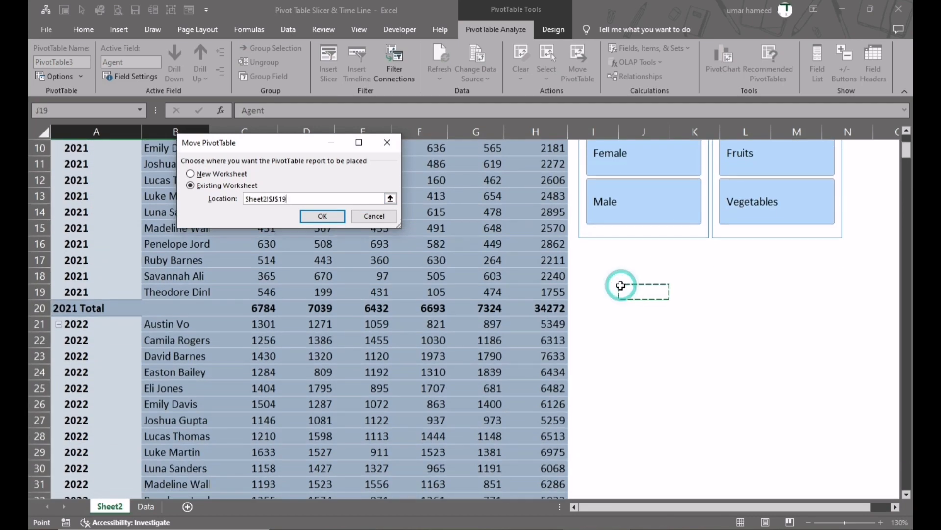
click(331, 217)
scroll(628, 344, up, 2)
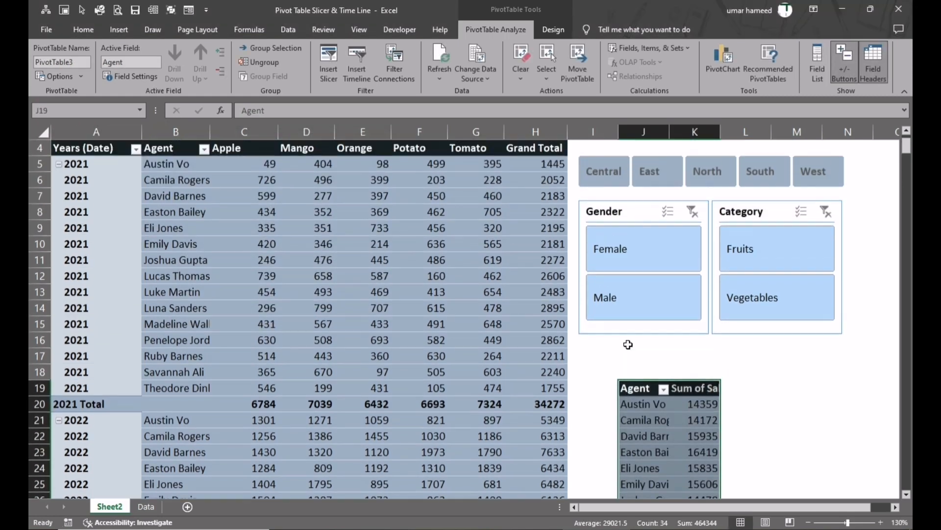
- Filter both PivotTables to Female and Fruits, and exclude the Central and East regions with the Region slicer
click(639, 252)
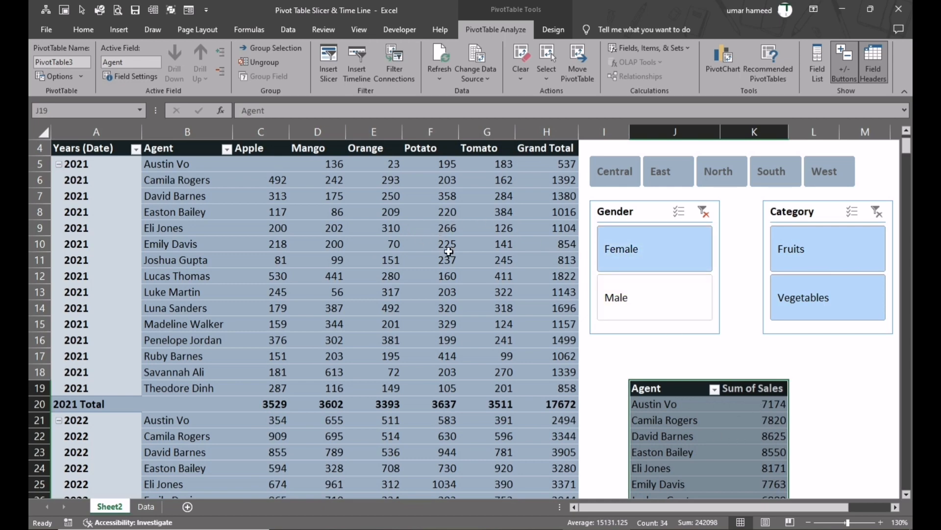
click(805, 254)
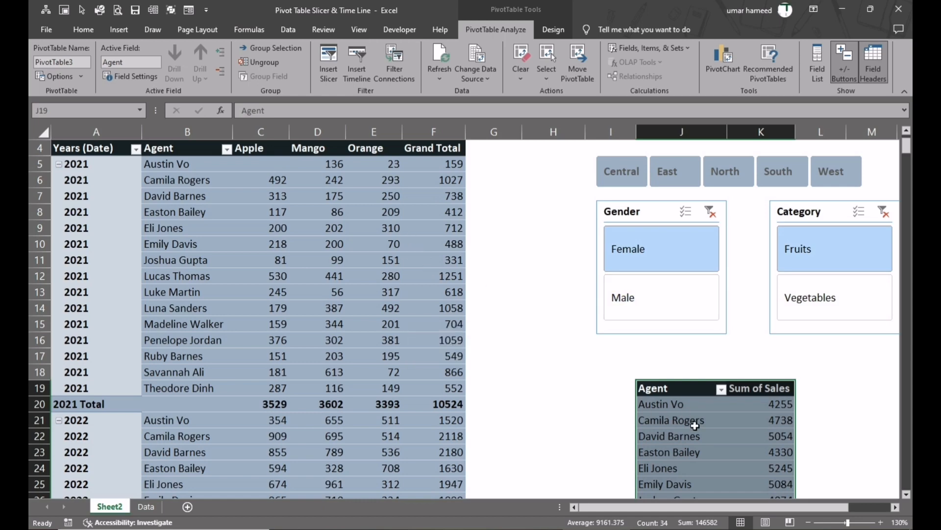
click(626, 173)
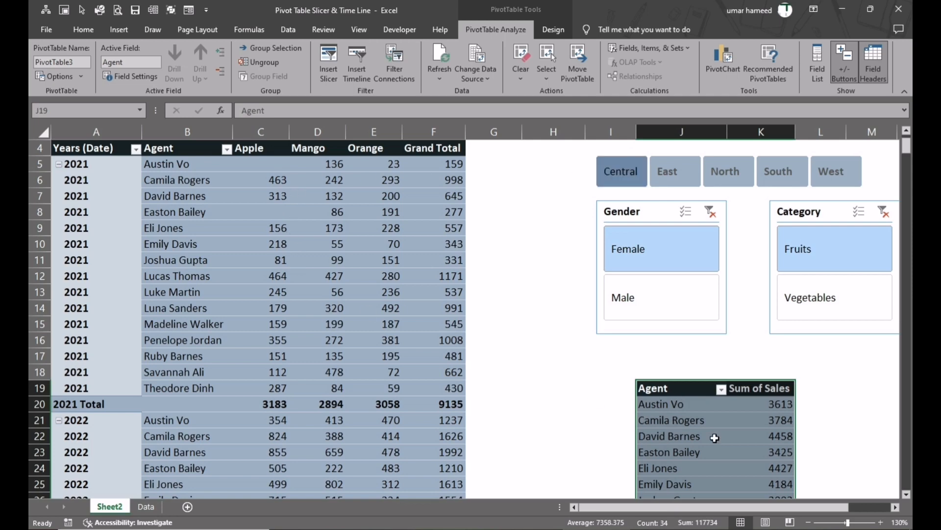
click(601, 152)
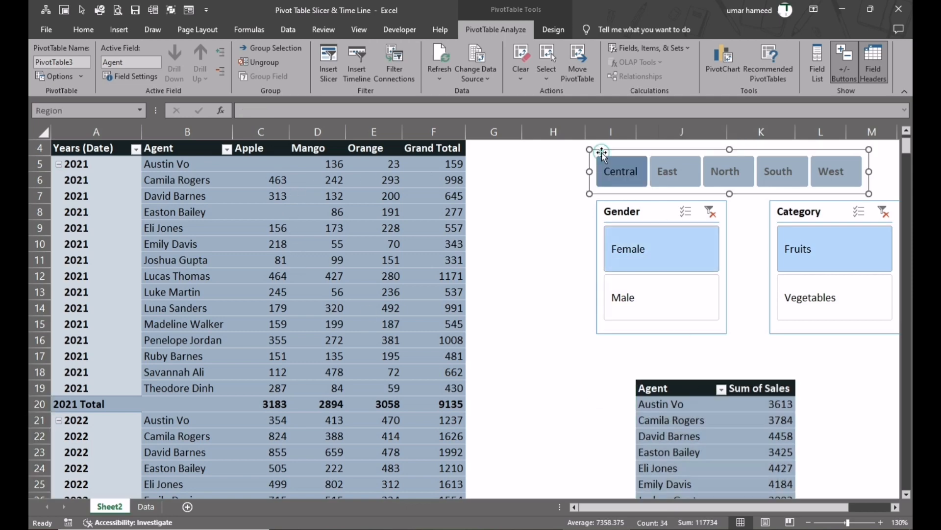
ctrl+click(664, 171)
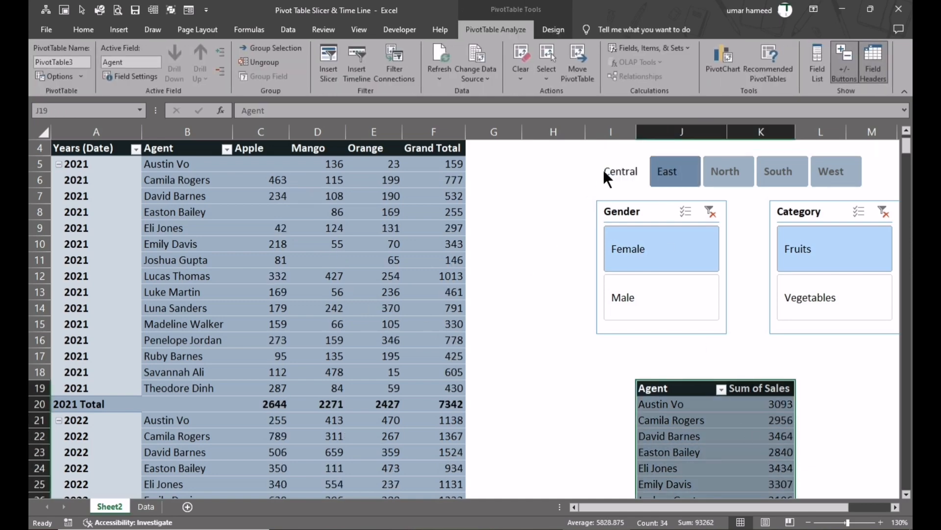
- Check which PivotTables the Region slicer is connected to, and check the agent PivotTable's name
click(611, 152)
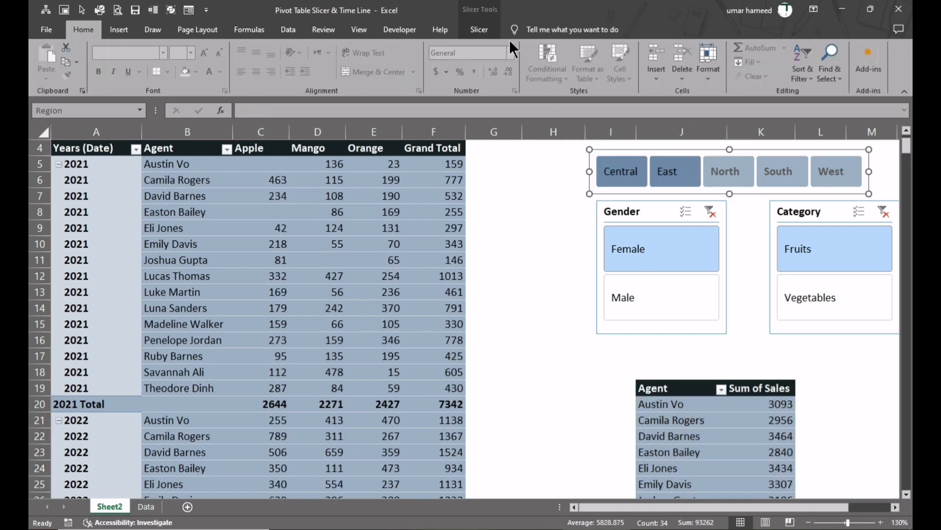
click(486, 25)
click(122, 69)
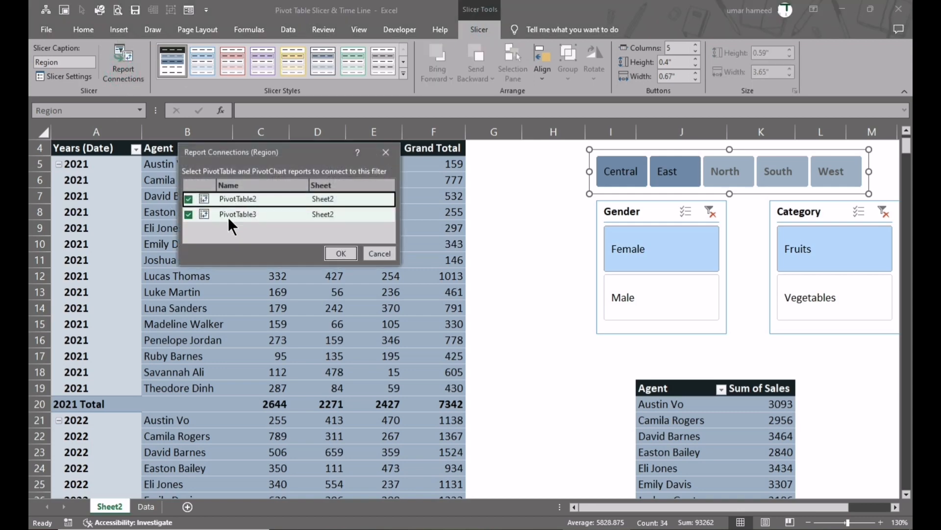
click(388, 152)
click(662, 388)
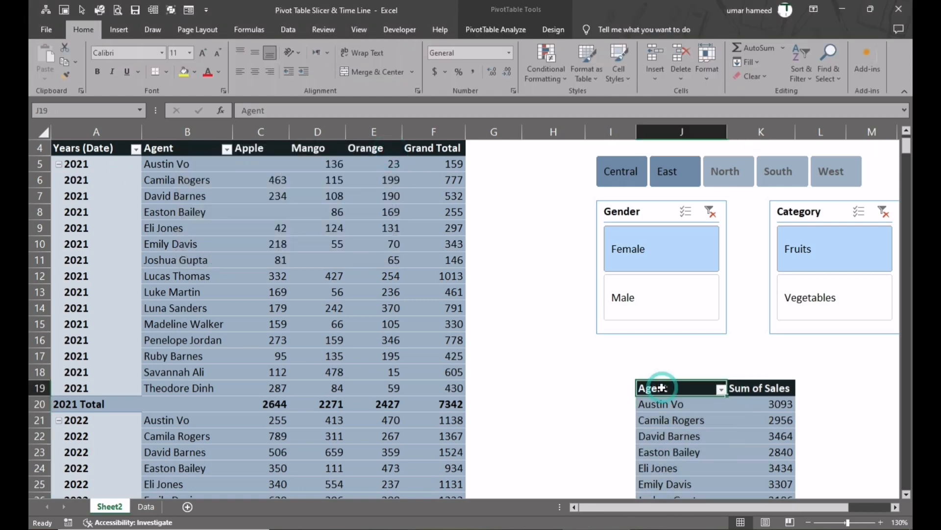
click(495, 29)
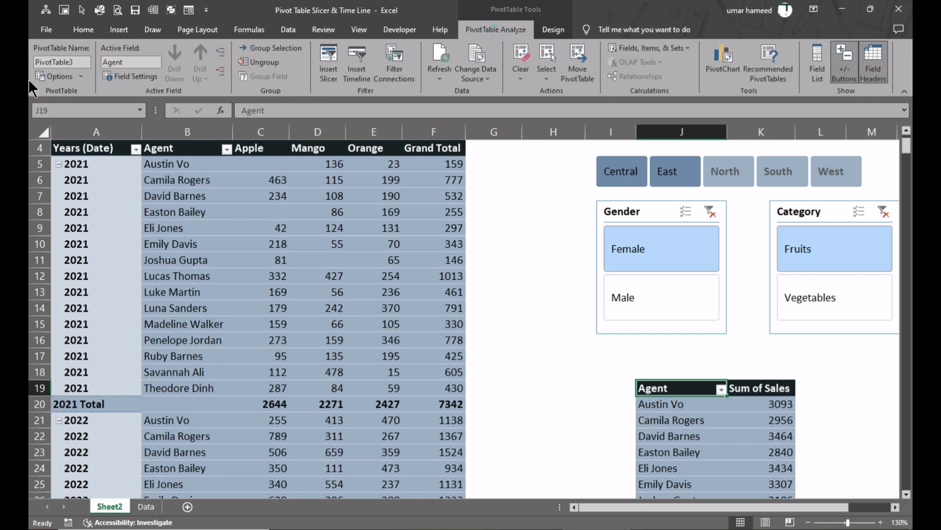
click(571, 260)
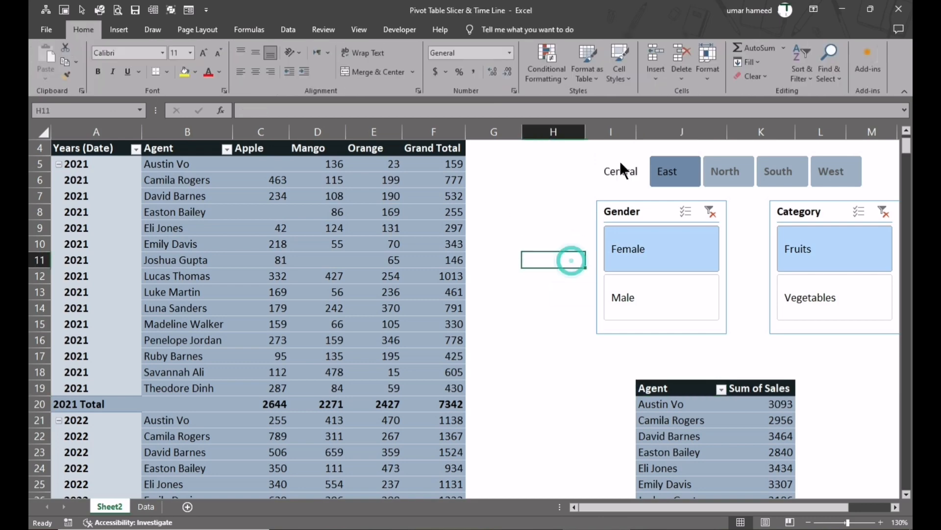
- Disconnect PivotTable3 from the Region slicer, leaving only PivotTable2 connected to it
click(636, 154)
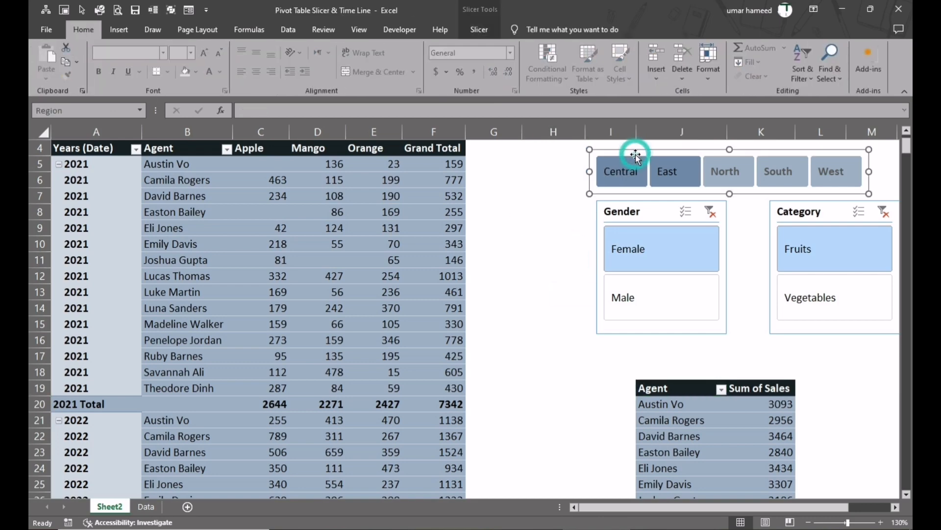
click(473, 28)
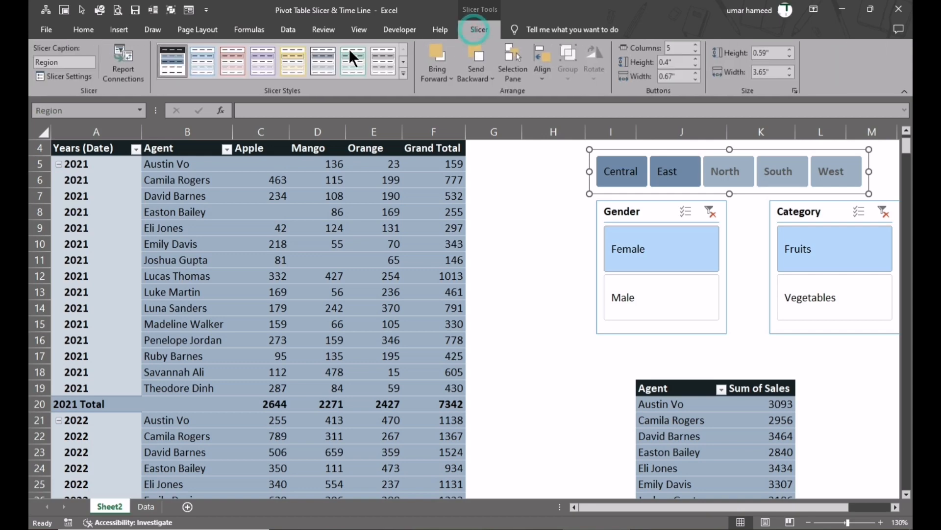
click(125, 59)
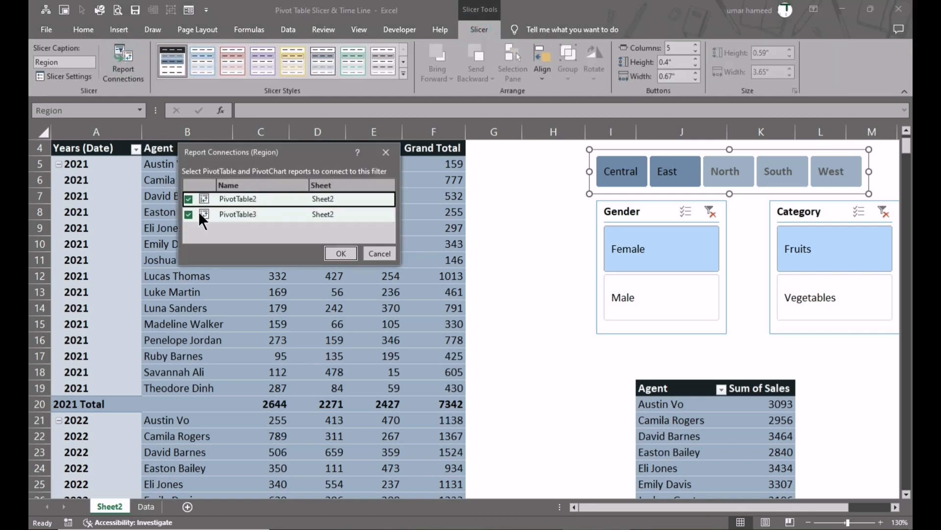
click(188, 214)
click(340, 253)
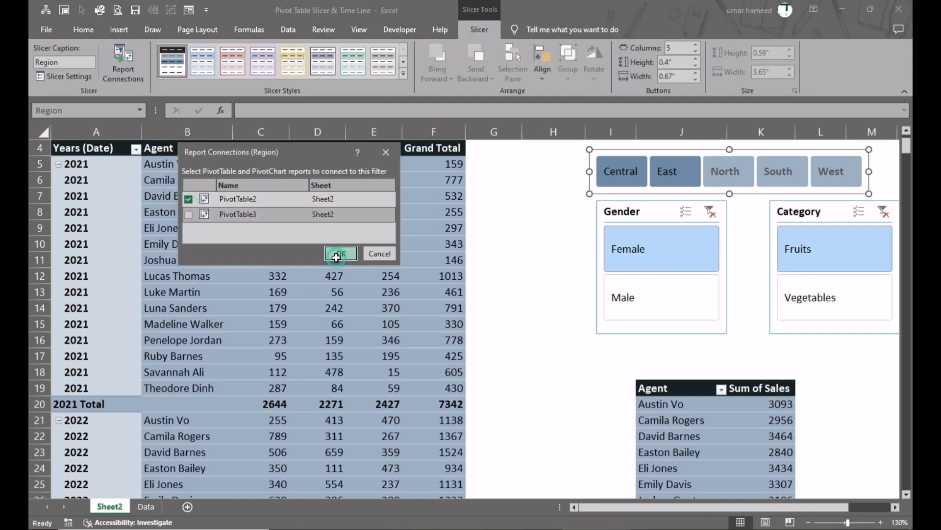
click(613, 369)
- Restore the East and Central regions in the Region slicer and exclude North, South and West instead
click(662, 169)
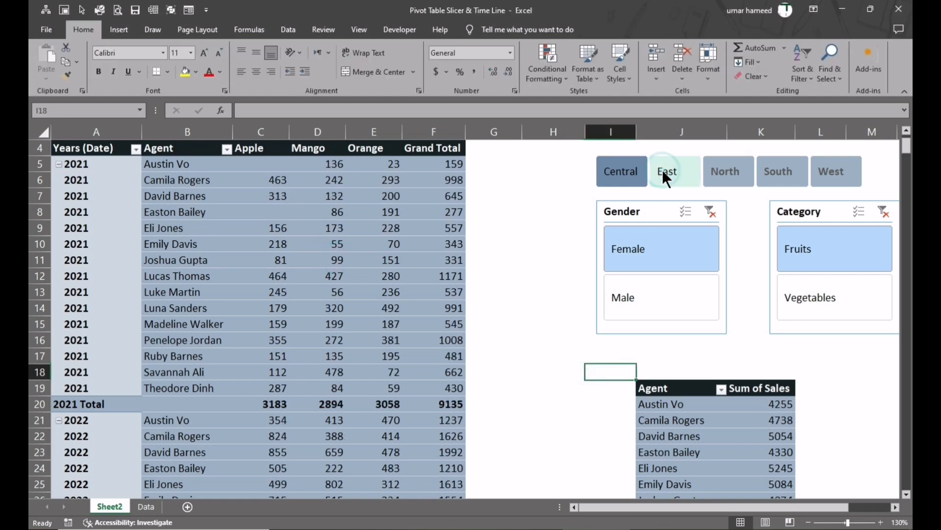
click(628, 172)
click(720, 172)
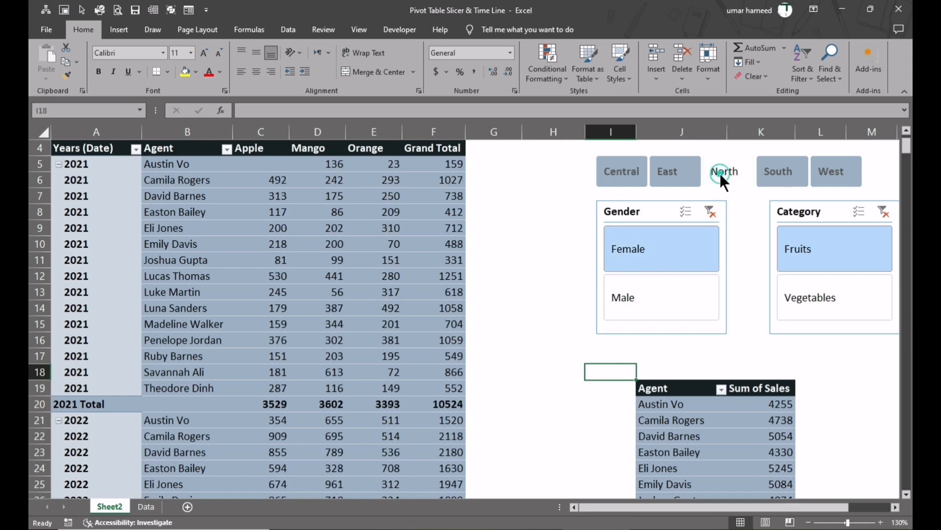
ctrl+click(790, 170)
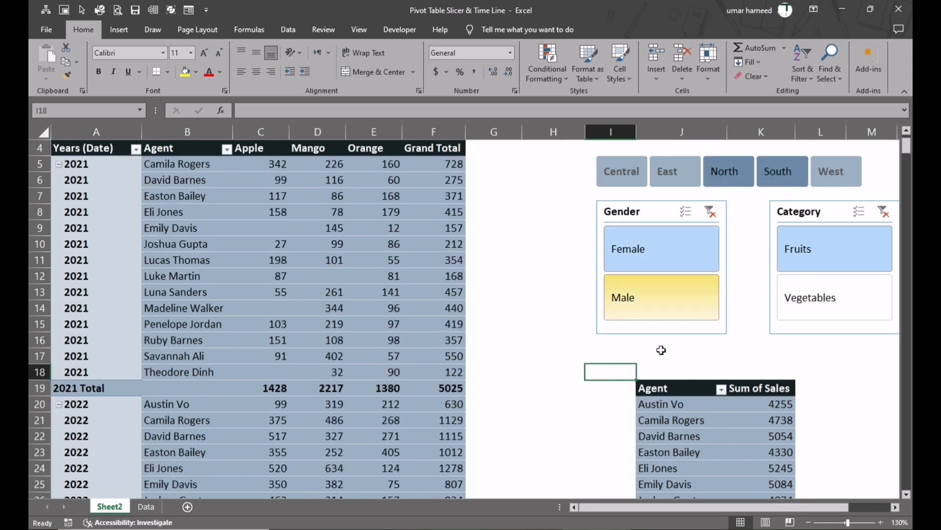
ctrl+click(838, 166)
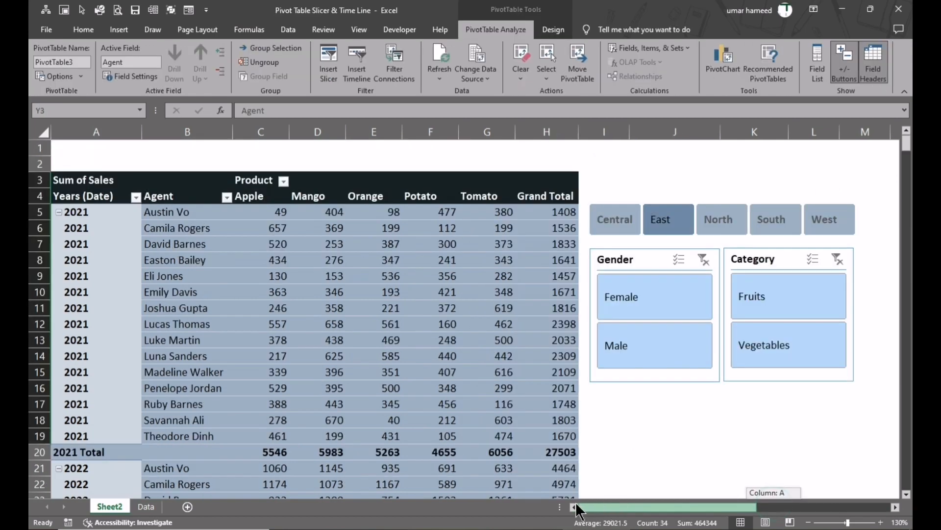
- Select the Gender and Category slicers together and group them
click(657, 265)
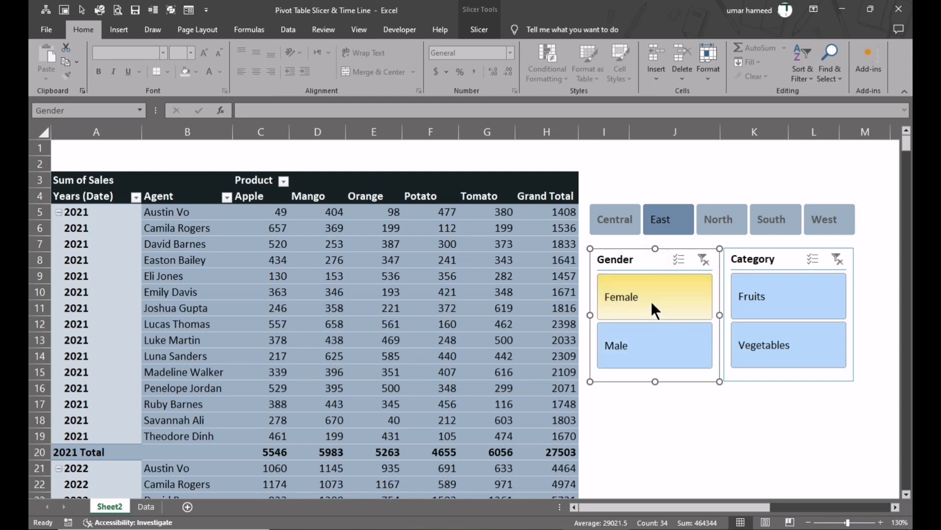
click(479, 30)
ctrl+click(781, 257)
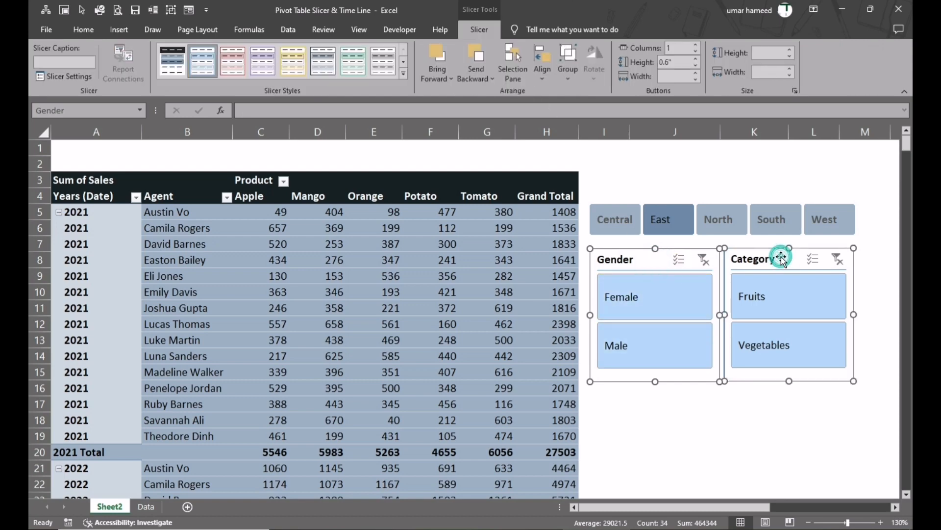
right_click(779, 255)
click(773, 257)
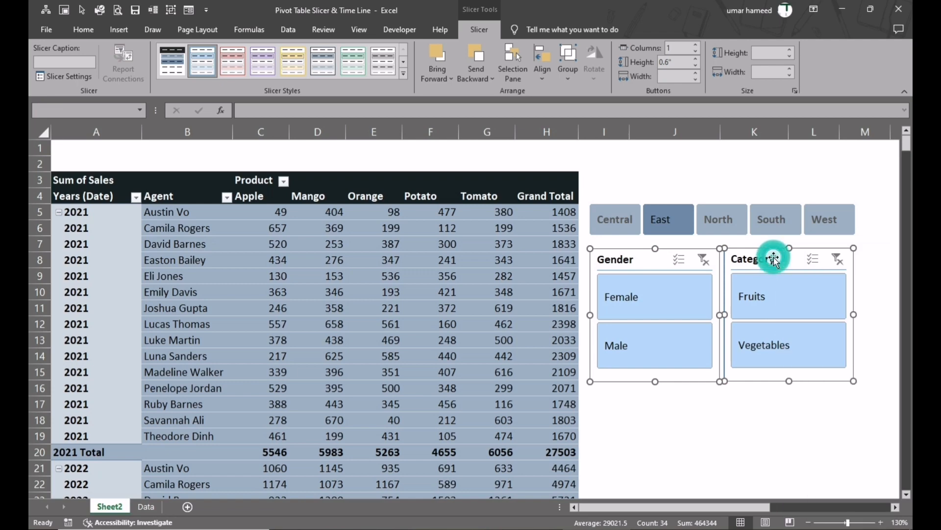
click(568, 70)
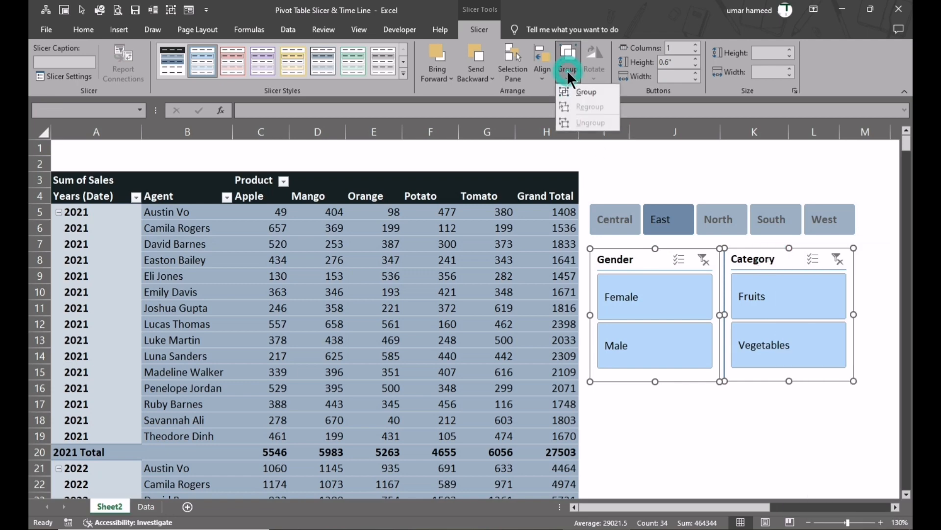
click(580, 92)
- Apply the grey-blue light slicer style to both the Gender and Category slicers so they match the Region slicer
click(710, 285)
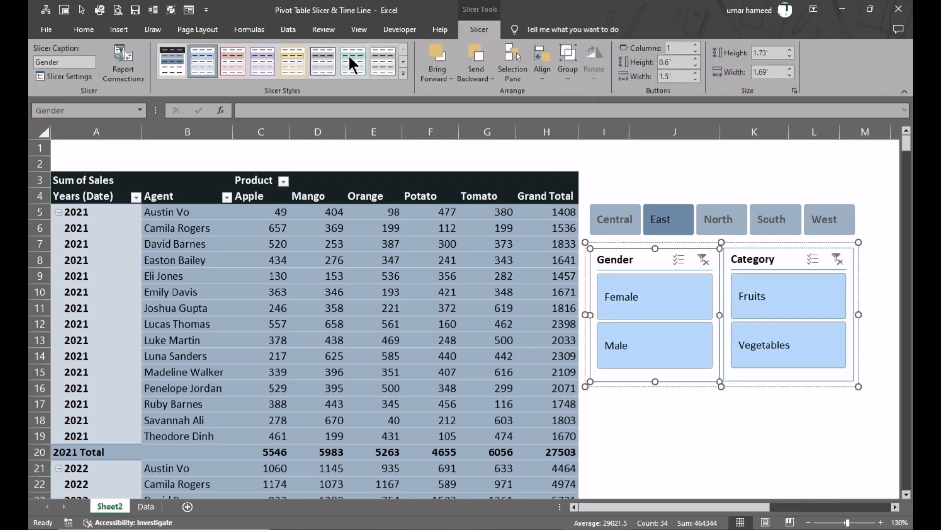
click(325, 57)
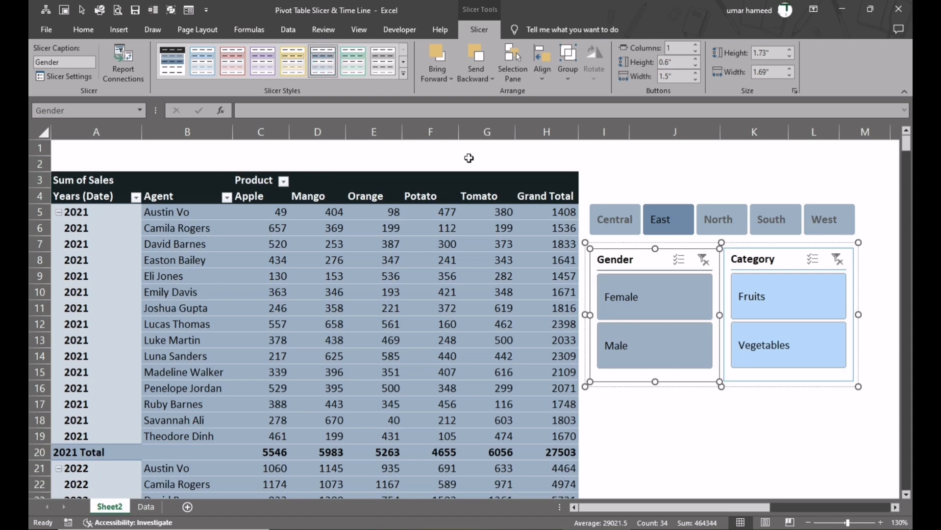
click(761, 261)
click(325, 64)
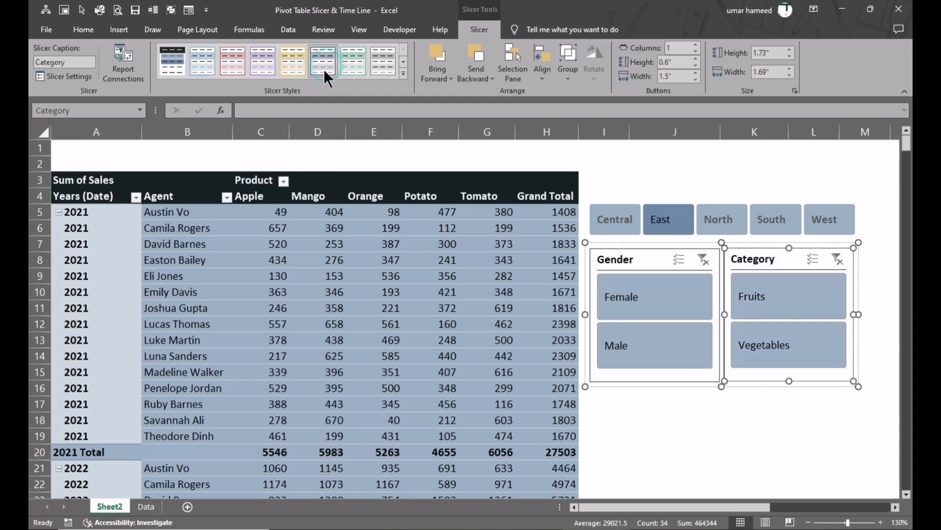
click(750, 421)
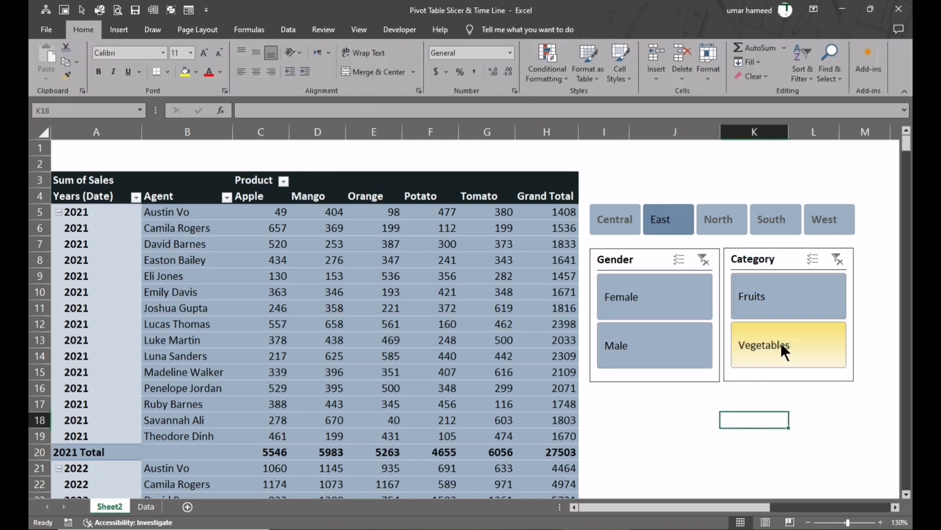
- Filter the yearly sales PivotTable to the Fruits category and Female gender with the slicers
click(769, 293)
click(658, 293)
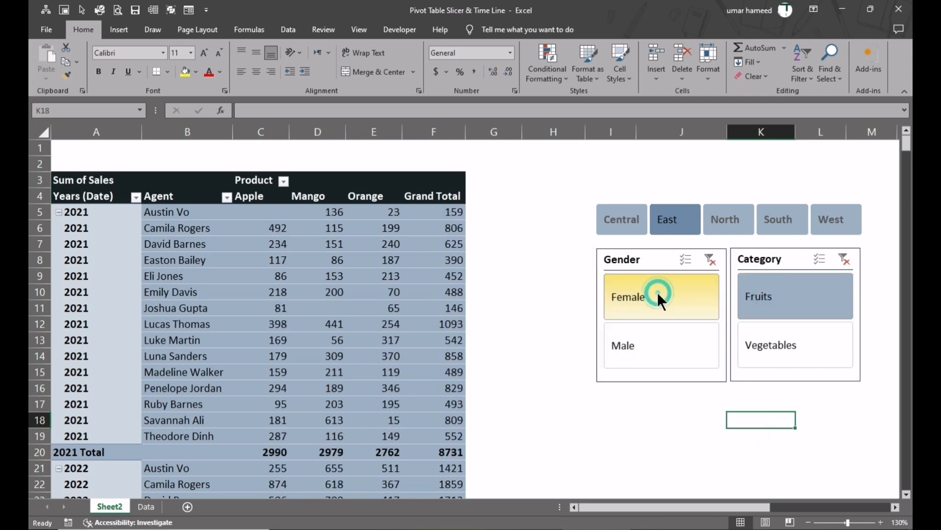
- Filter the yearly sales PivotTable to the Male gender and the Vegetables category with the slicers
click(657, 345)
click(787, 350)
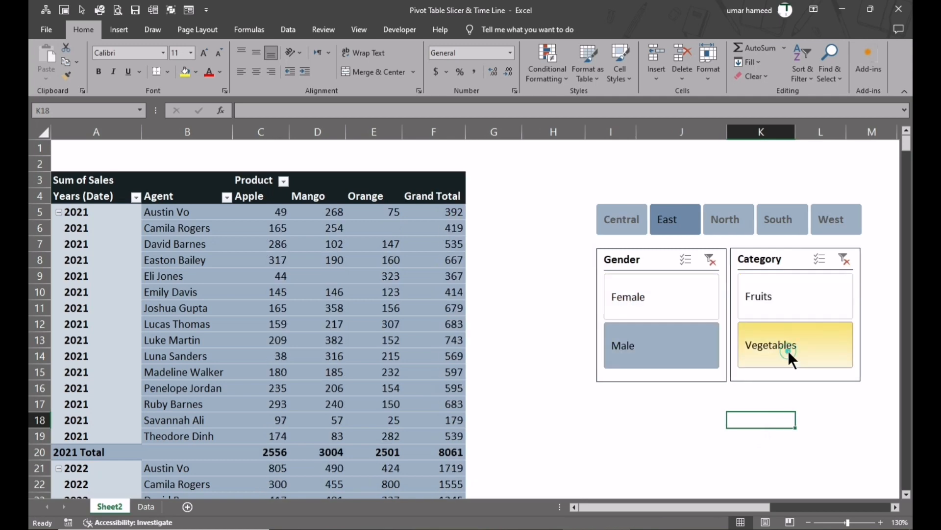
- Group the Region slicer with the existing Gender and Category slicer group
click(697, 198)
ctrl+click(622, 253)
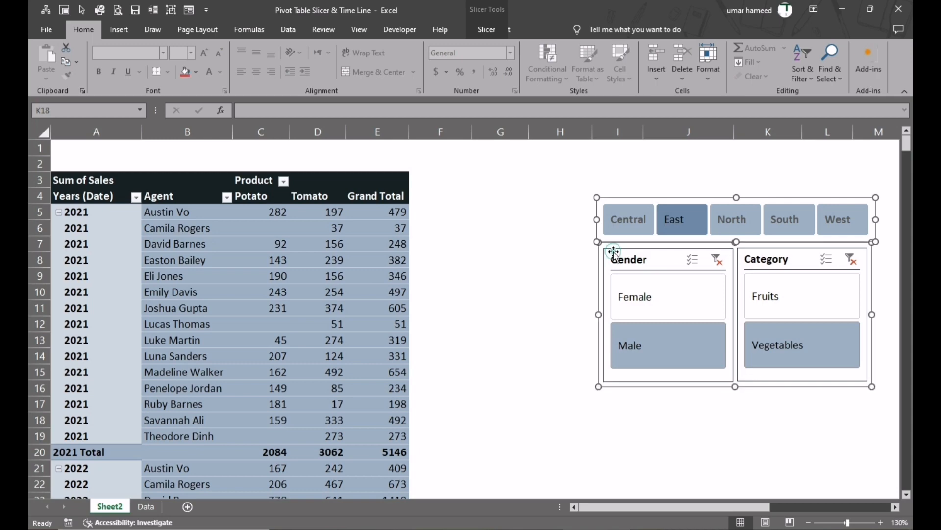
click(544, 29)
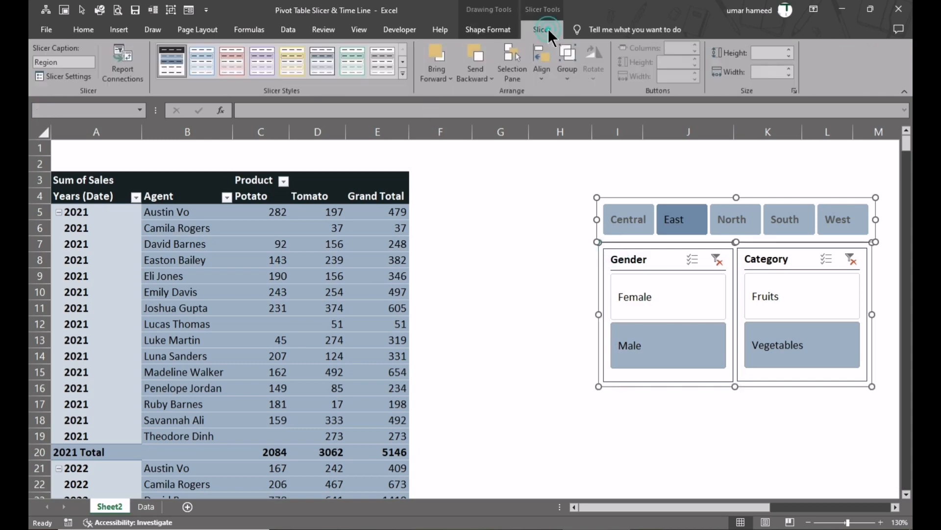
click(566, 61)
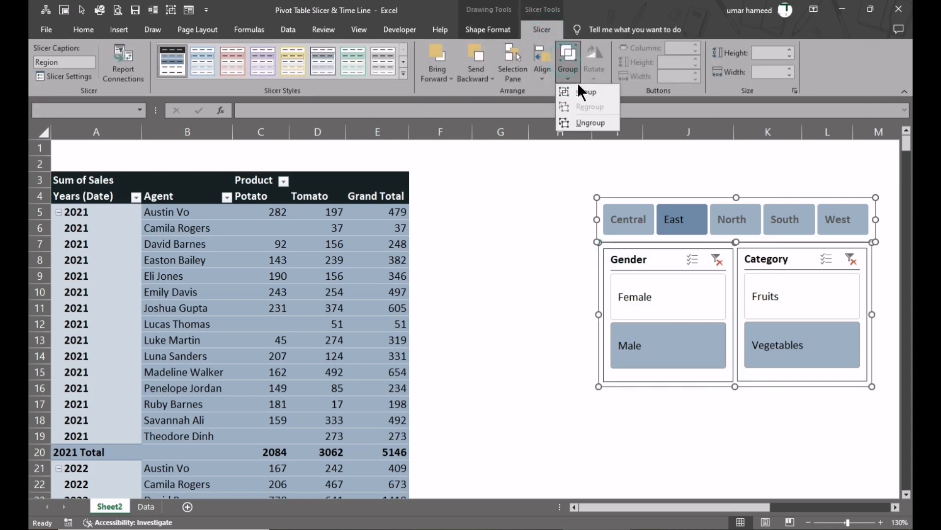
click(581, 91)
click(559, 240)
- Restore all regions in the Region slicer and clear the filters on the Gender and Category slicers
click(633, 221)
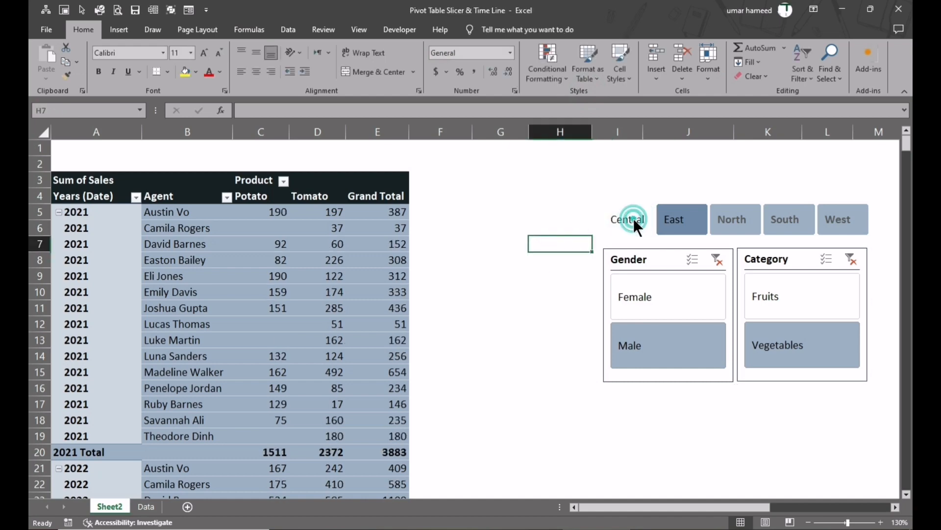
click(732, 222)
click(717, 259)
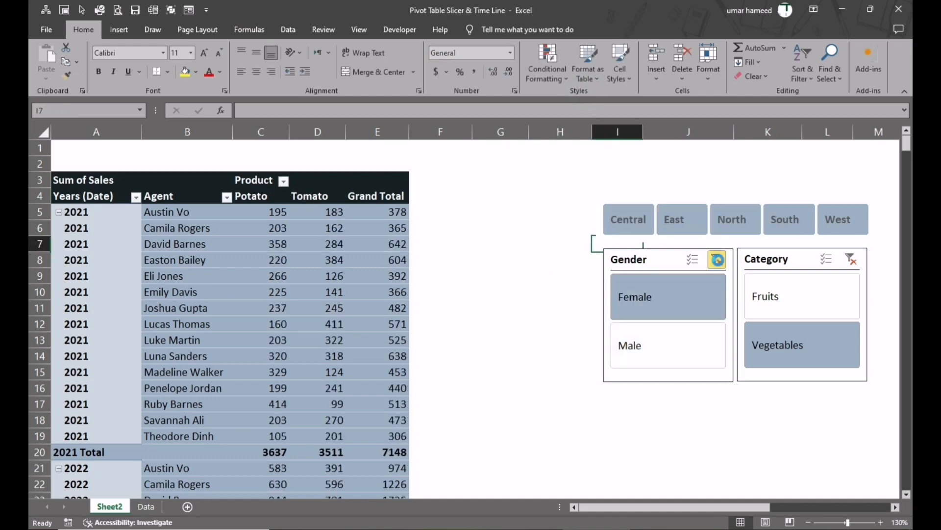
click(849, 259)
click(672, 398)
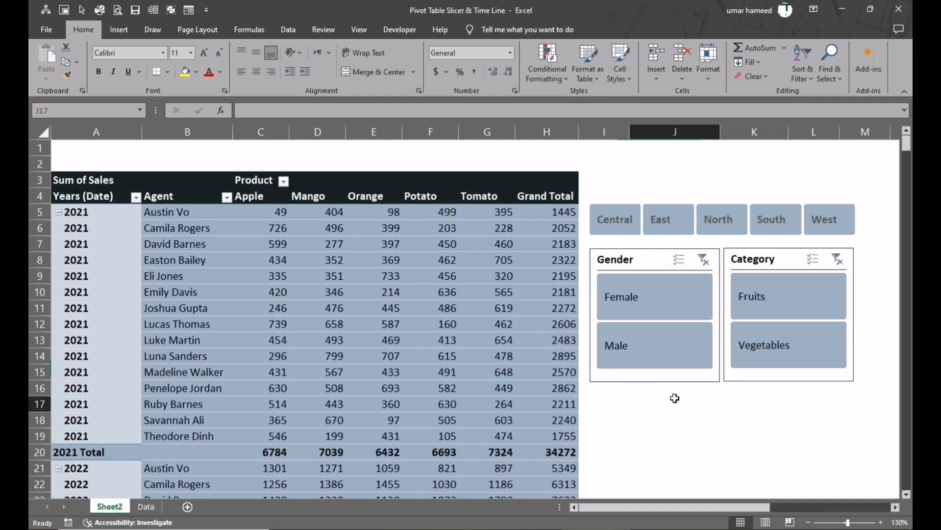
click(658, 246)
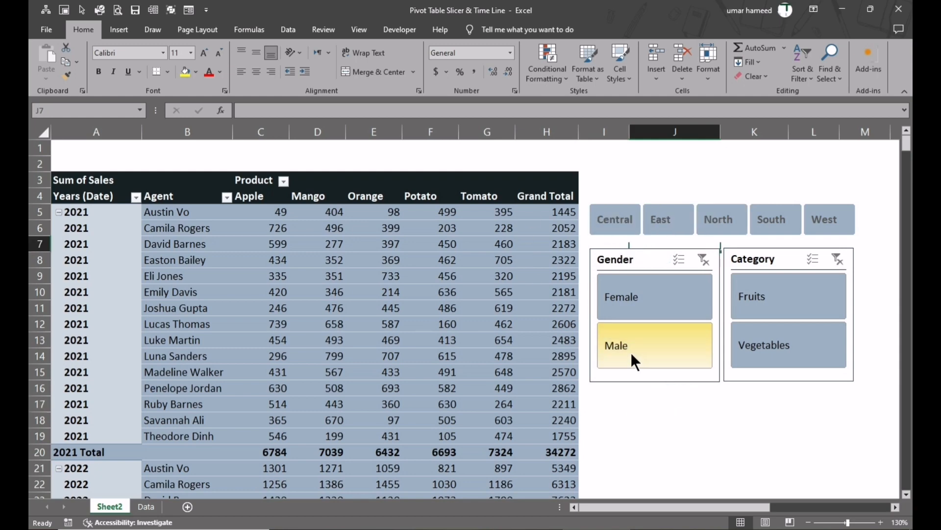
click(606, 181)
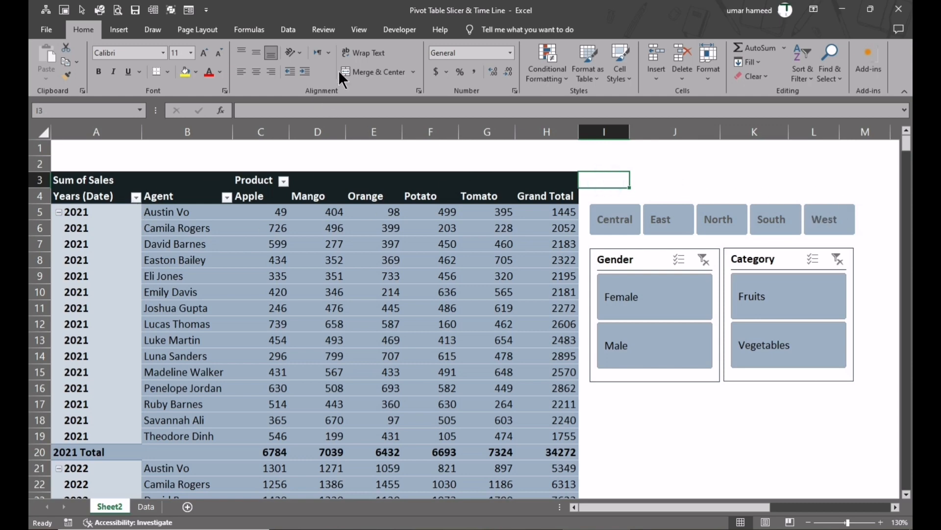
- Review which slicers are connected to the yearly sales PivotTable in its filter connections, leaving them unmodified
click(253, 246)
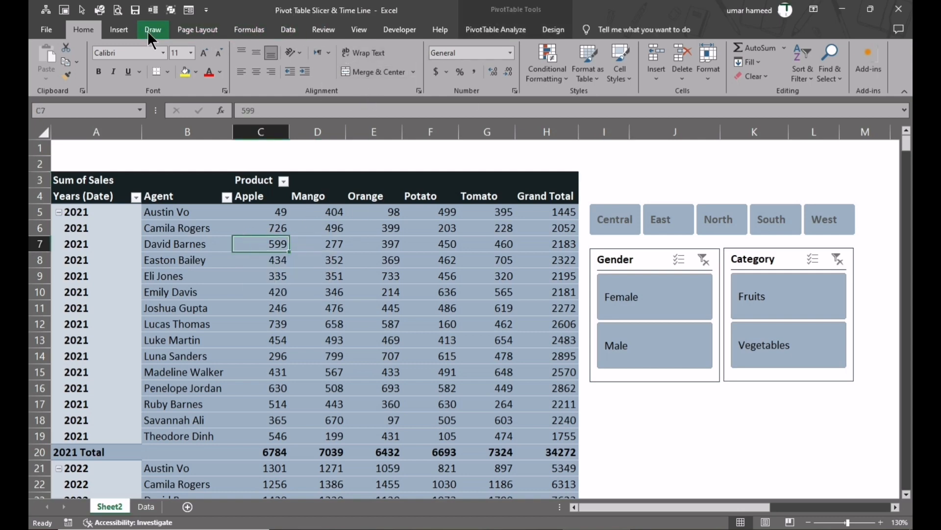
click(518, 28)
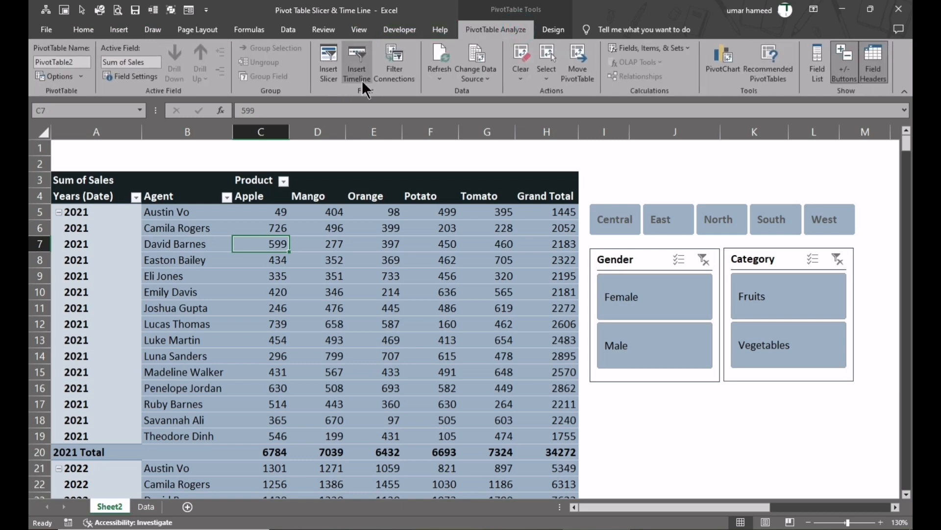
click(396, 59)
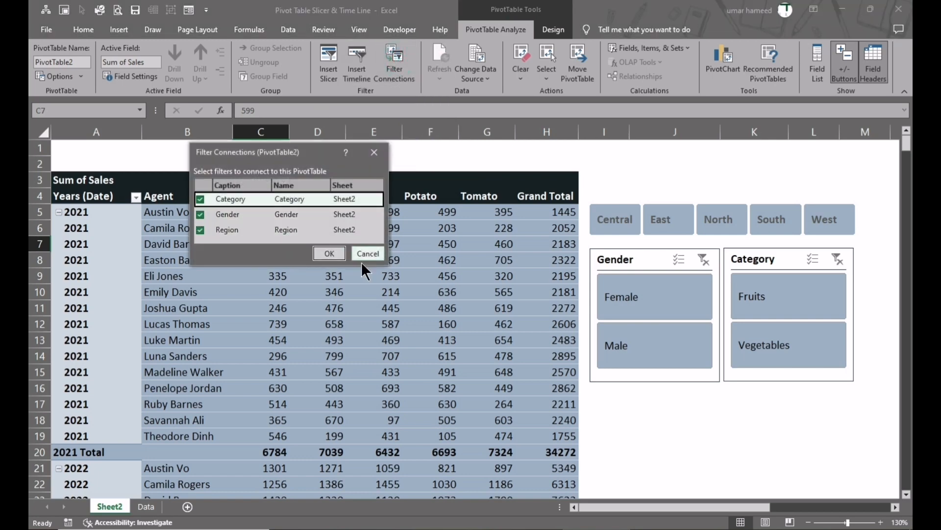
drag(386, 265, 515, 408)
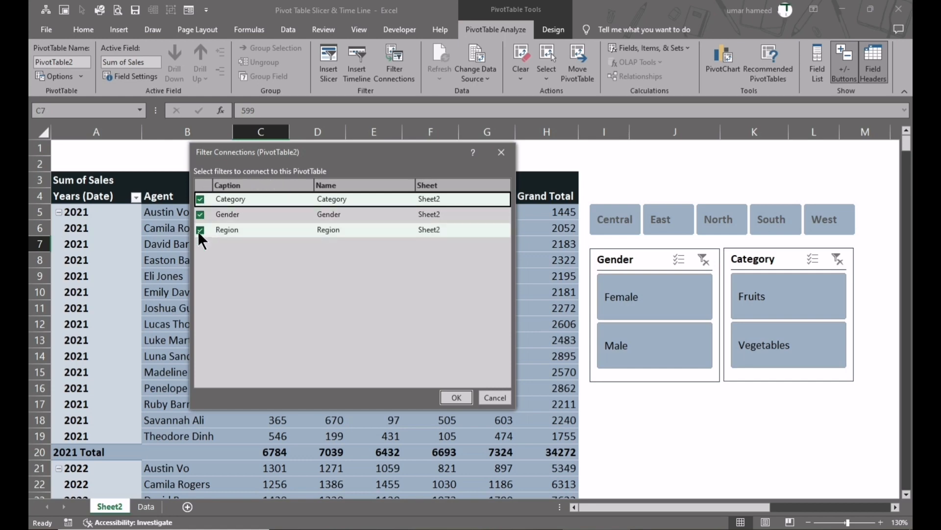
click(495, 397)
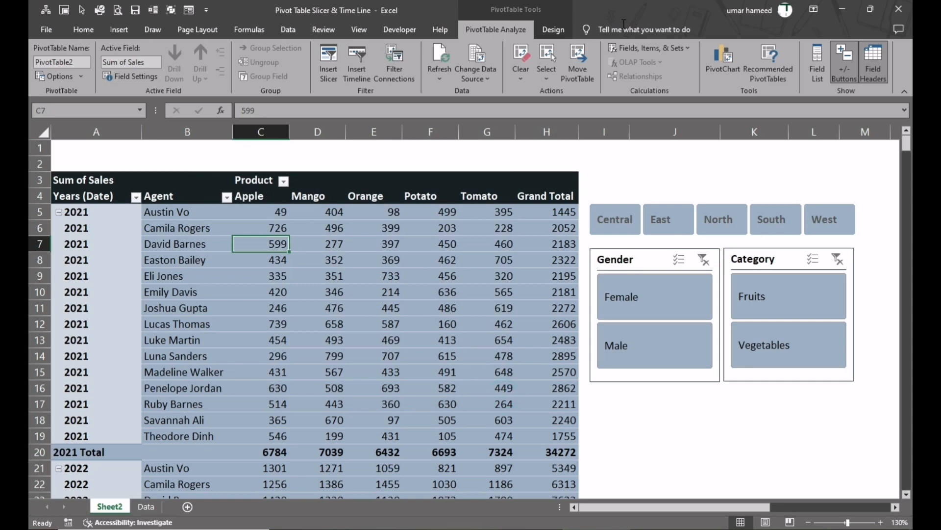
- Insert a Date timeline for the yearly sales PivotTable and give it the dark blue-grey timeline style
click(364, 66)
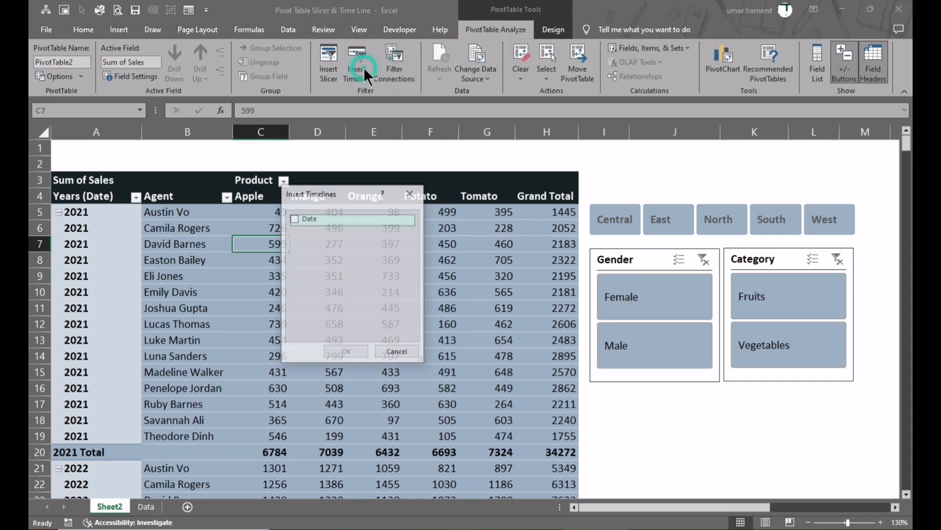
click(293, 218)
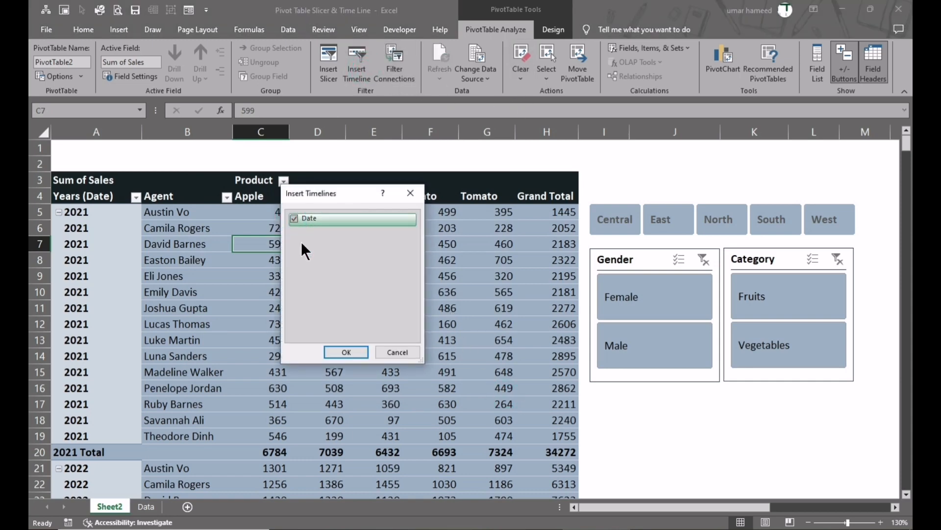
click(345, 352)
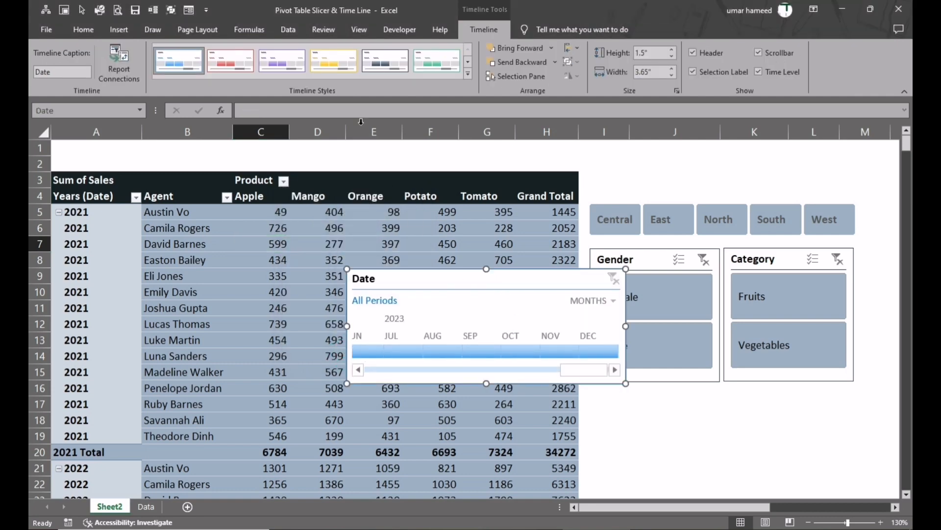
click(375, 66)
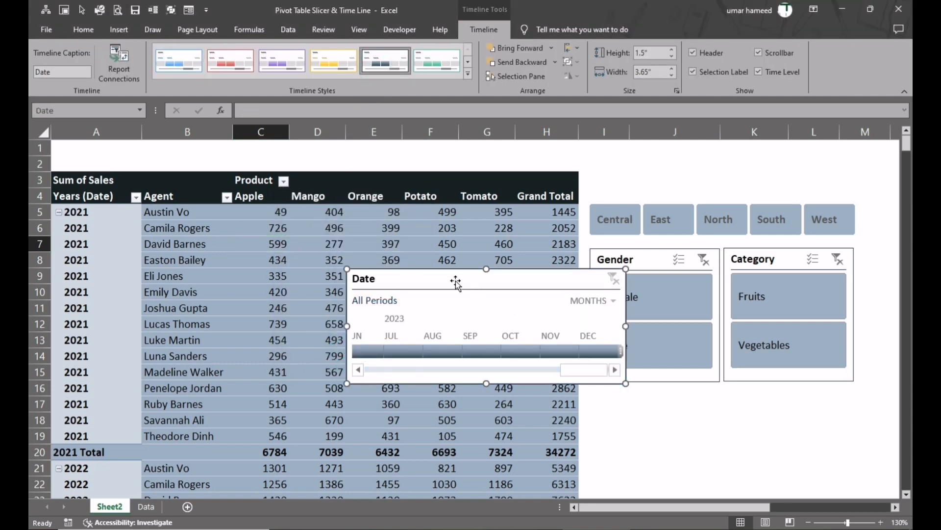
drag(456, 280, 511, 238)
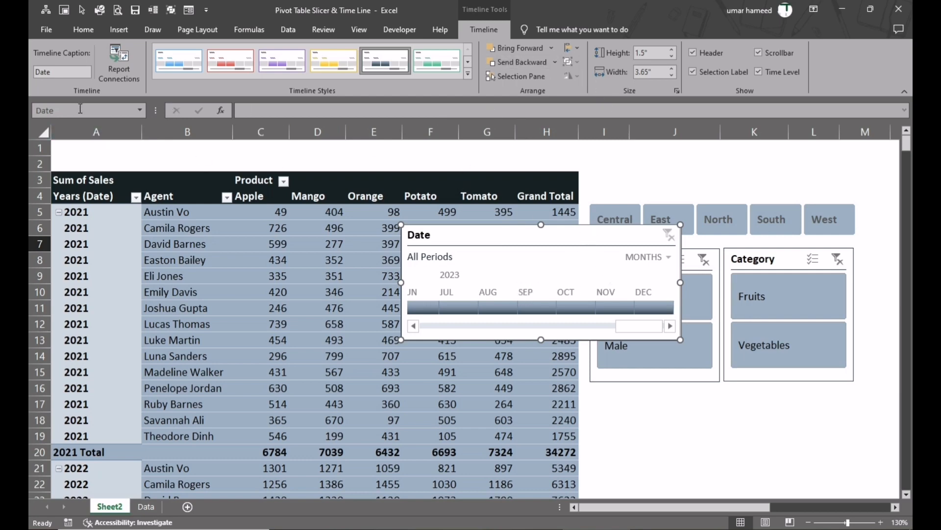
- Hide the Date timeline's header, selection label, scrollbar and time level
click(692, 53)
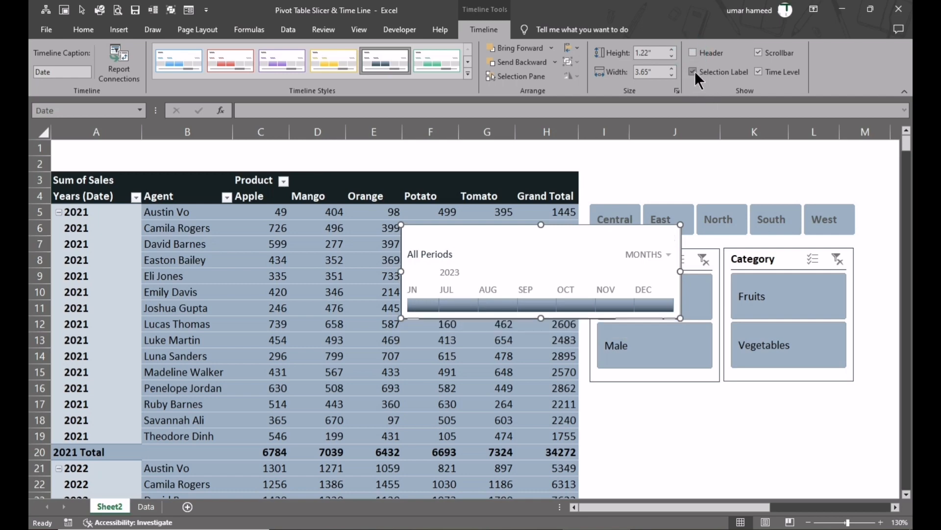
click(693, 72)
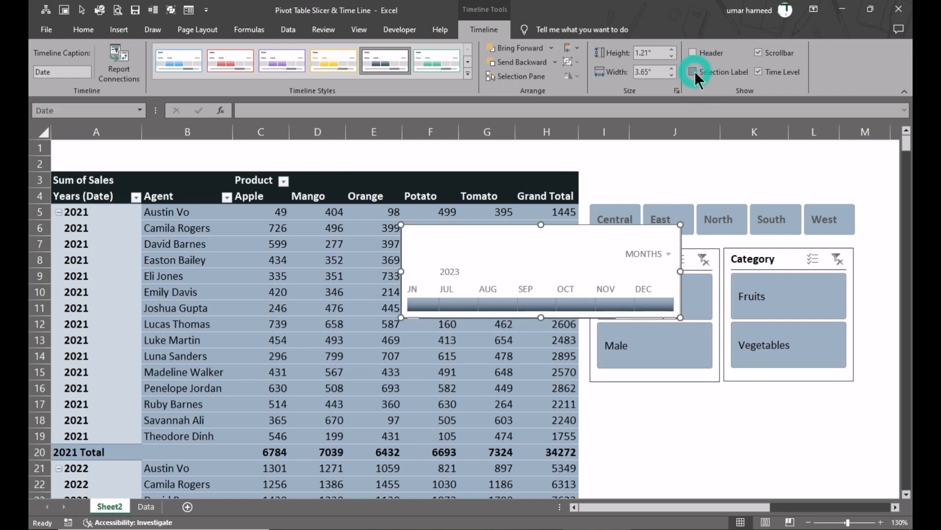
click(759, 52)
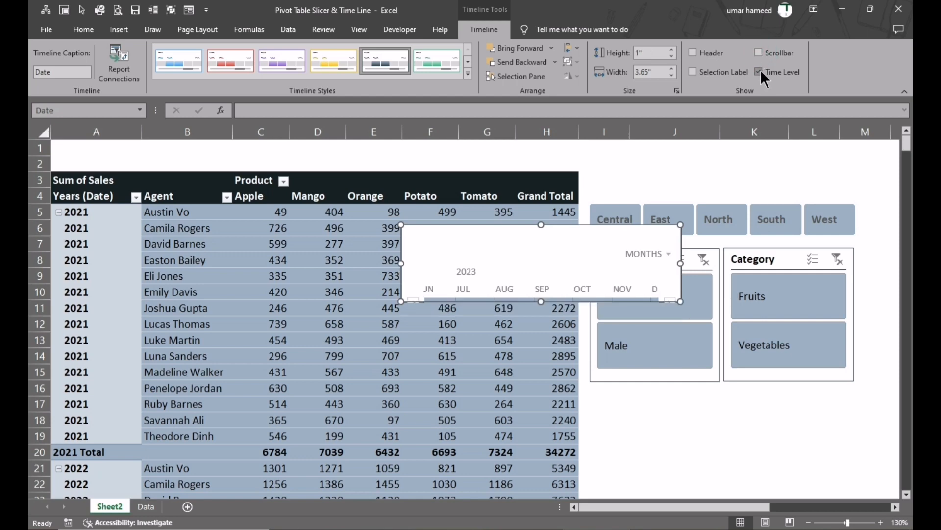
click(759, 72)
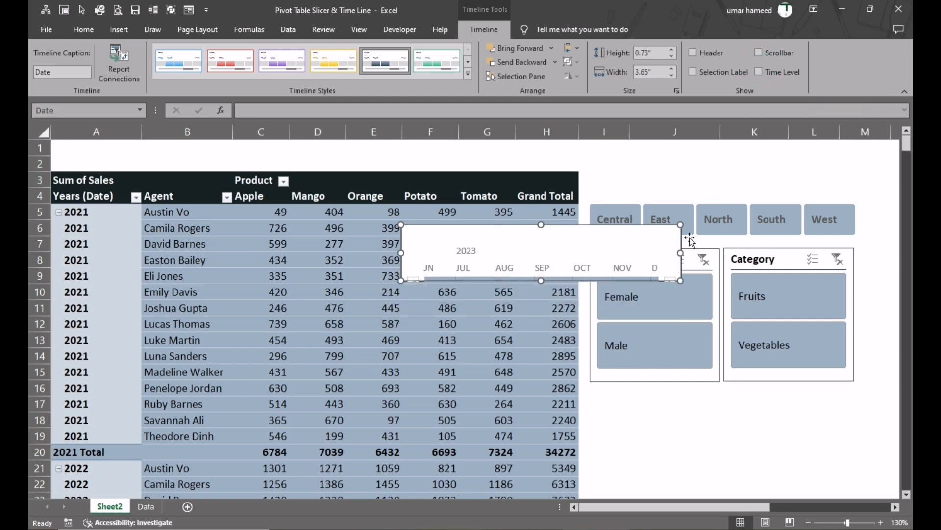
- Resize the Date timeline to about 0.95" high by 3.87" wide and place it beside the PivotTable above the Gender and Category slicers
drag(541, 280, 543, 330)
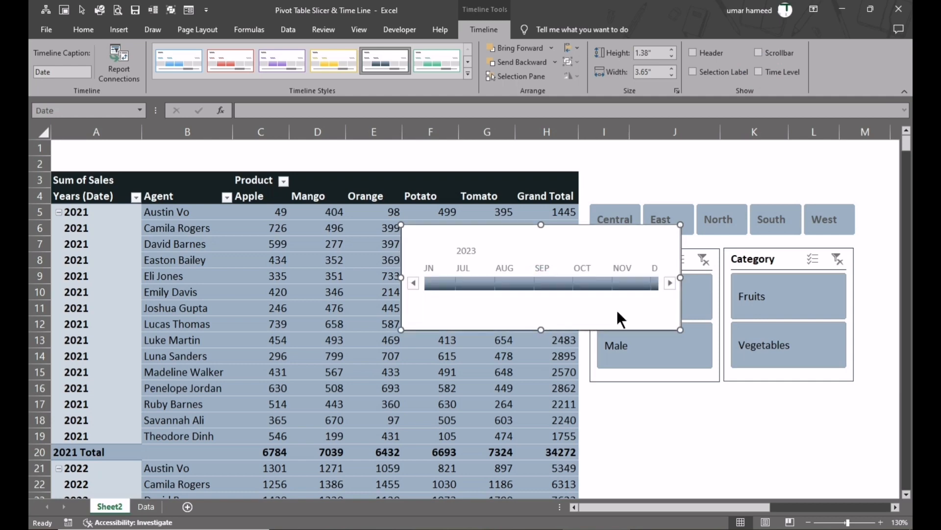
drag(686, 277, 799, 276)
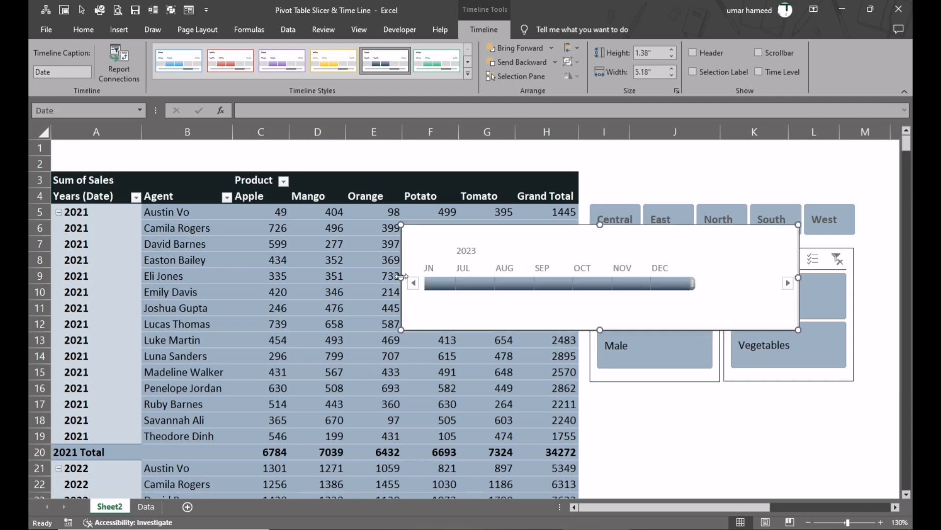
drag(402, 278, 340, 277)
drag(797, 276, 636, 276)
drag(488, 224, 489, 246)
drag(487, 329, 487, 322)
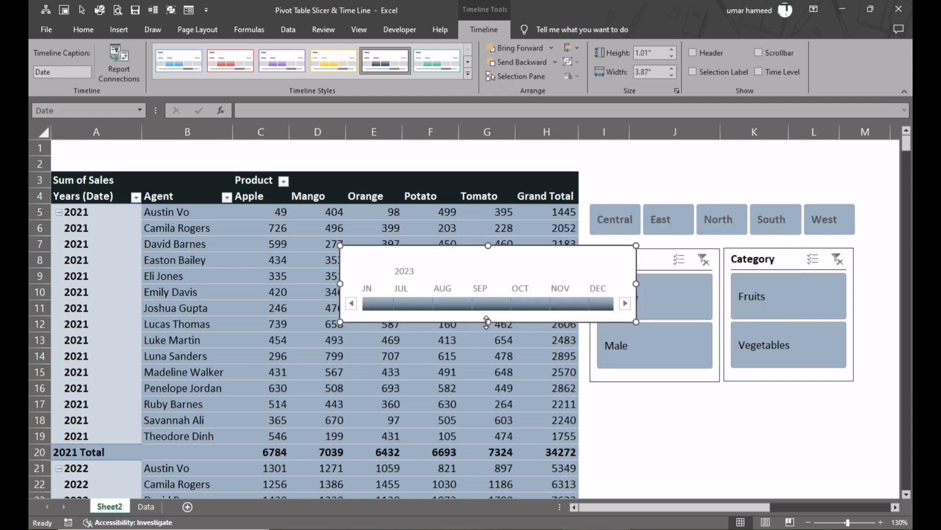
drag(518, 246, 700, 169)
drag(713, 220, 731, 236)
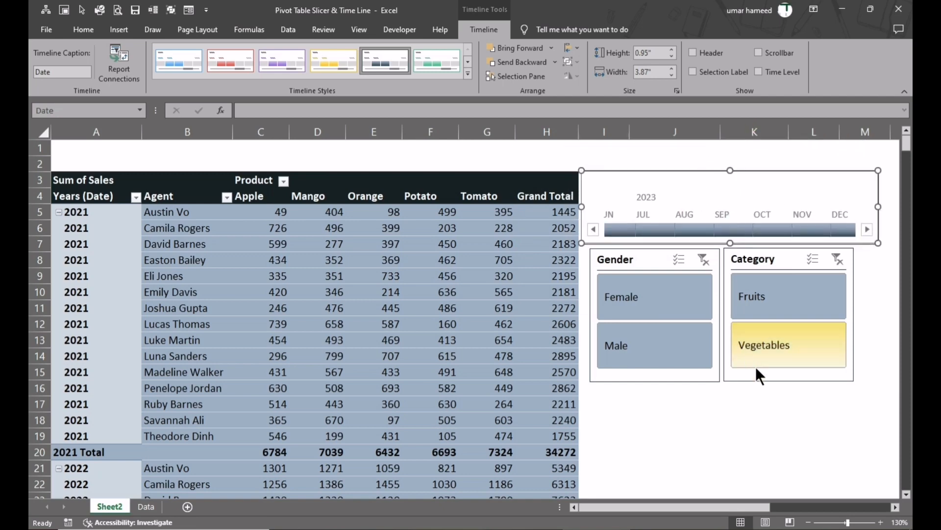
- Move the grouped slicers down below the Date timeline and widen the group slightly to match the timeline's width
click(761, 380)
key(Down)
key(Down)
key(Down)
key(Down)
key(Down)
key(Down)
key(Down)
key(Down)
key(Down)
key(Down)
key(Up)
key(Up)
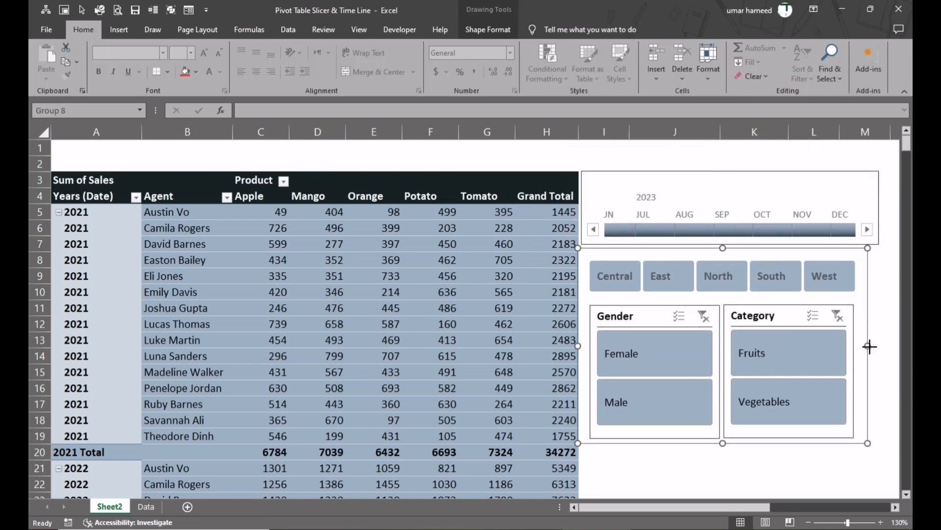
drag(869, 346, 883, 346)
click(754, 468)
- Filter the PivotTable to June 2023 with the timeline and exclude the Central region
click(592, 229)
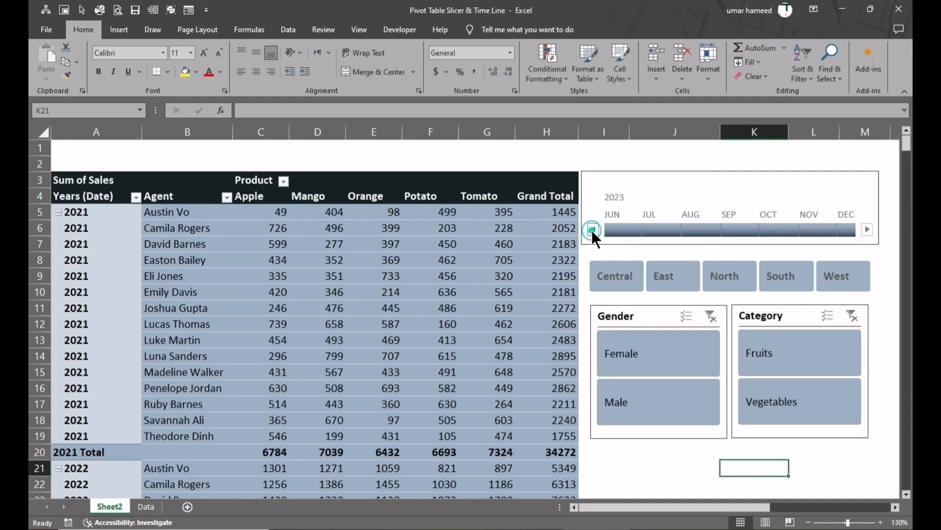
click(627, 230)
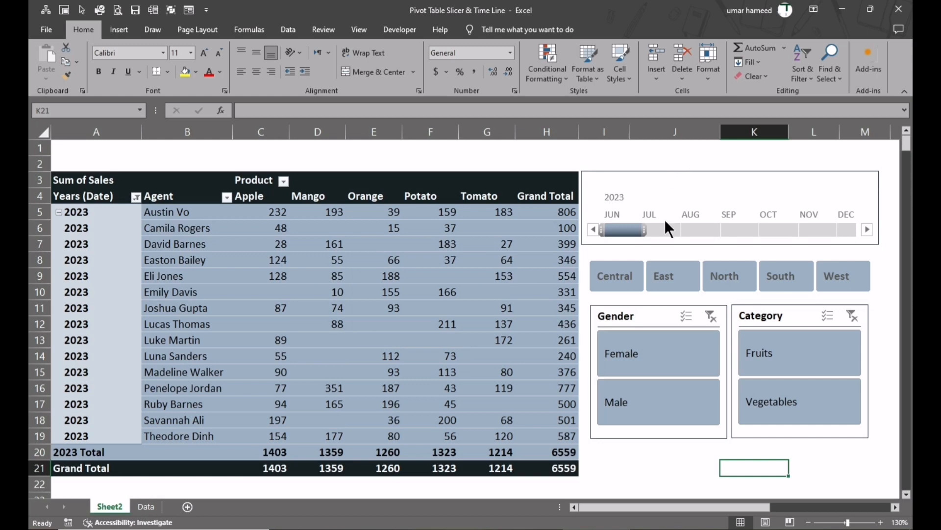
click(623, 273)
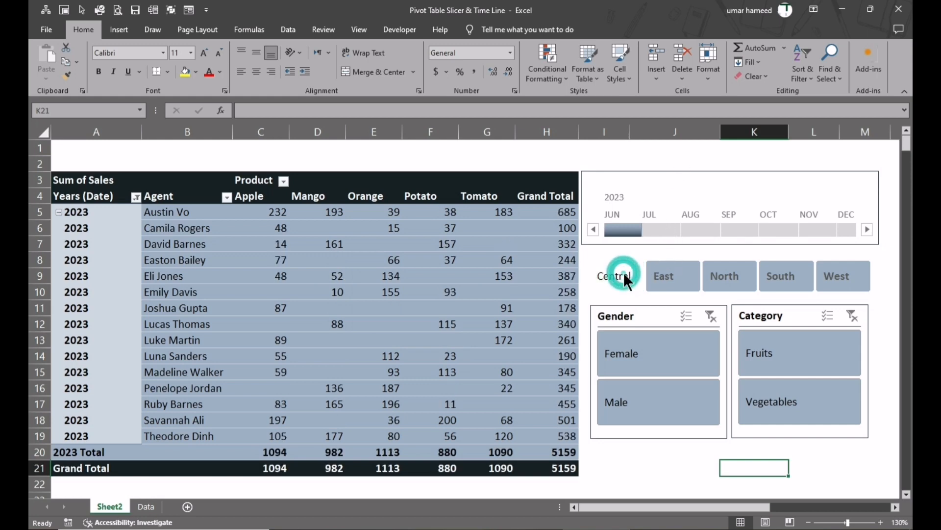
- Switch the timeline filter to July 2023 and limit the Gender slicer to Female
click(667, 231)
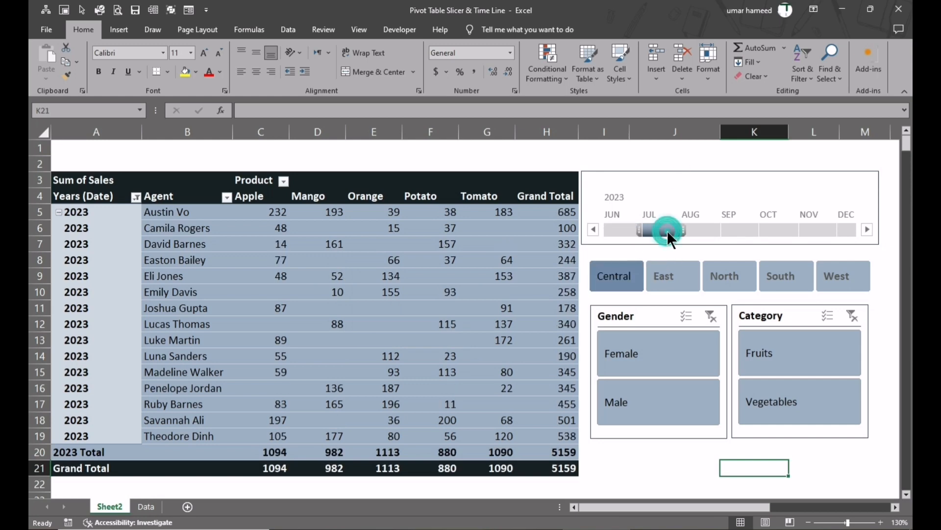
click(683, 356)
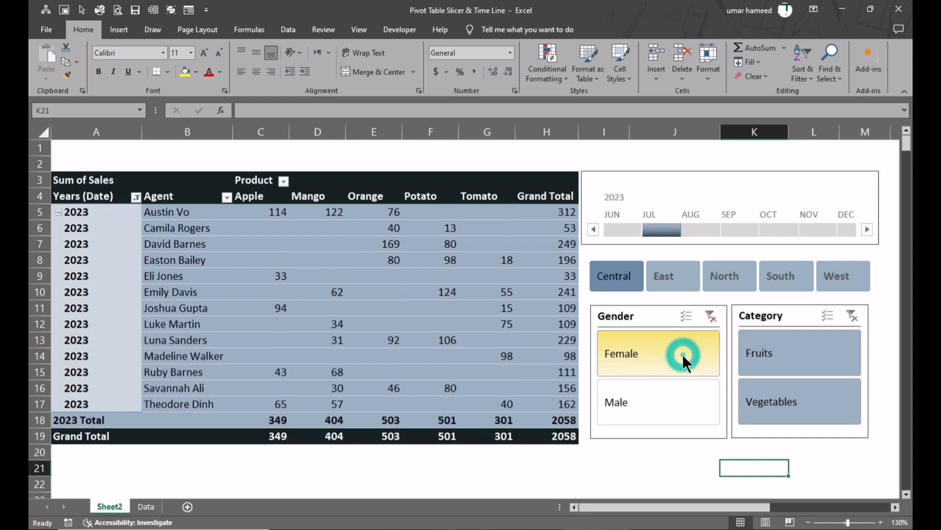
- Exclude West, South, North and East in the Region slicer and include Central again
click(847, 276)
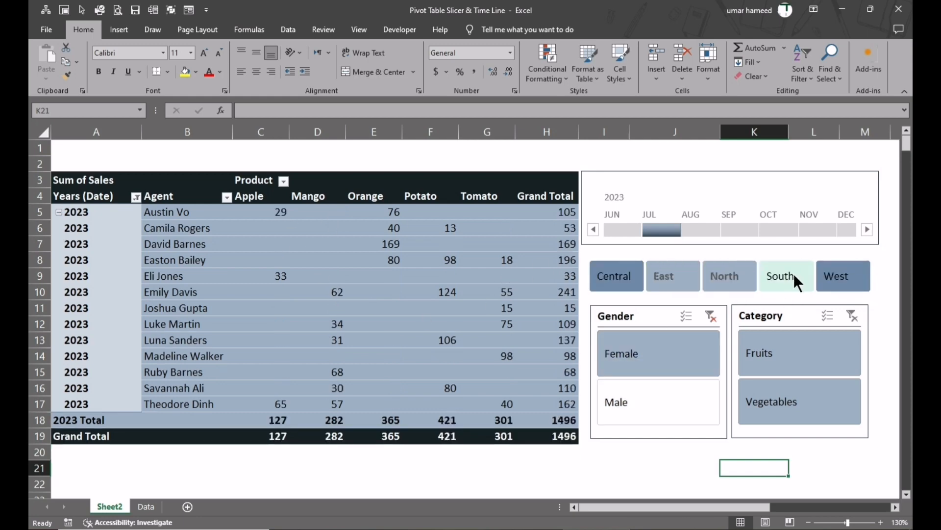
click(794, 273)
click(730, 279)
click(682, 279)
click(616, 278)
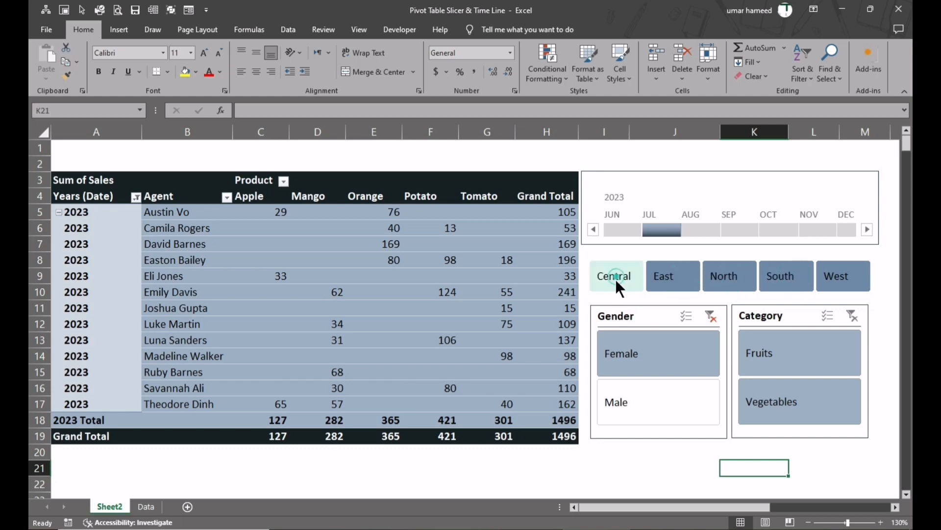
- Include Male again in the Gender slicer and extend the Date timeline filter to July through December 2023
click(677, 411)
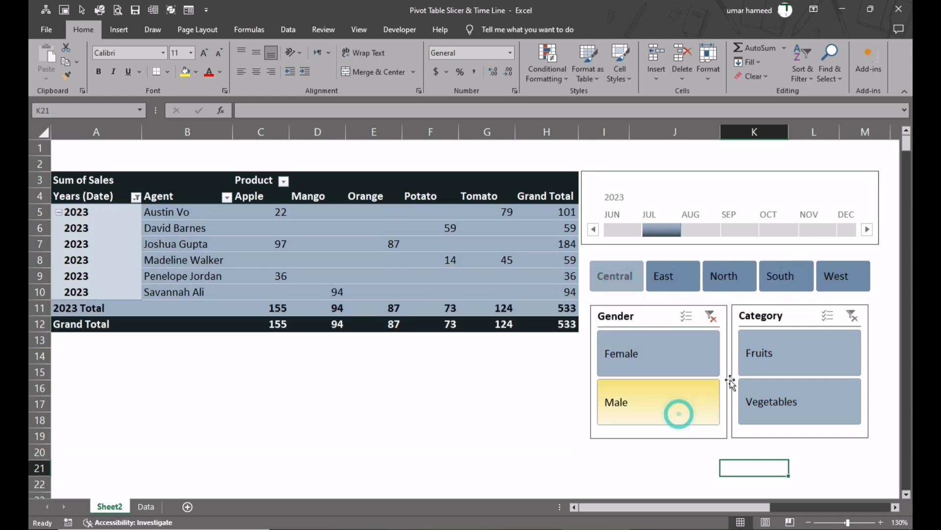
click(670, 398)
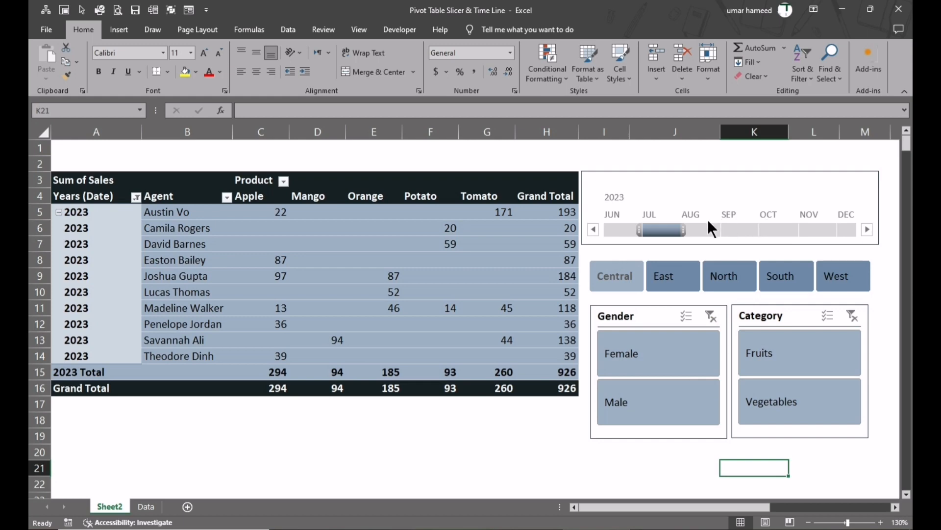
drag(686, 228, 785, 225)
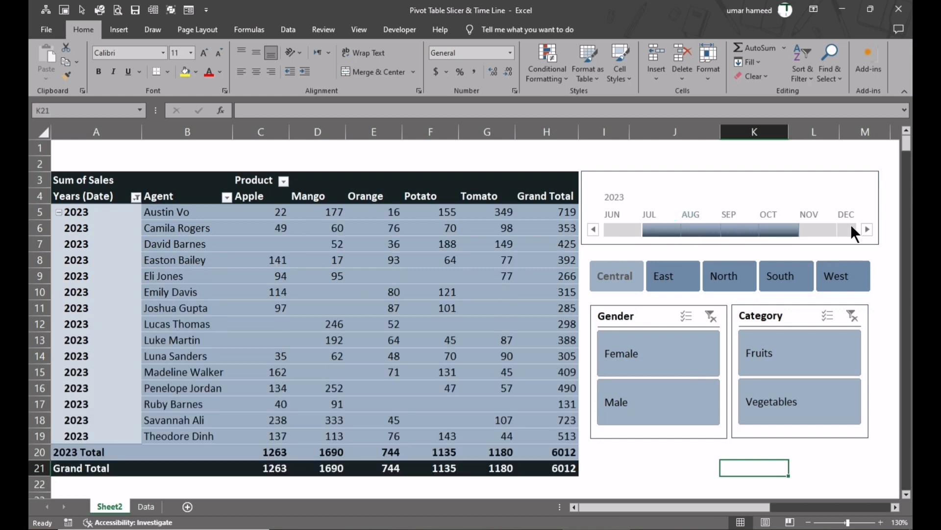
drag(802, 230, 882, 227)
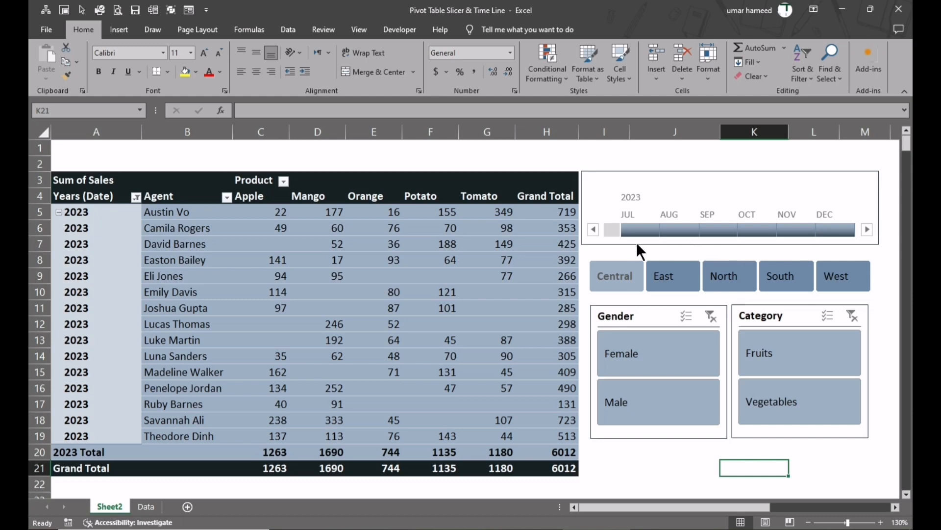
- Extend the start of the Date timeline filter back to March 2023
click(590, 230)
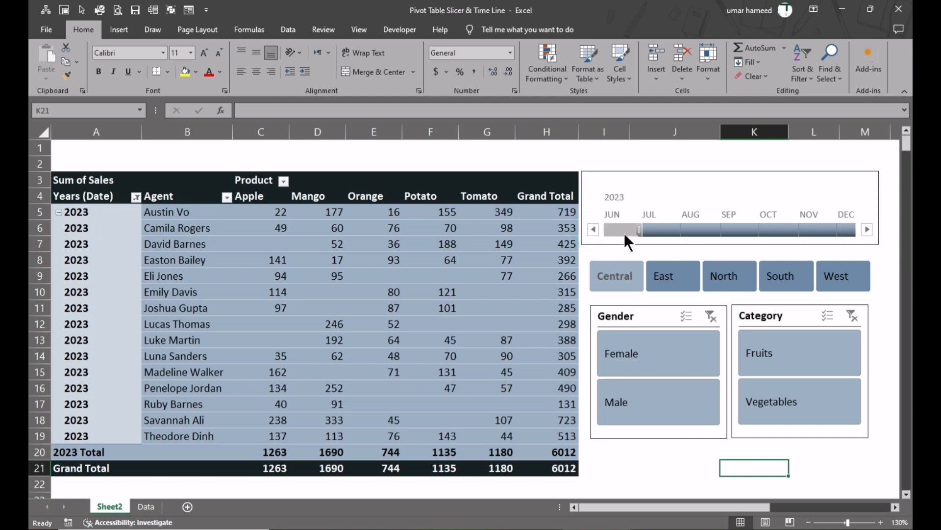
drag(638, 229, 604, 231)
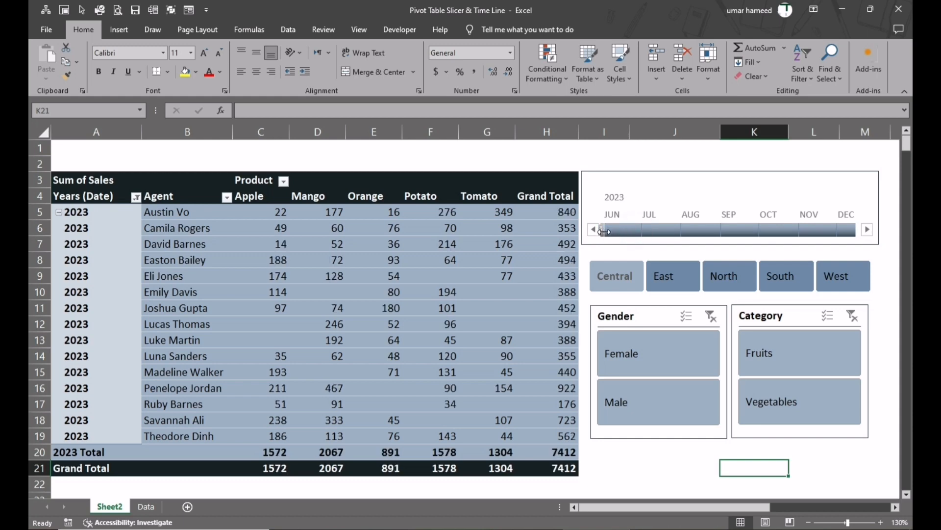
click(593, 229)
click(594, 229)
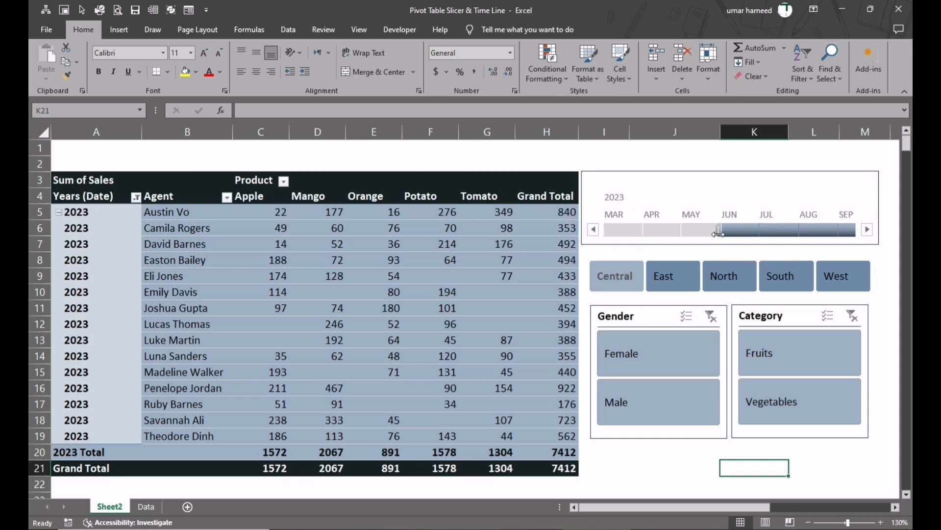
drag(718, 233, 601, 231)
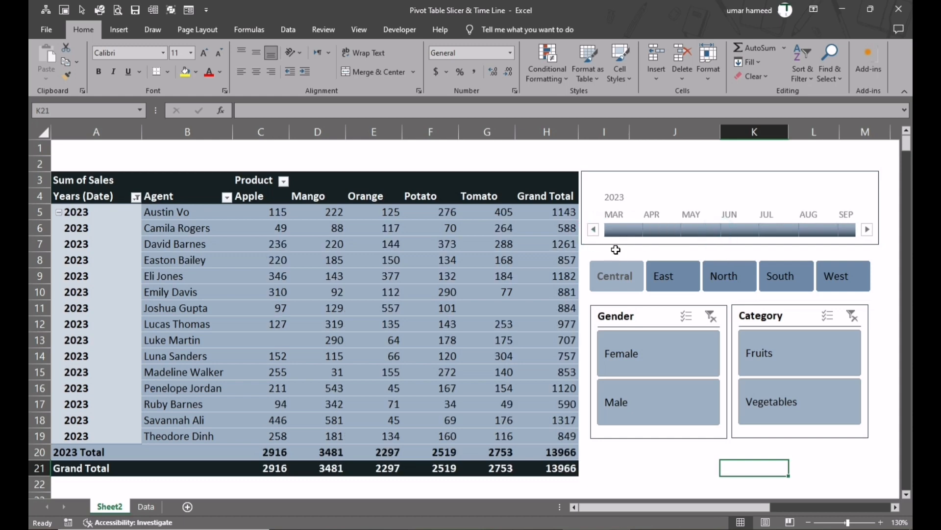
- Extend the start of the Date timeline filter back to May 2022 and look through the resulting PivotTable rows
click(593, 230)
click(593, 229)
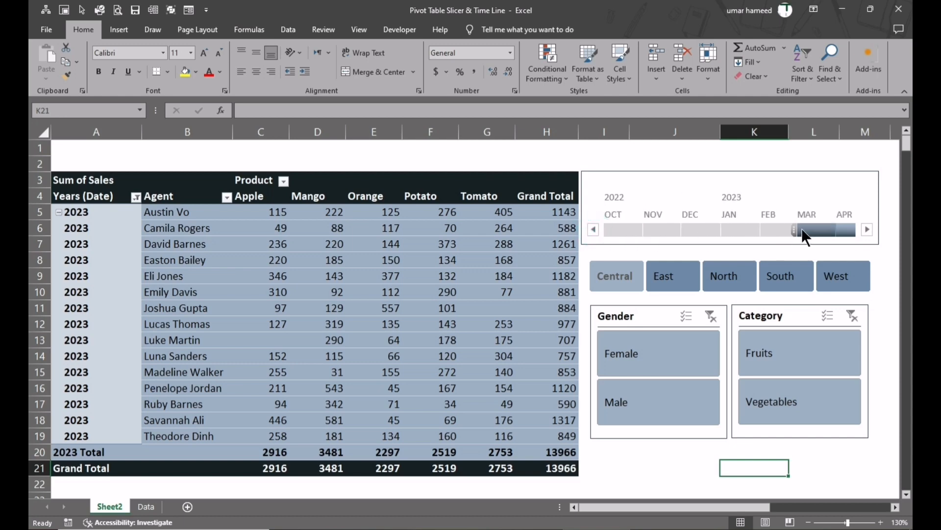
drag(795, 228, 574, 238)
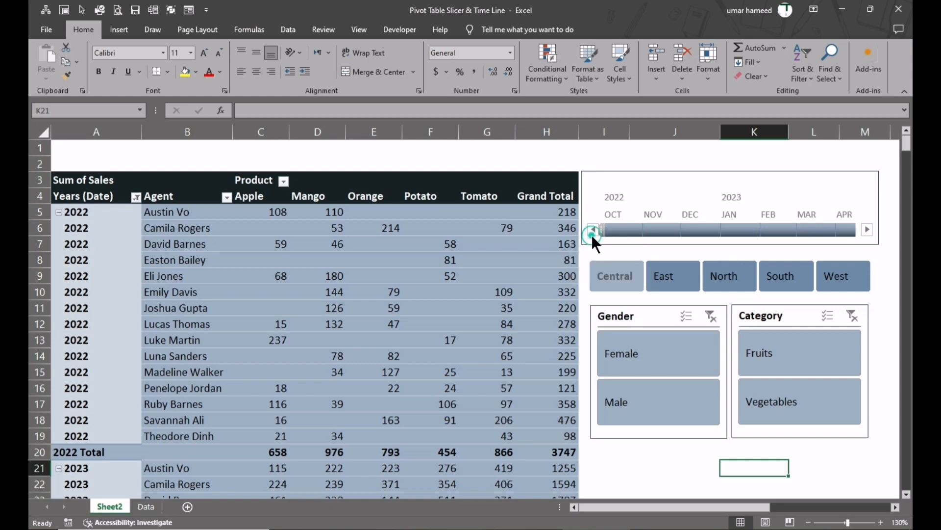
click(592, 231)
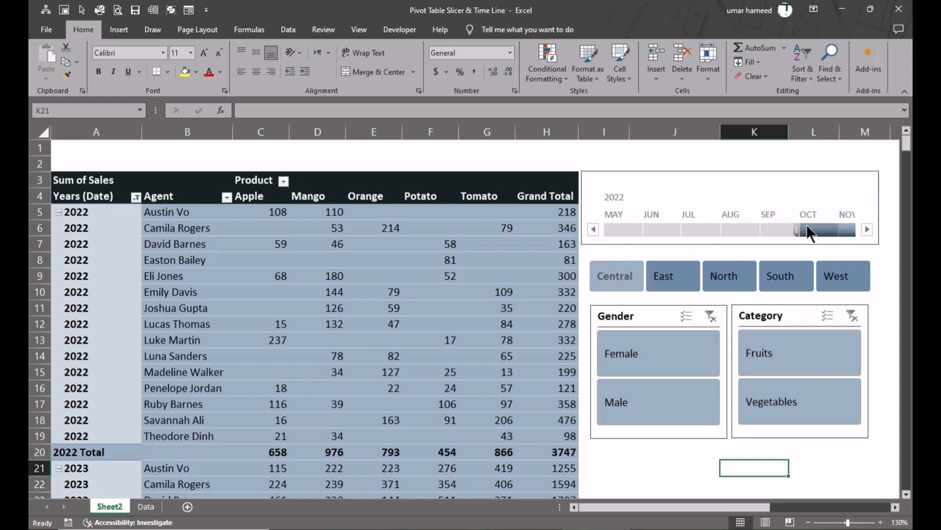
drag(797, 228, 605, 228)
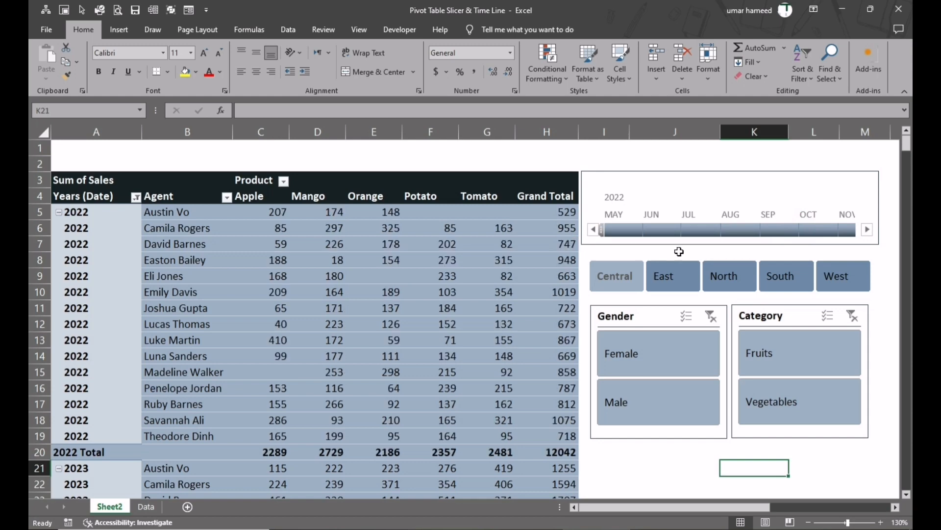
scroll(308, 277, down, 1)
scroll(309, 277, down, 1)
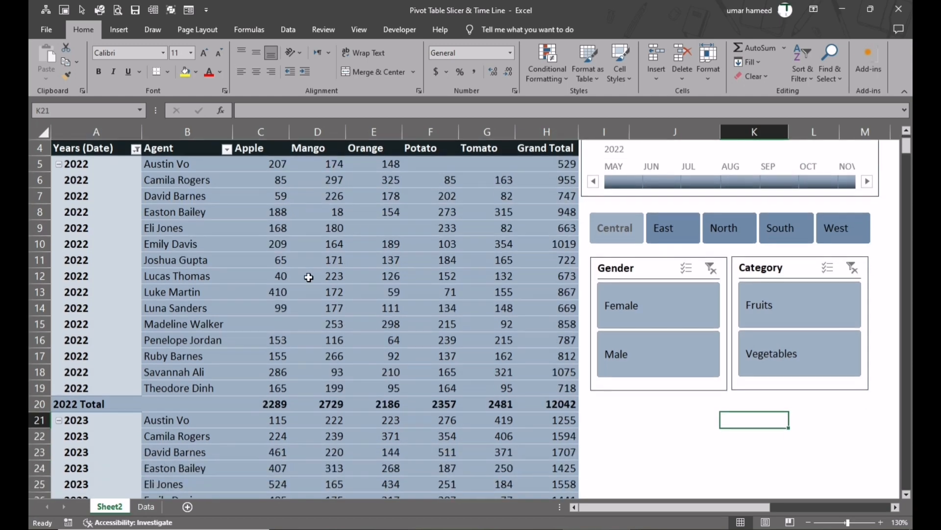
scroll(309, 277, up, 3)
- Set the Date timeline's height to 1 inch
click(770, 185)
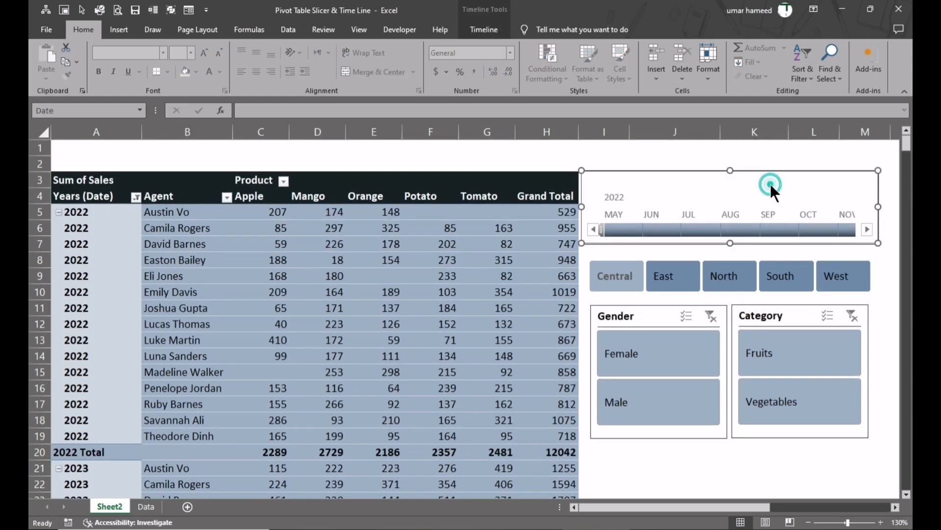
click(483, 30)
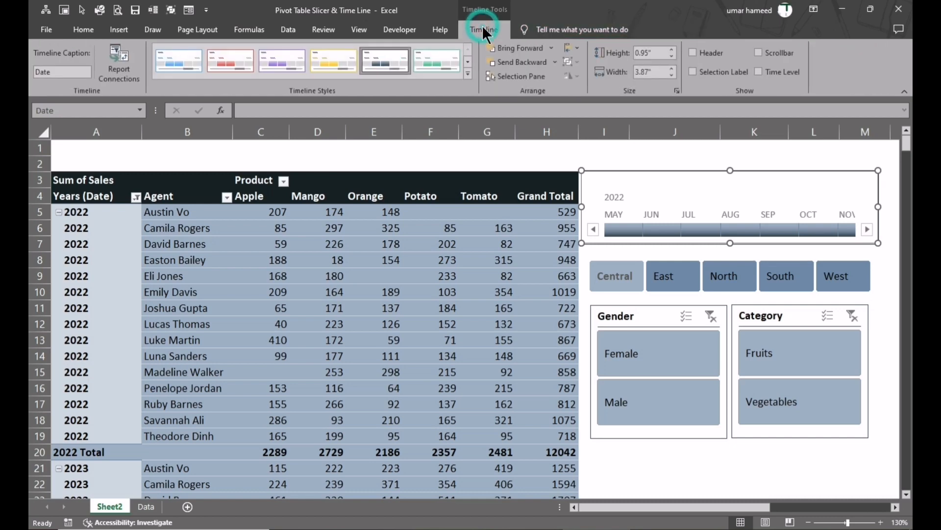
click(672, 57)
click(671, 57)
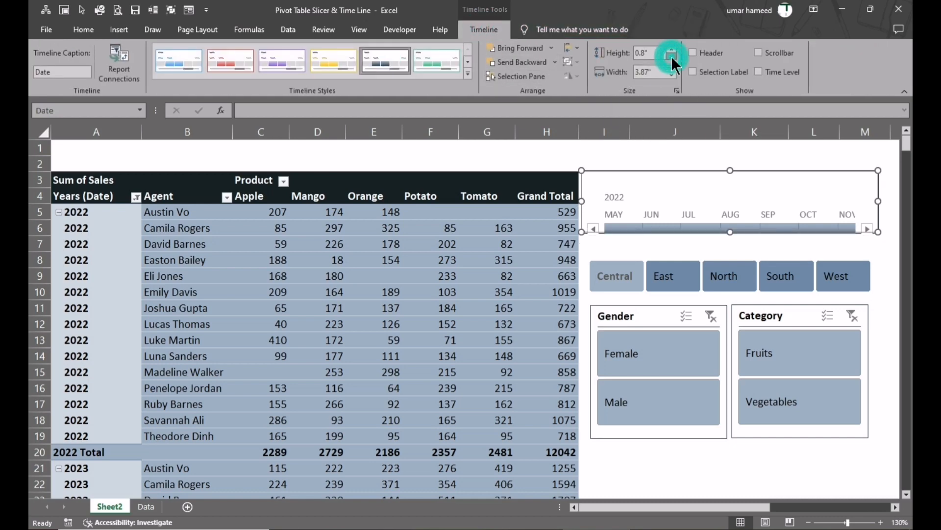
click(670, 50)
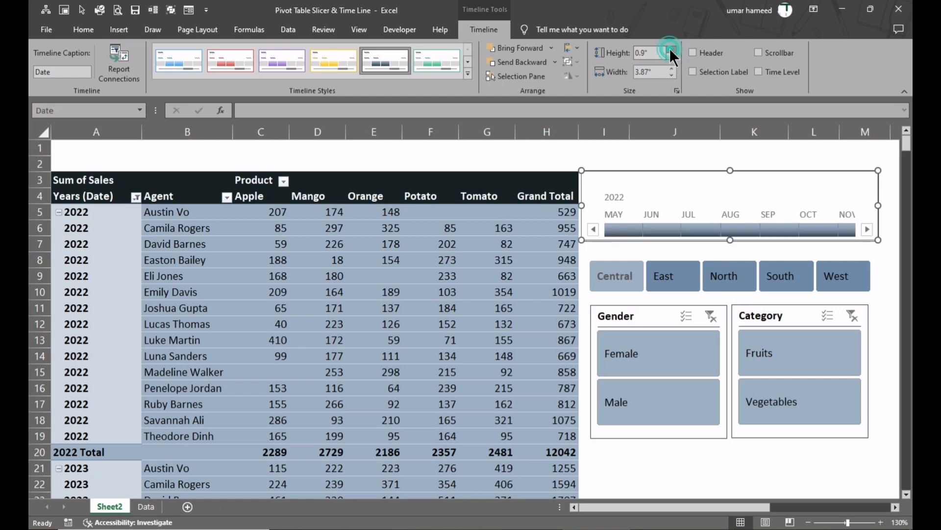
click(670, 49)
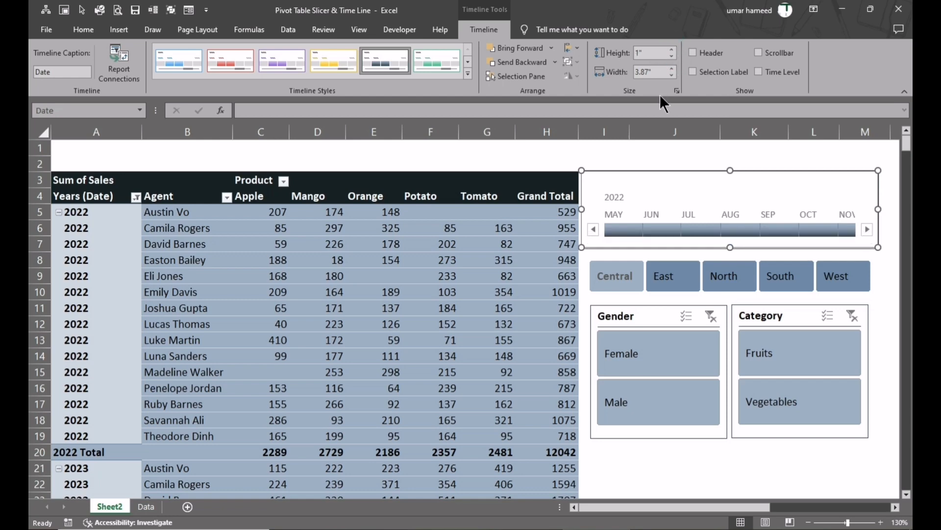
- Set the Date timeline's width to 3.8 inches
click(671, 75)
click(672, 75)
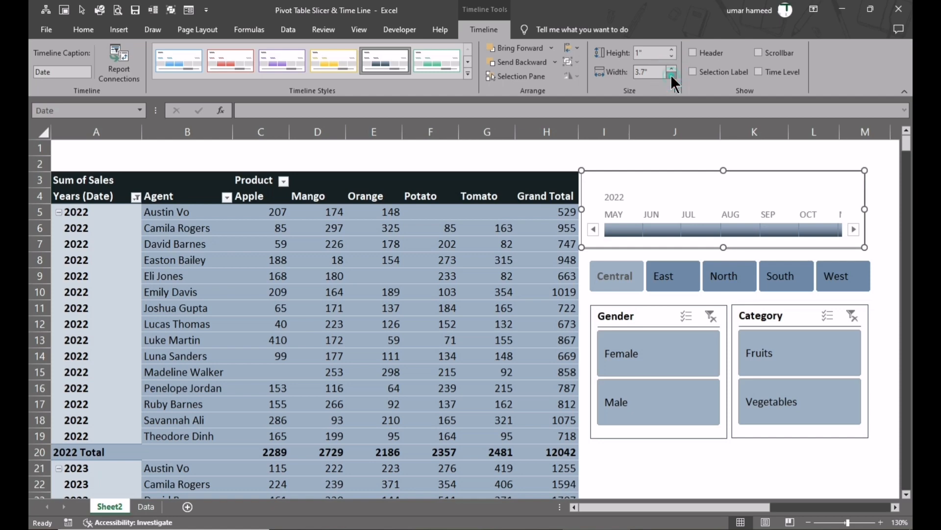
click(671, 75)
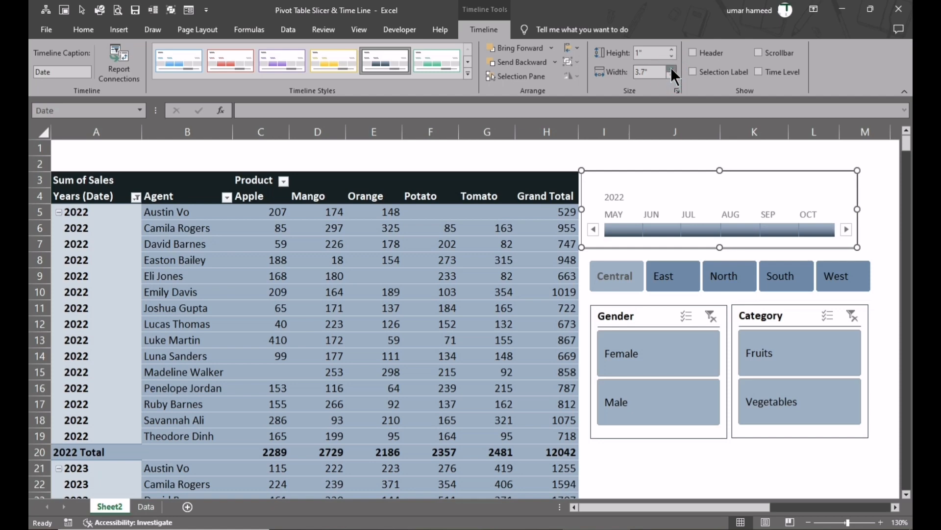
click(671, 68)
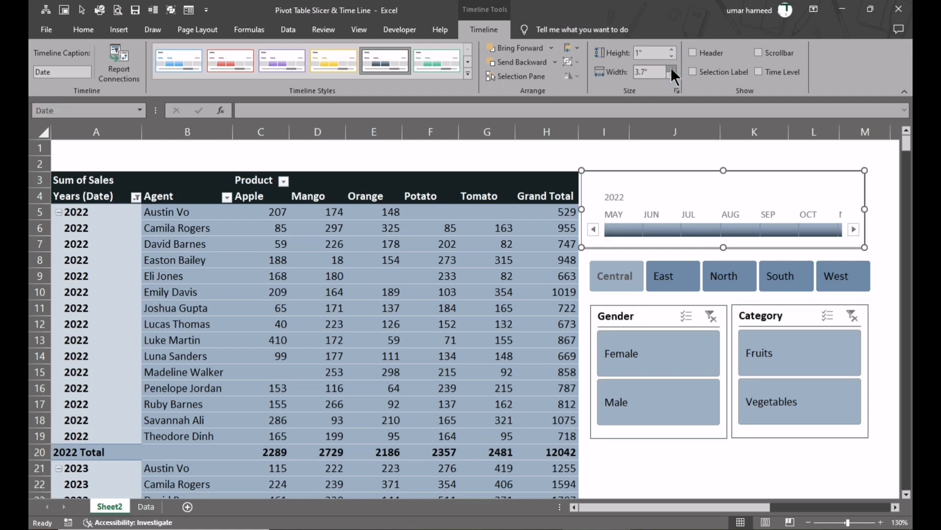
click(672, 68)
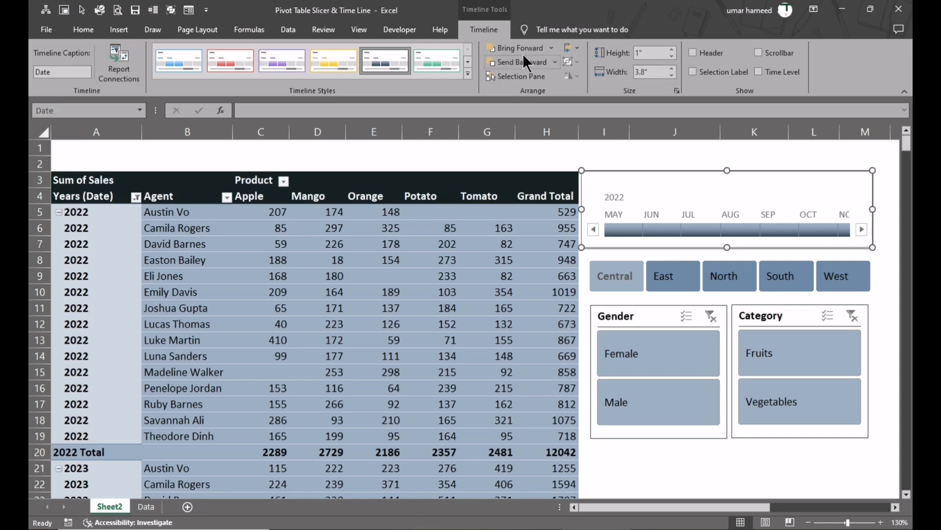
- Hide the Date timeline through the Selection pane, show it again and close the pane
click(518, 78)
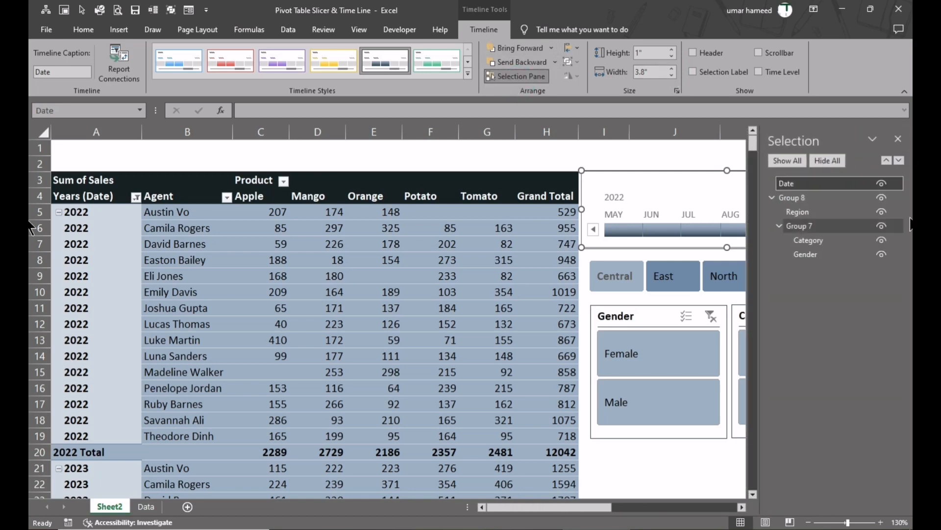
click(882, 182)
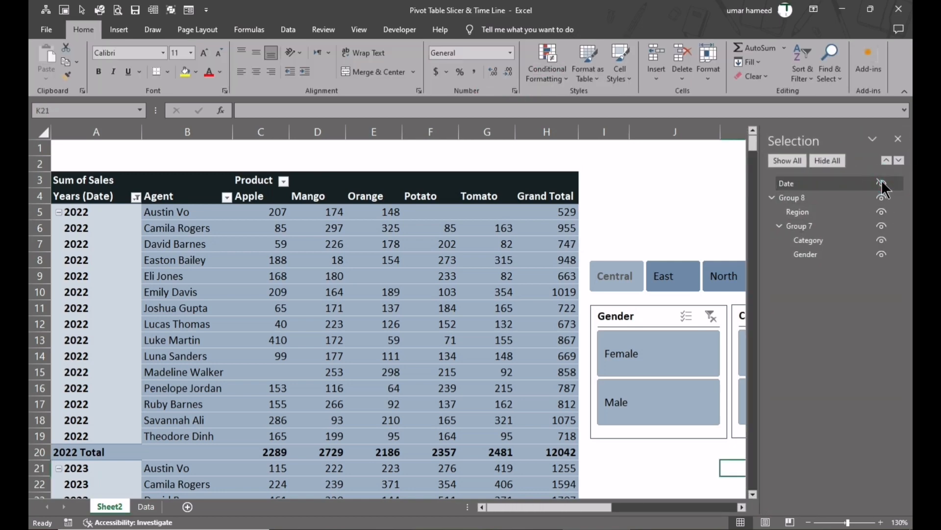
click(882, 183)
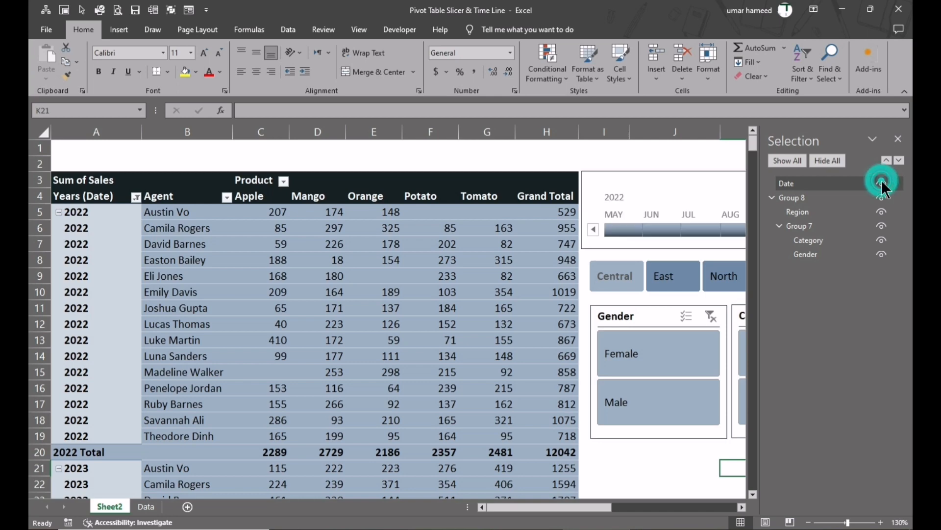
click(899, 138)
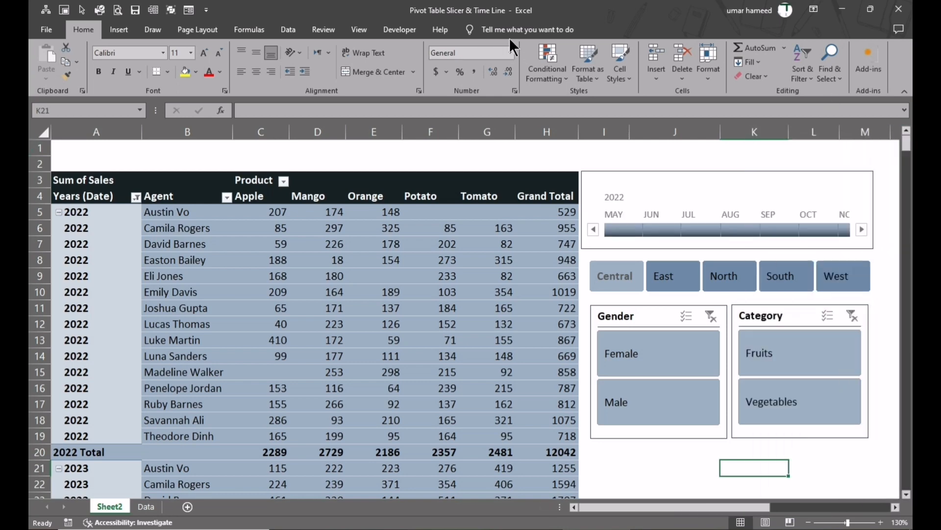
- Review which PivotTables the Date timeline is connected to and accept the existing report connections
click(648, 174)
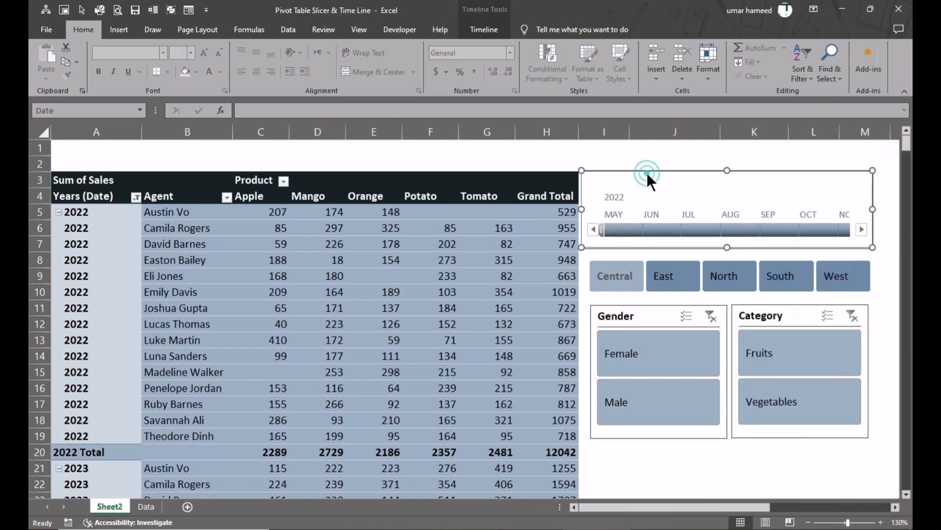
click(490, 29)
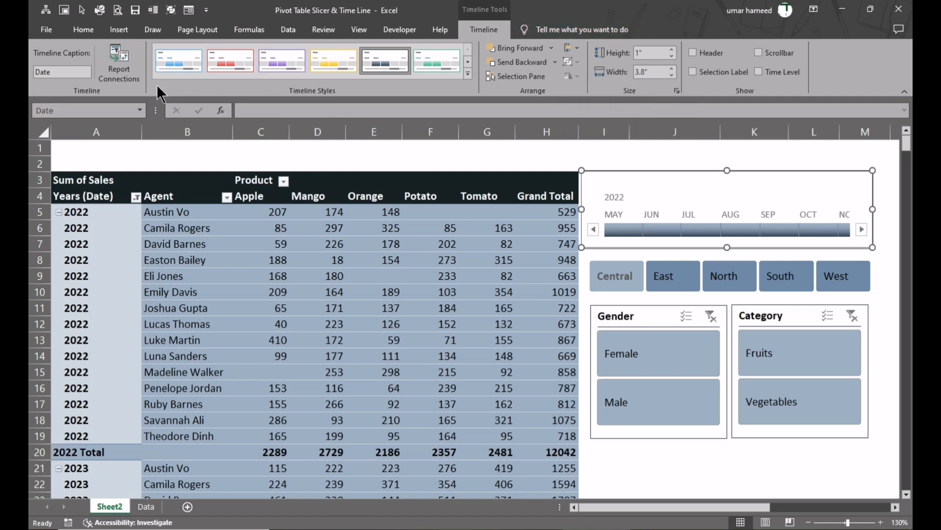
click(104, 65)
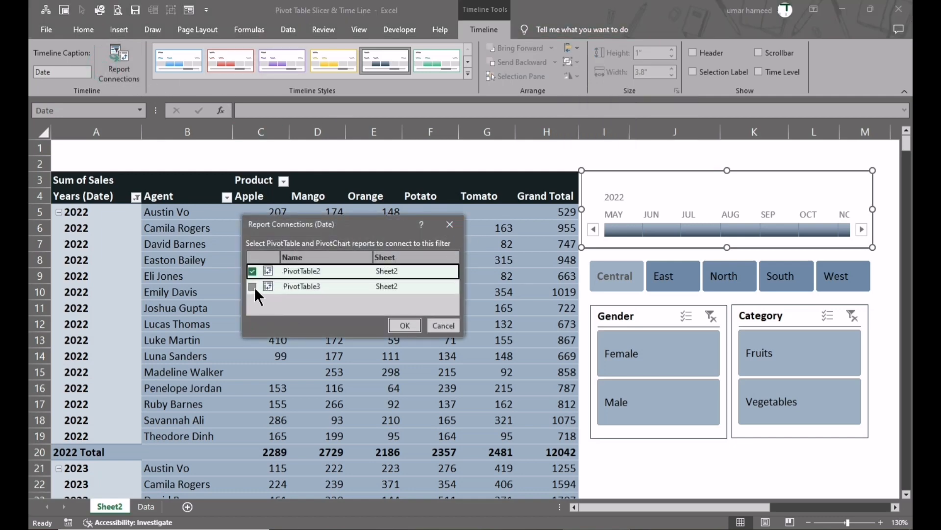
click(416, 323)
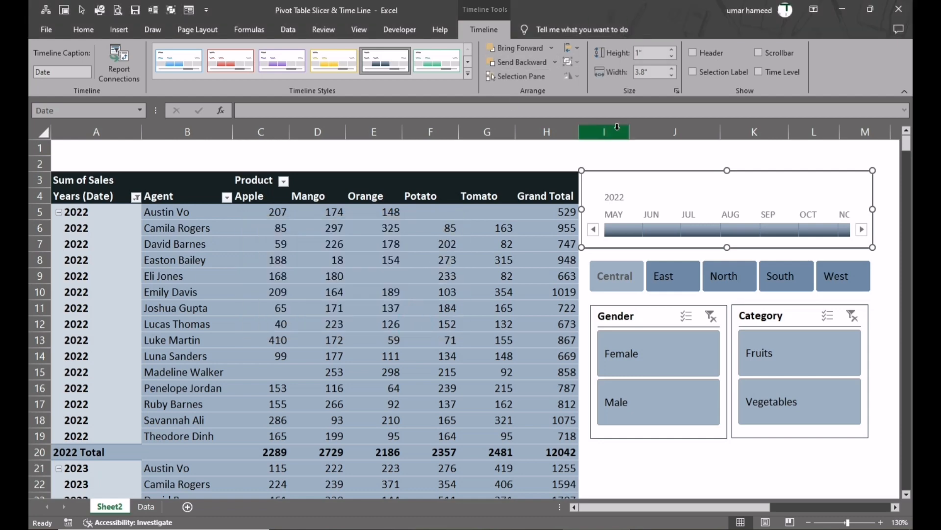
- Limit the Gender slicer to Female and toggle off Central, the only selected region, to include all regions again
click(688, 483)
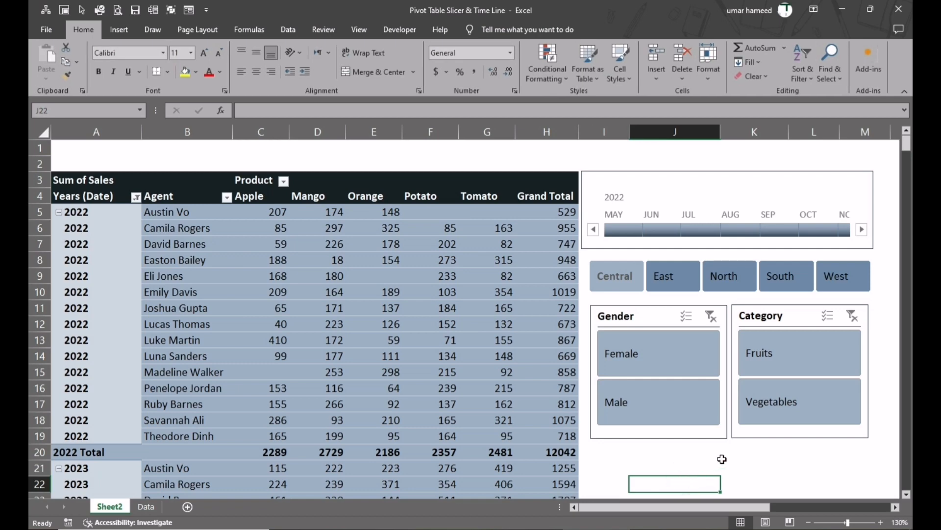
click(629, 357)
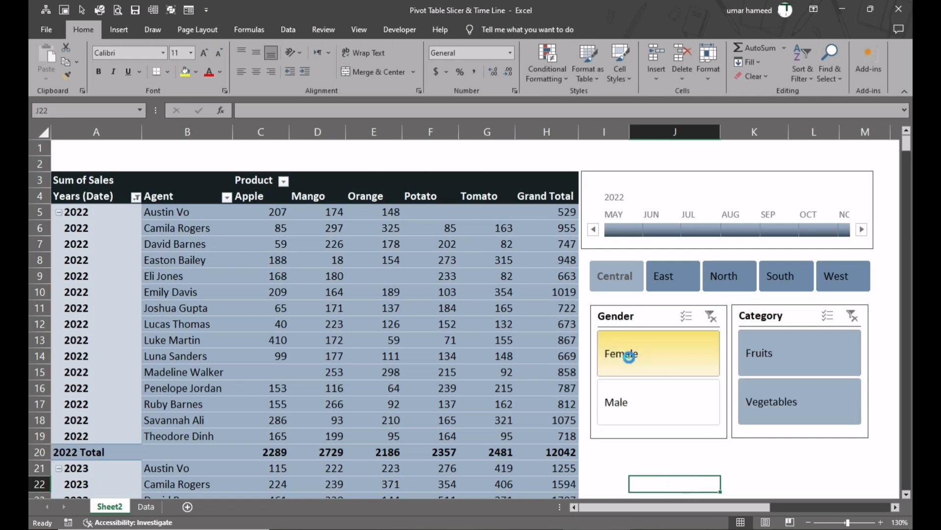
click(621, 276)
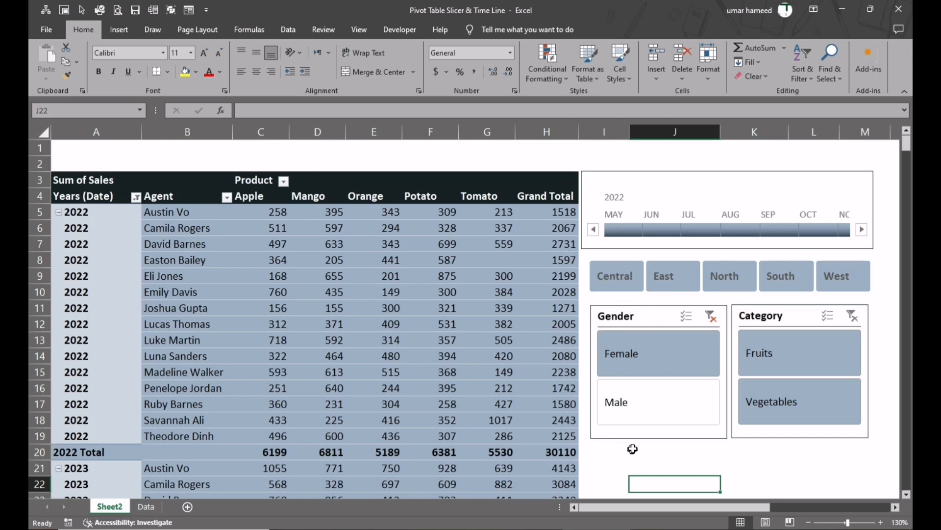
- Exclude East, North, South and West in the Region slicer, and toggle Central off to include every region again
click(683, 275)
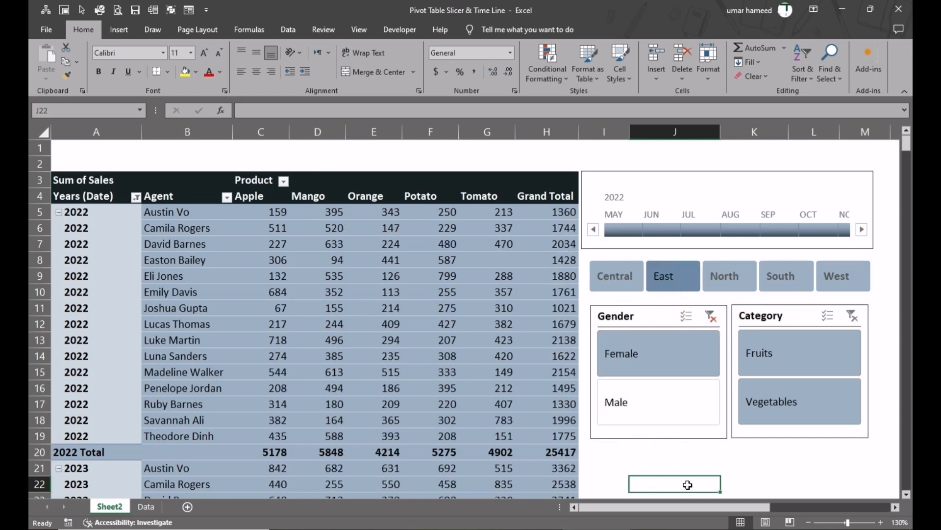
click(727, 277)
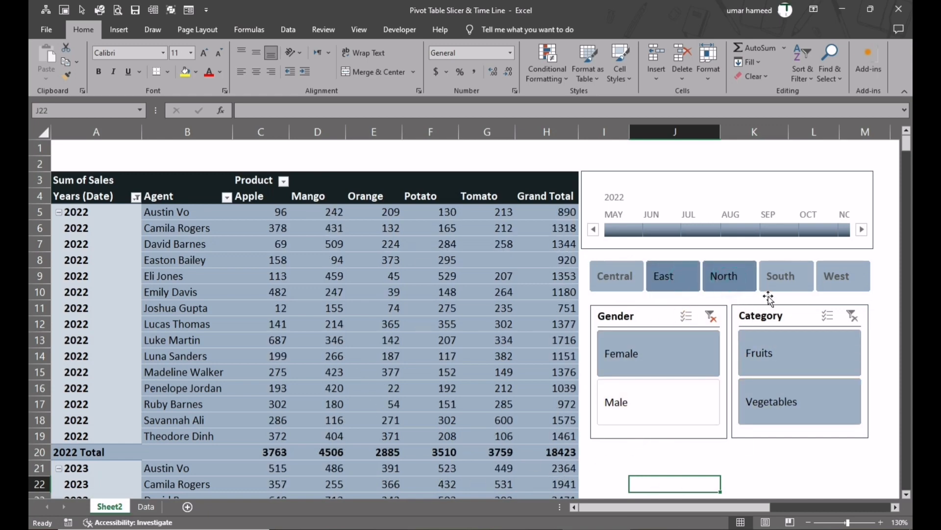
click(778, 275)
click(837, 269)
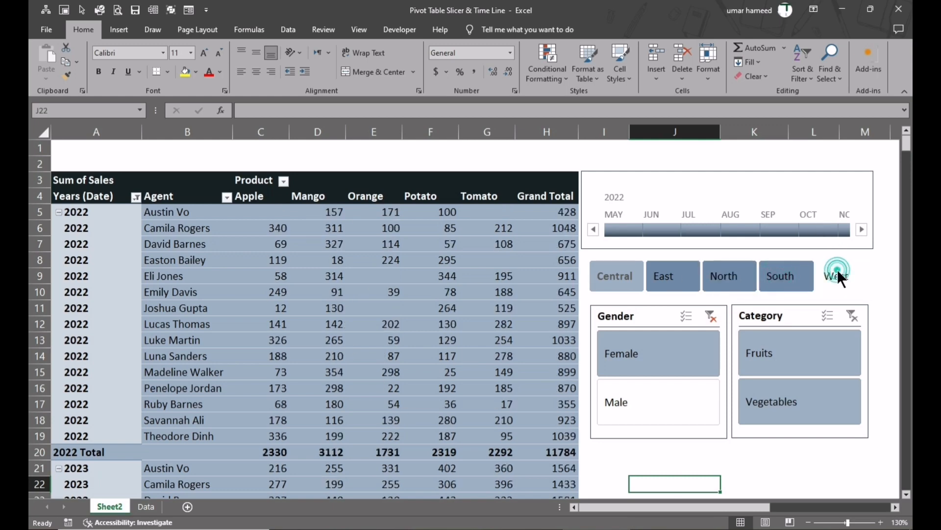
click(621, 278)
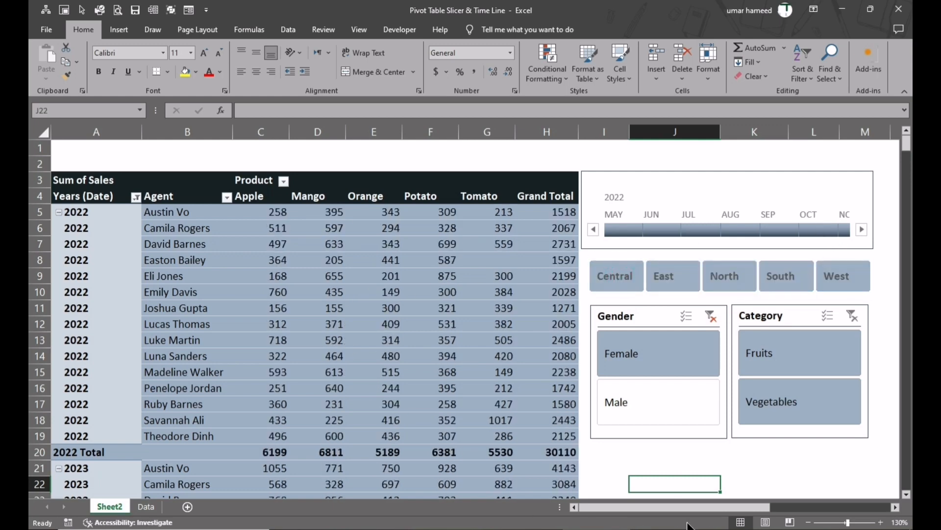